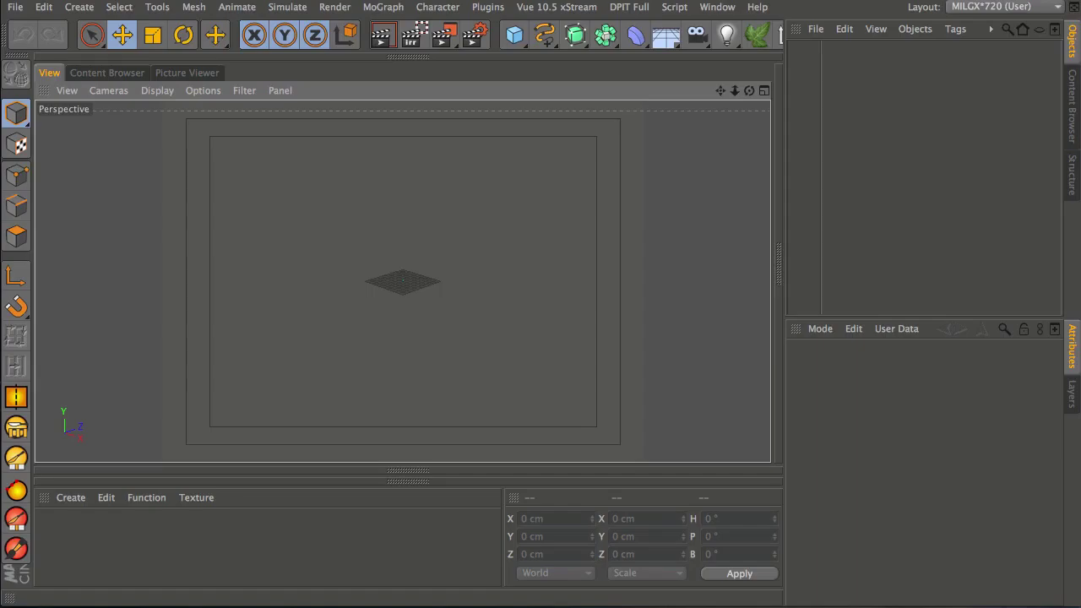
Add a Polygon primitive in the front view and set its orientation to +Z
middle_click(506, 270)
middle_click(560, 373)
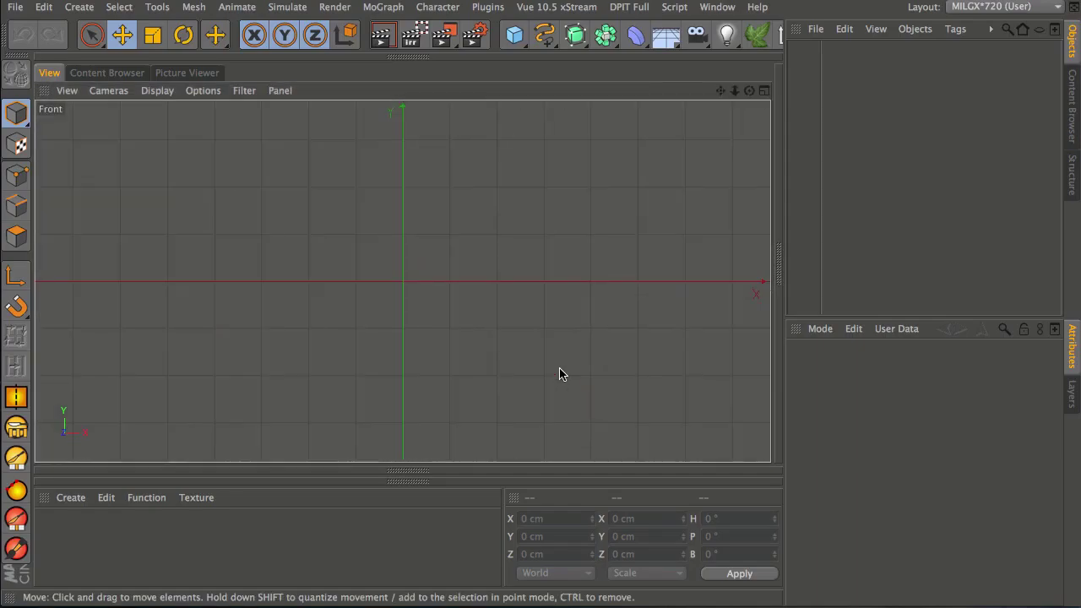
alt+right_drag(480, 261, 424, 298)
alt+middle_drag(431, 296, 366, 290)
click(516, 35)
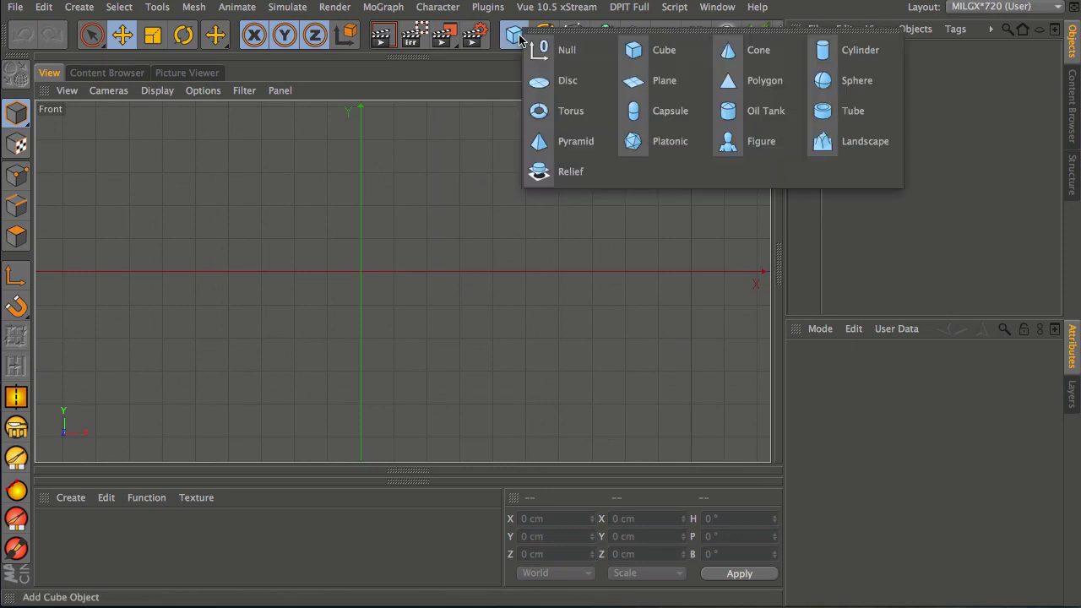
click(743, 80)
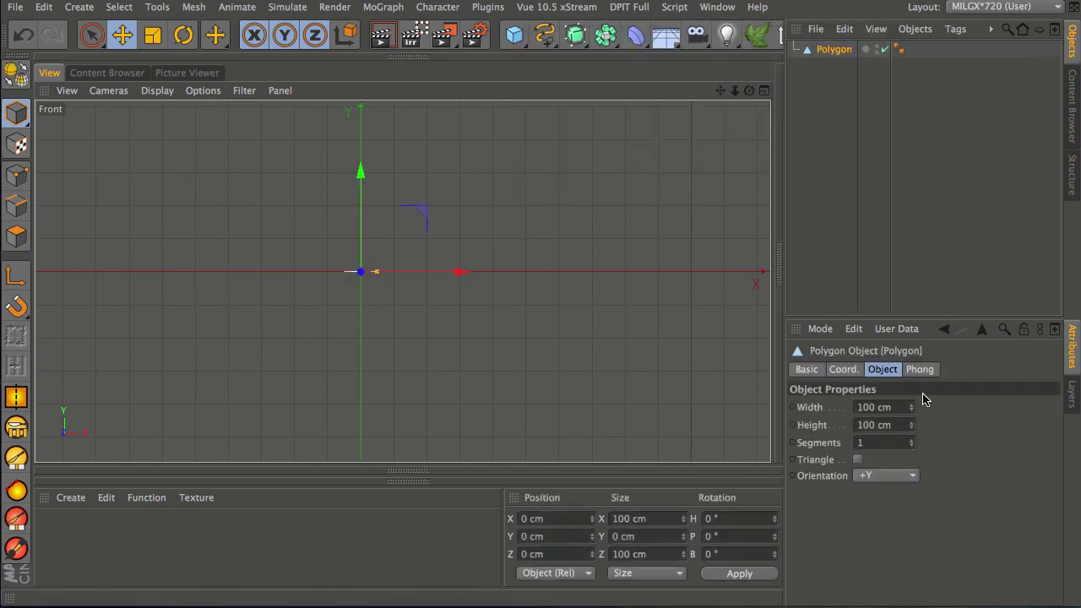
click(878, 476)
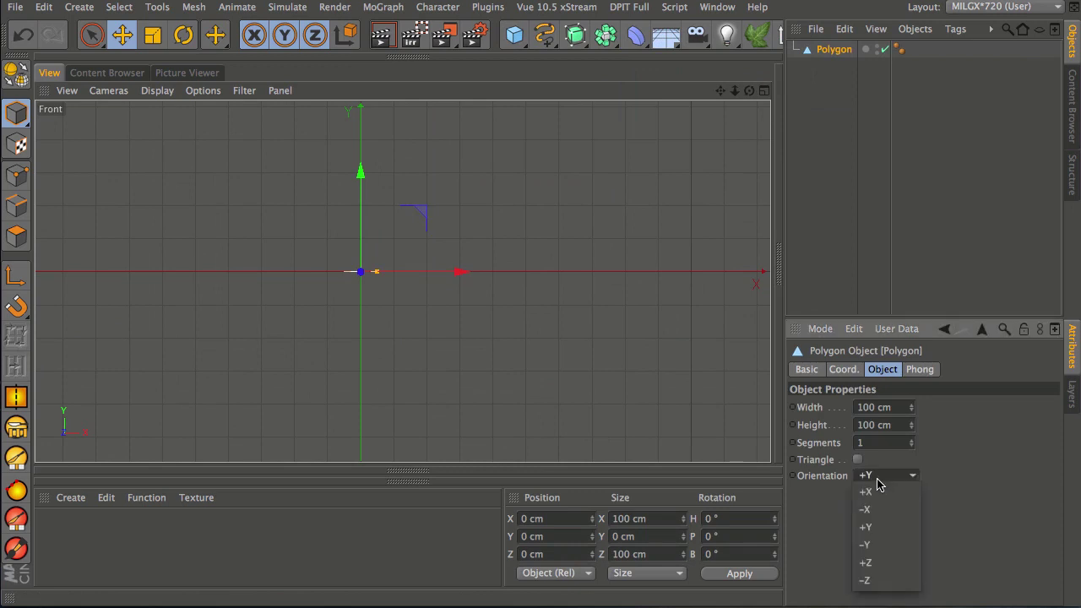
click(888, 562)
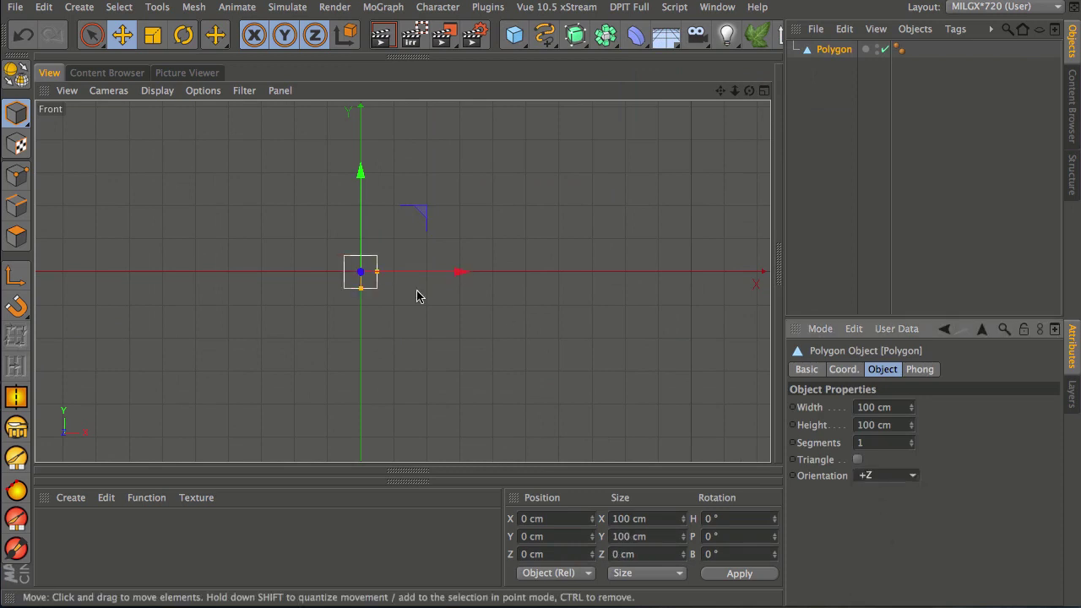
Move the polygon about 63 cm along the X axis and make it editable
scroll(380, 272, up, 4)
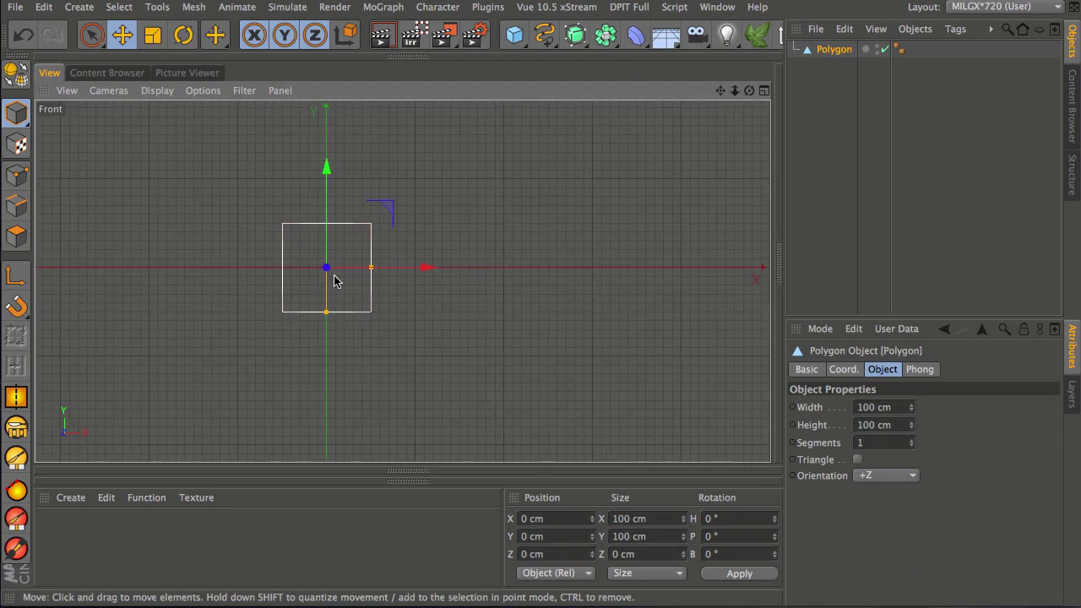
click(858, 459)
click(858, 460)
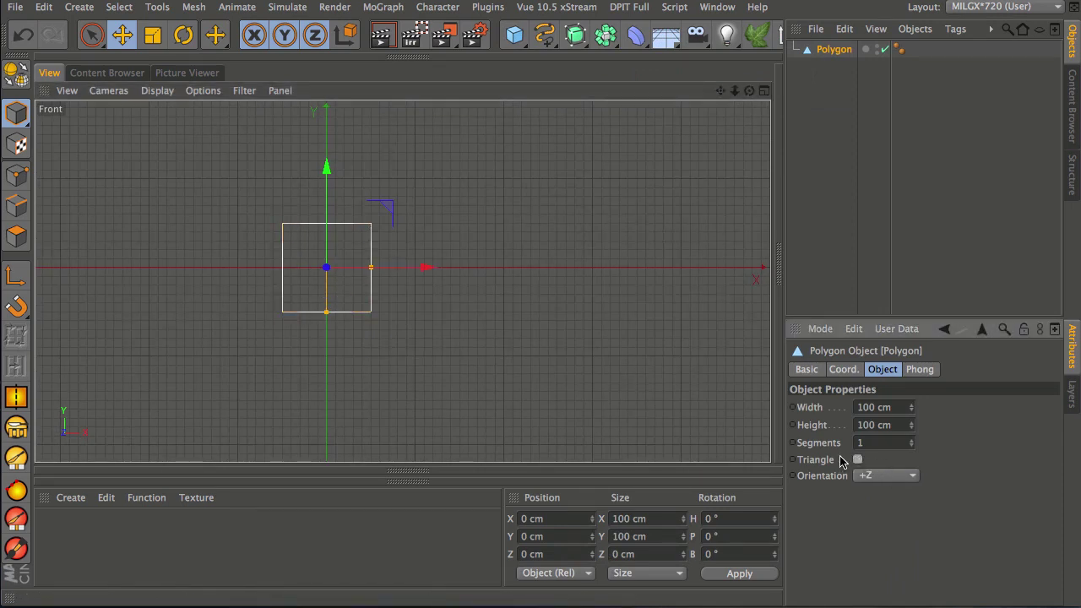
drag(426, 268, 488, 268)
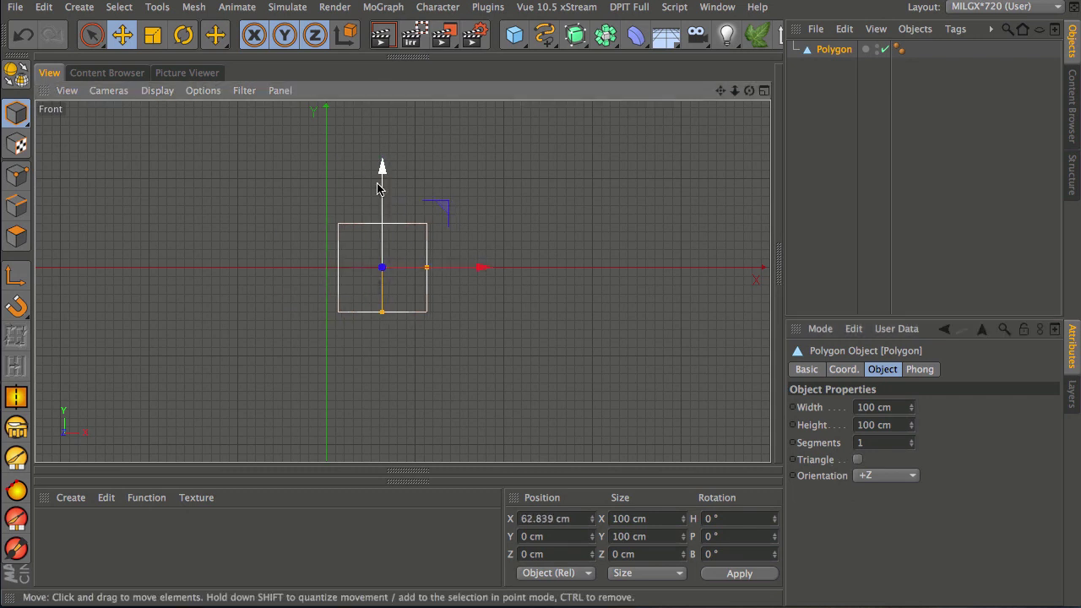
key(c)
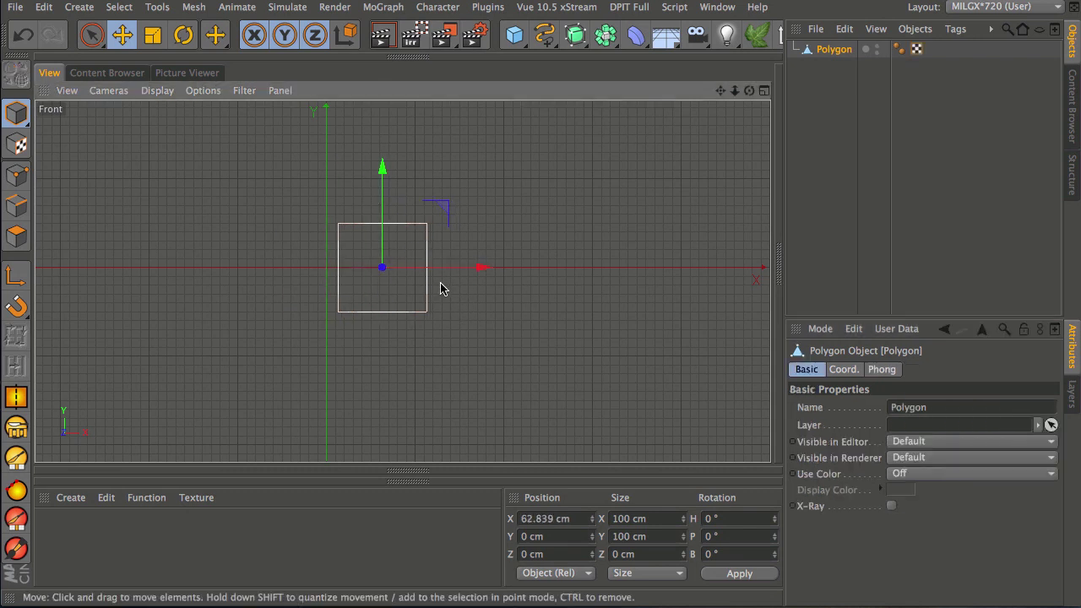
Extrude the polygon's right edge into four connected faces, rising, level, descending and level again, to form an upper arch
click(16, 205)
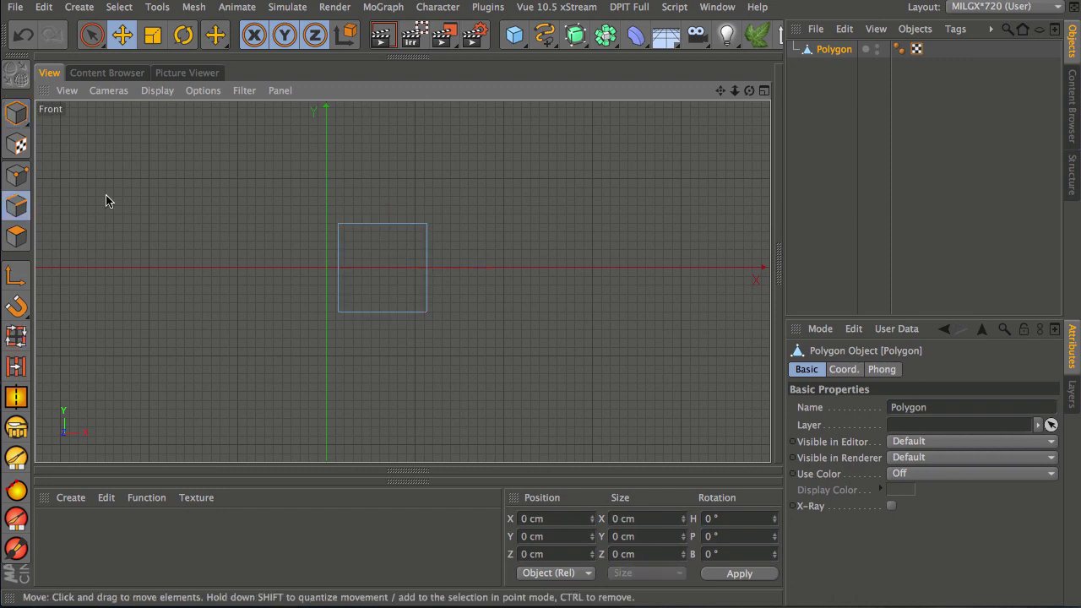
click(428, 266)
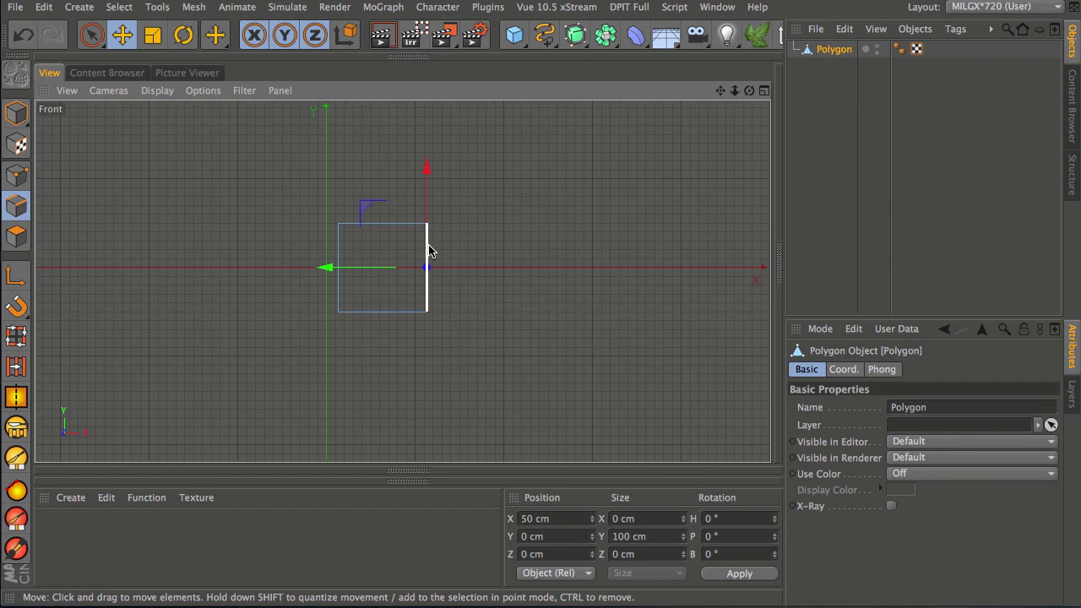
ctrl+drag(361, 213, 448, 160)
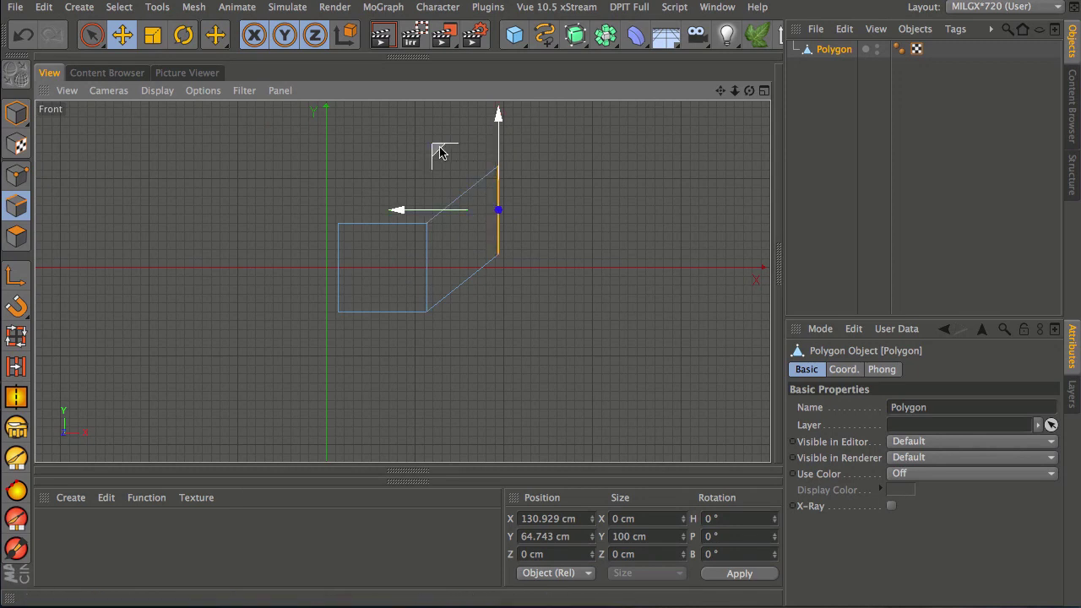
ctrl+drag(437, 153, 635, 227)
alt+middle_drag(603, 286, 453, 271)
ctrl+drag(487, 211, 609, 212)
Extrude the end face's lower edge downward in two sections, and its left edge back in four sections to beneath the first square
click(610, 318)
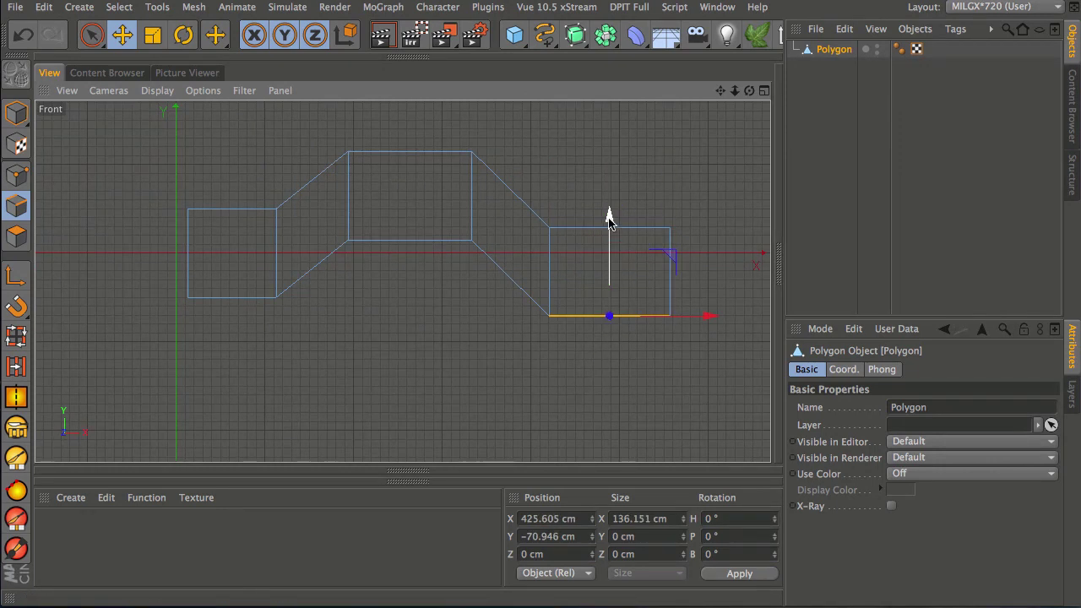
ctrl+drag(609, 254, 609, 292)
click(549, 365)
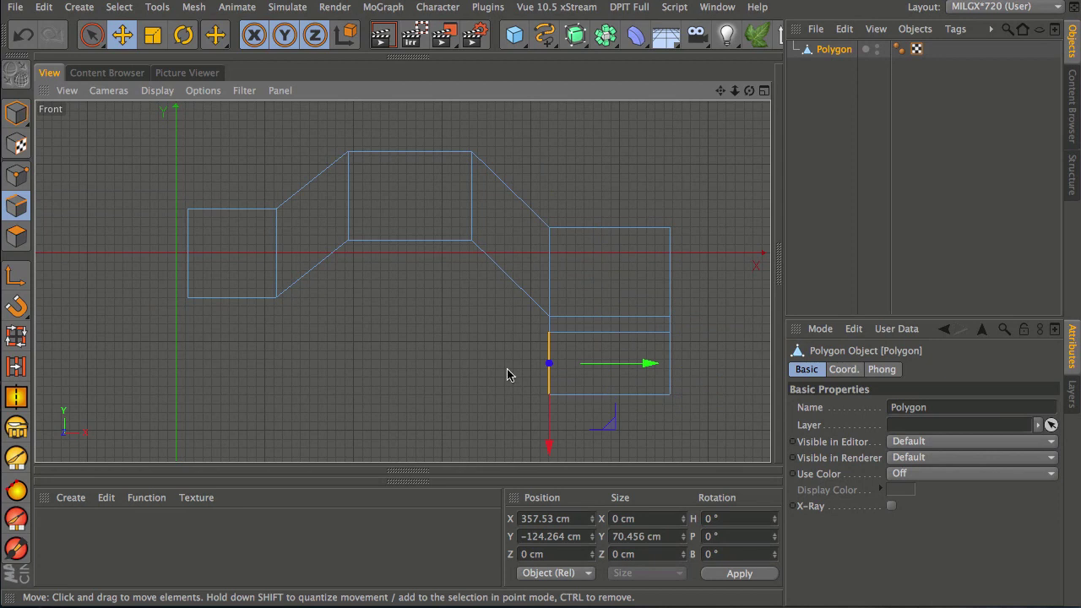
alt+middle_drag(497, 368, 550, 265)
ctrl+drag(633, 321, 372, 311)
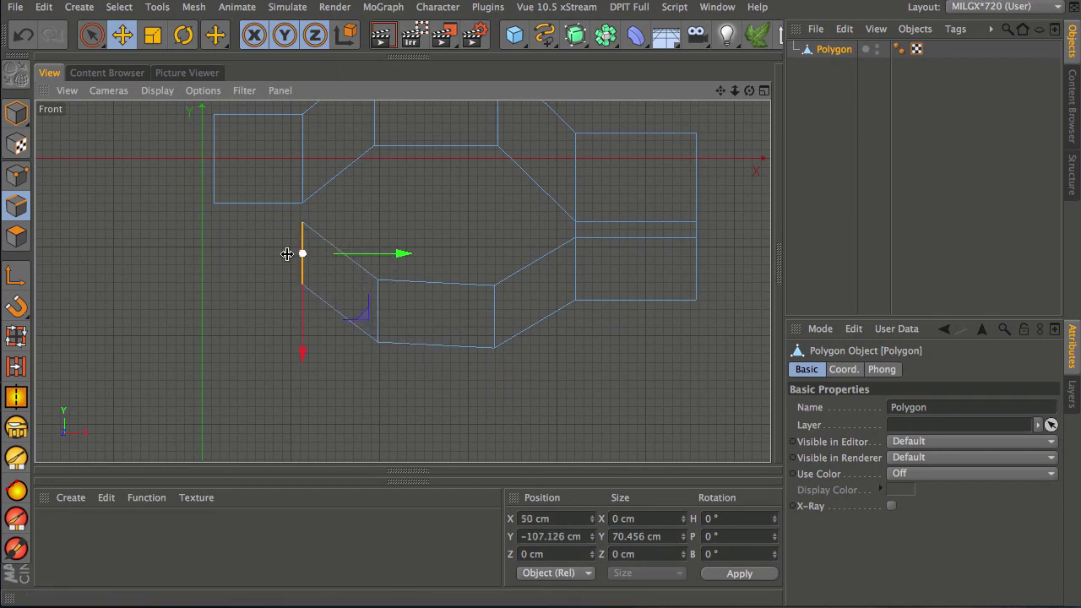
ctrl+drag(411, 260, 316, 256)
Bridge the facing horizontal edges between the first square and the end face of the lower strip
alt+middle_drag(337, 245, 474, 334)
alt+right_drag(390, 327, 394, 327)
scroll(394, 331, up, 3)
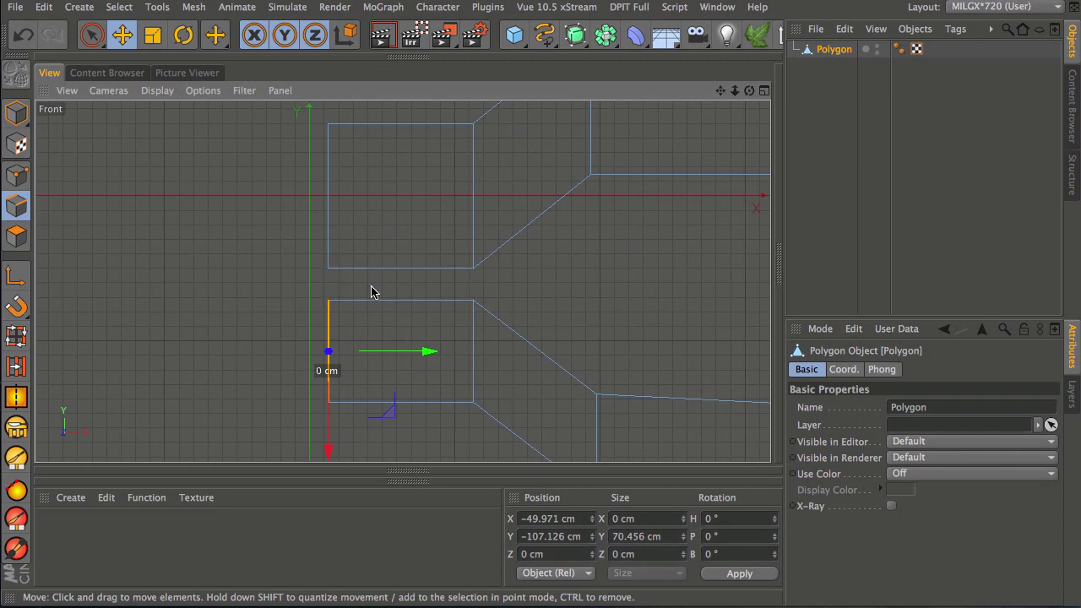
click(526, 289)
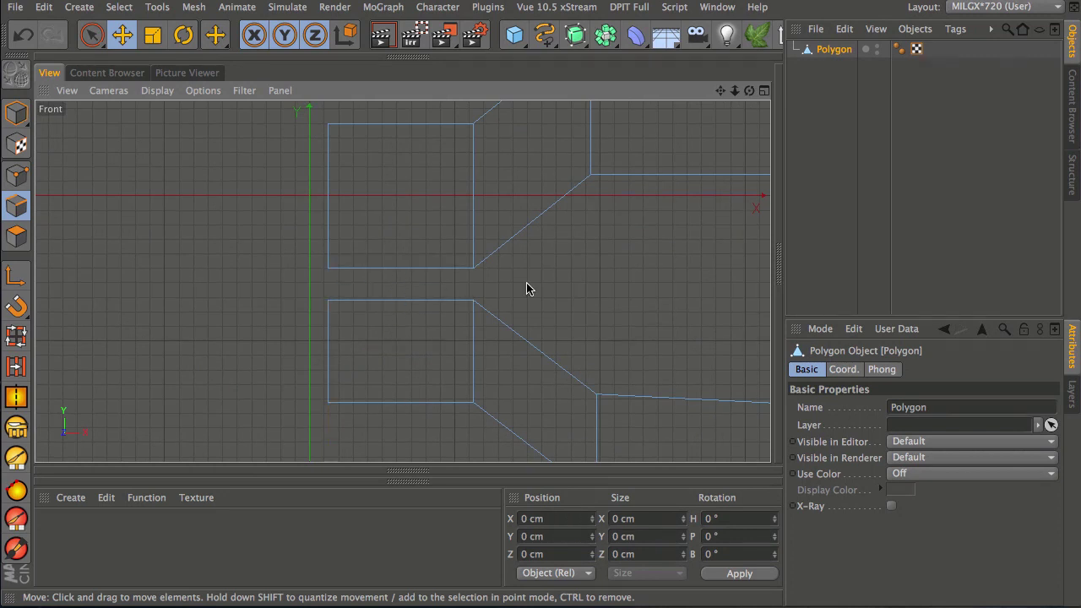
right_click(413, 289)
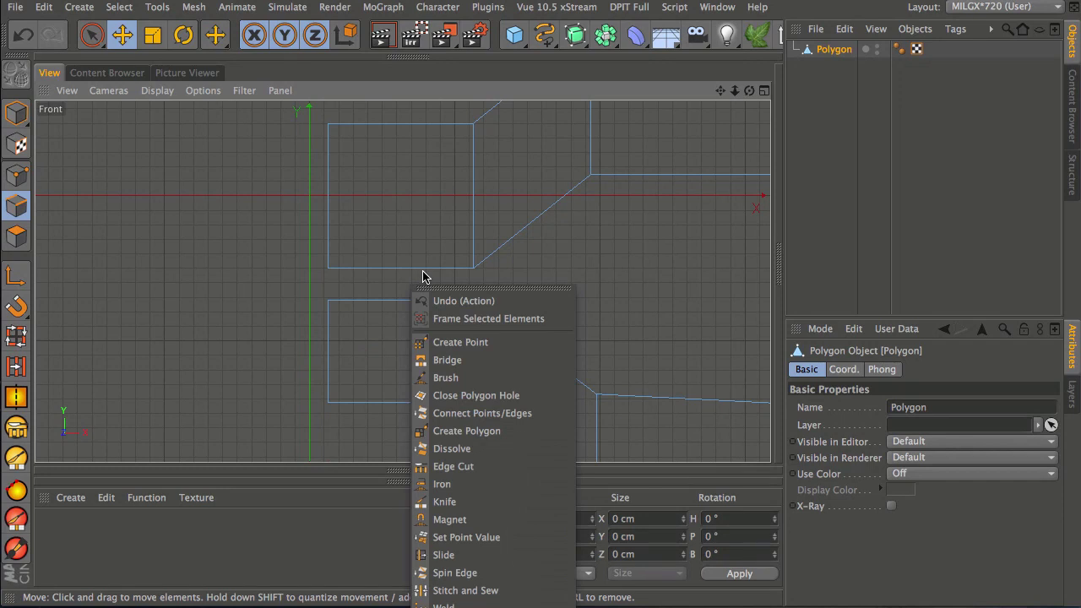
click(452, 360)
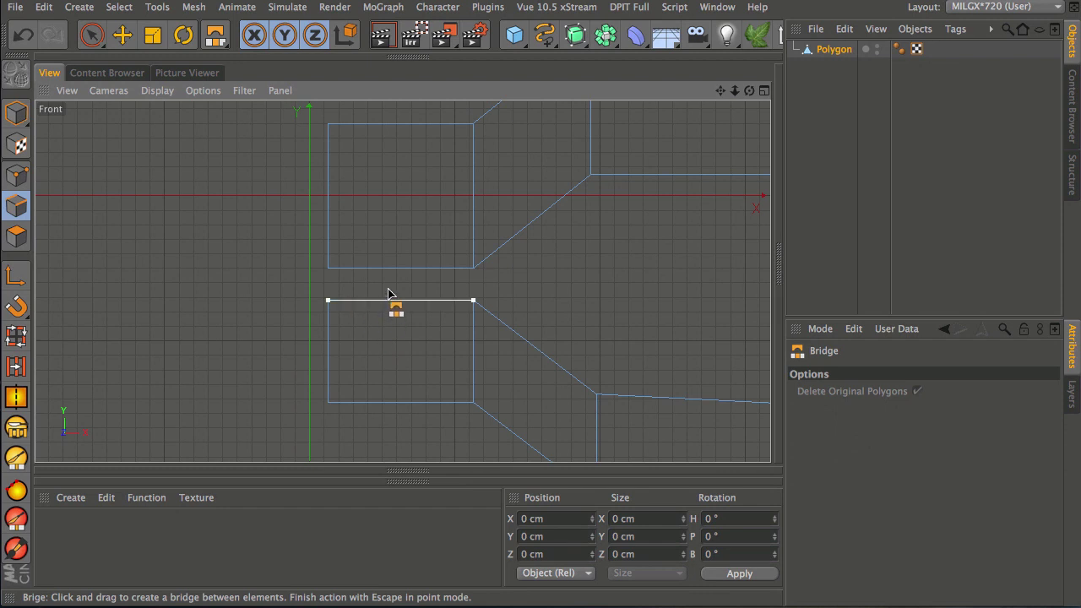
drag(389, 293, 388, 281)
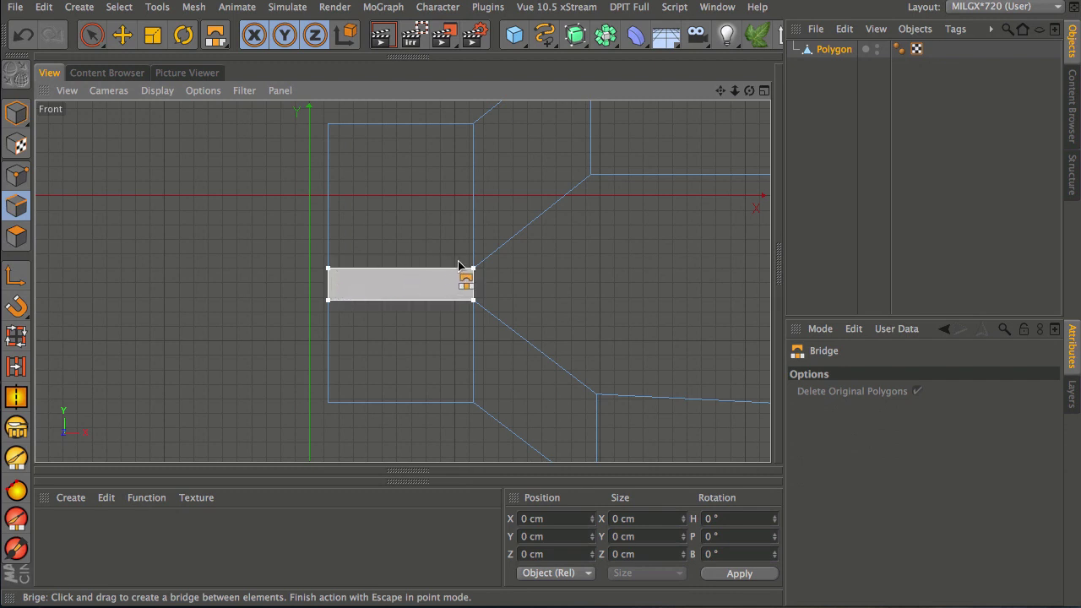
Compare the mesh with and without the bridge up close in the perspective view, leaving the bridge undone
middle_click(401, 283)
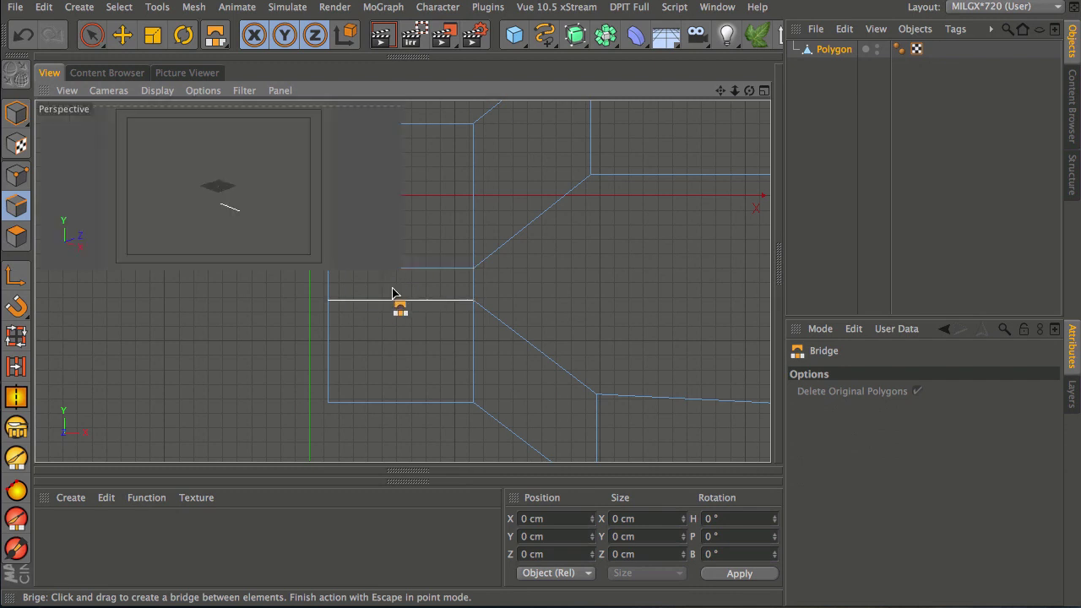
middle_click(362, 237)
alt+middle_drag(476, 344, 464, 287)
alt+right_drag(431, 270, 526, 198)
alt+middle_drag(488, 205, 487, 286)
alt+drag(486, 292, 522, 293)
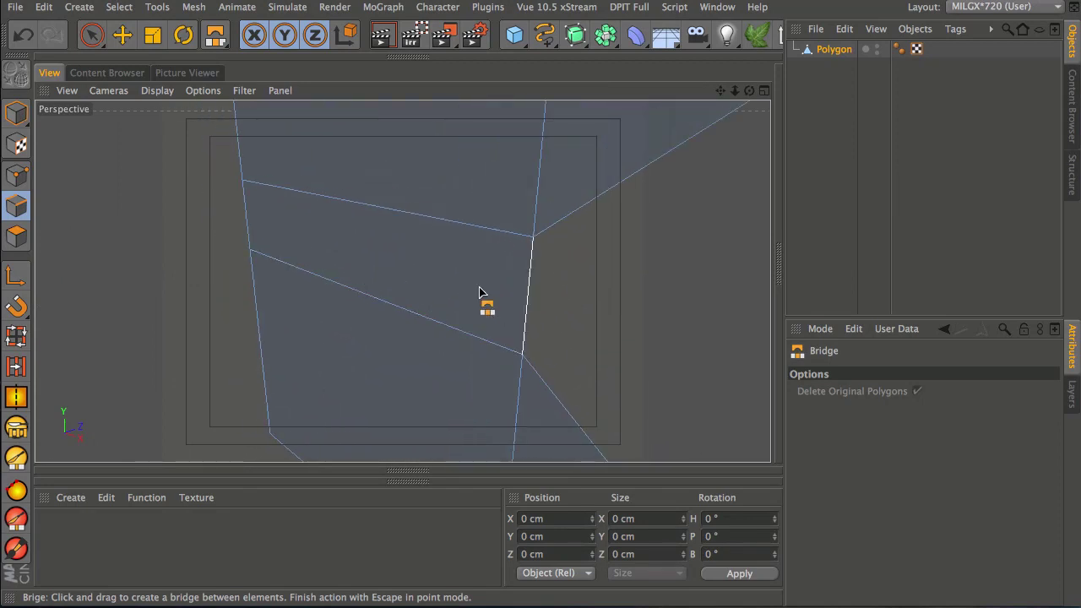
key(super+z)
key(super+shift+z)
key(super+z)
key(super+shift+z)
key(super+z)
key(super+shift+z)
key(super+z)
key(super+shift+z)
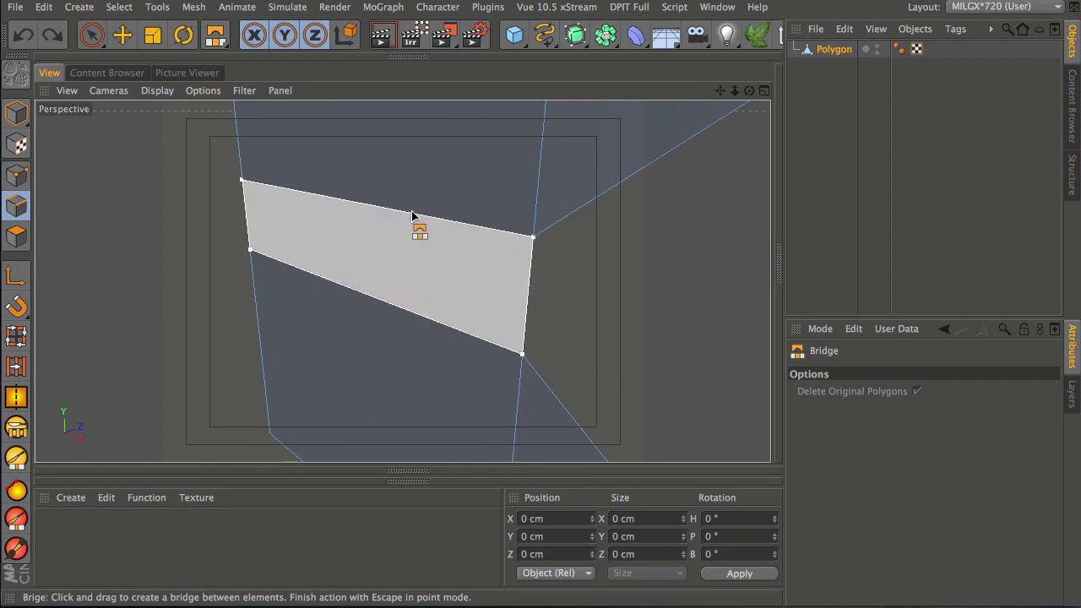
key(super+z)
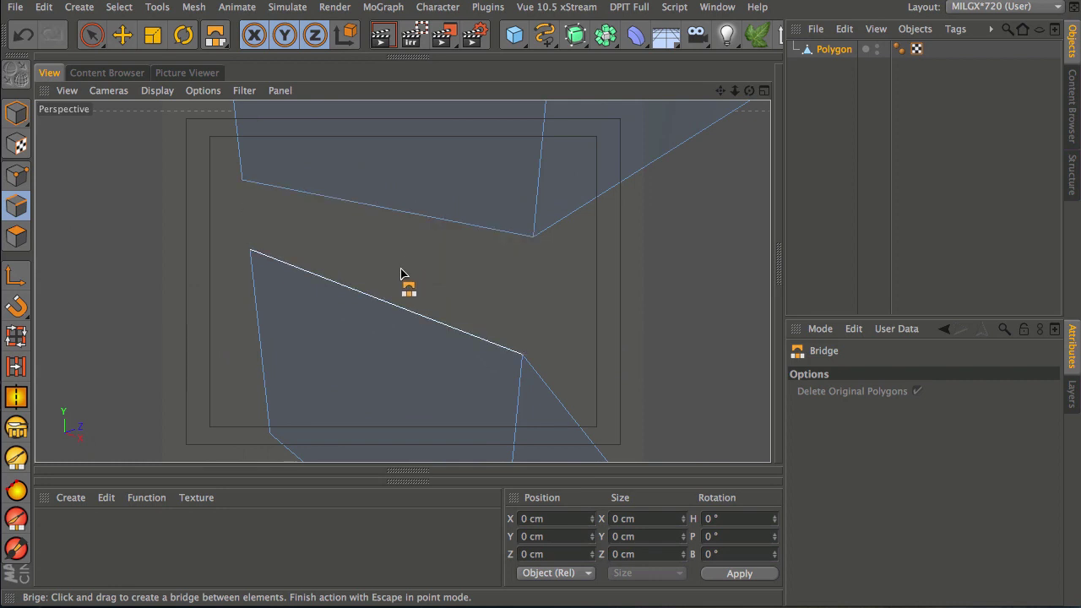
Try bridging the gap in point mode by connecting its left and right corner points, and undo each attempt
click(23, 176)
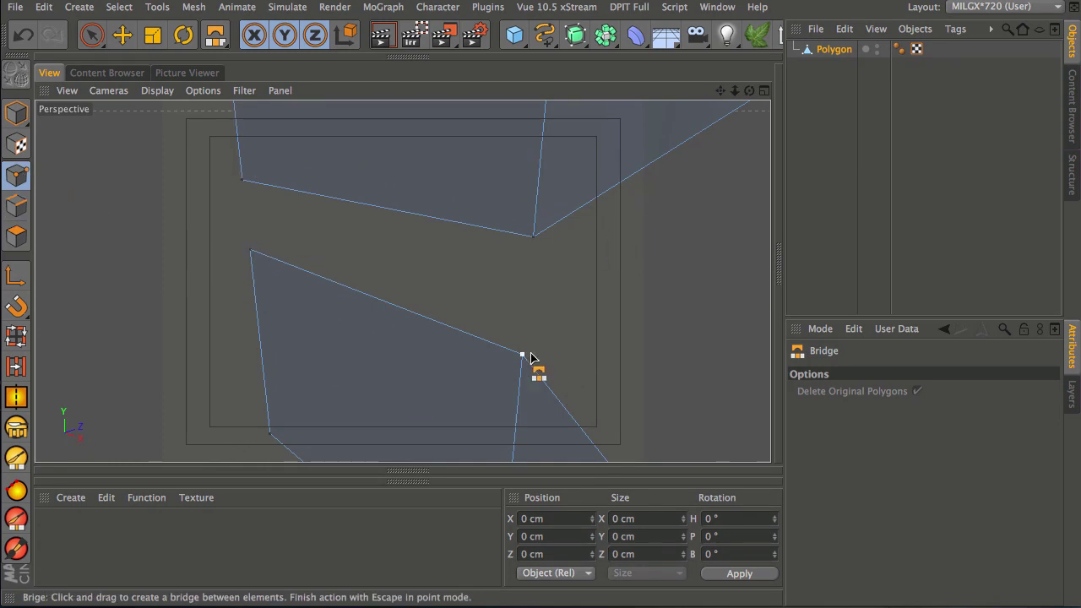
drag(249, 252, 248, 202)
click(533, 236)
drag(532, 265, 530, 336)
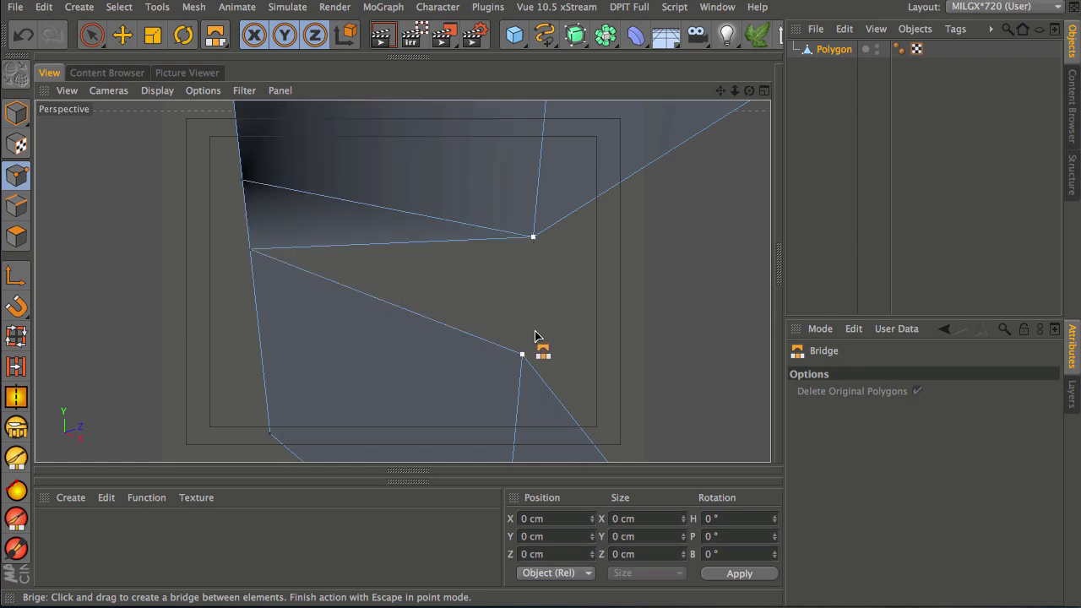
key(ctrl+z)
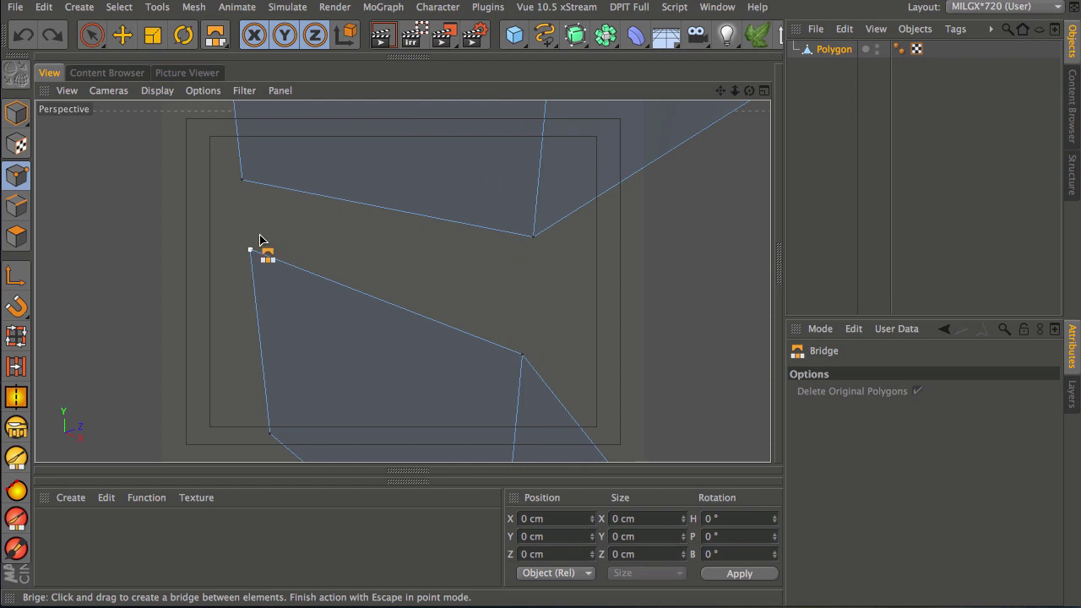
drag(250, 250, 241, 180)
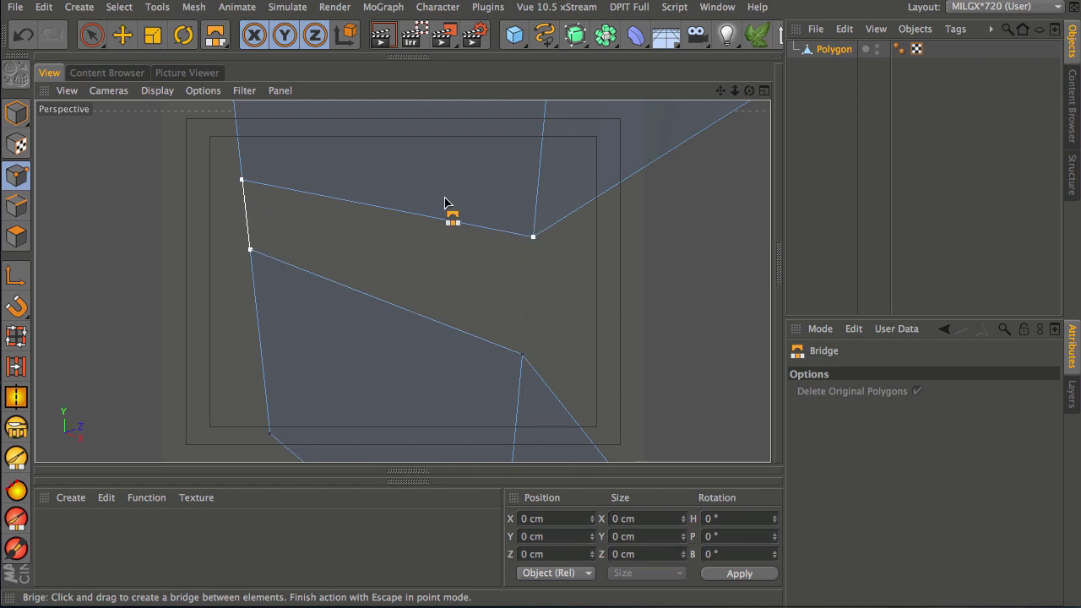
drag(531, 240, 522, 358)
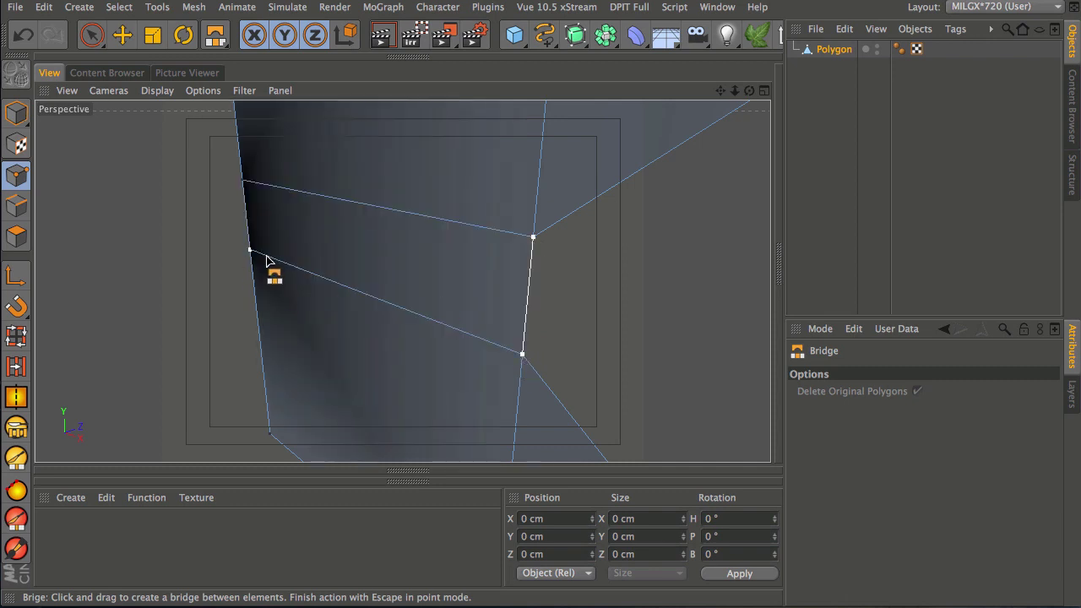
key(ctrl+z)
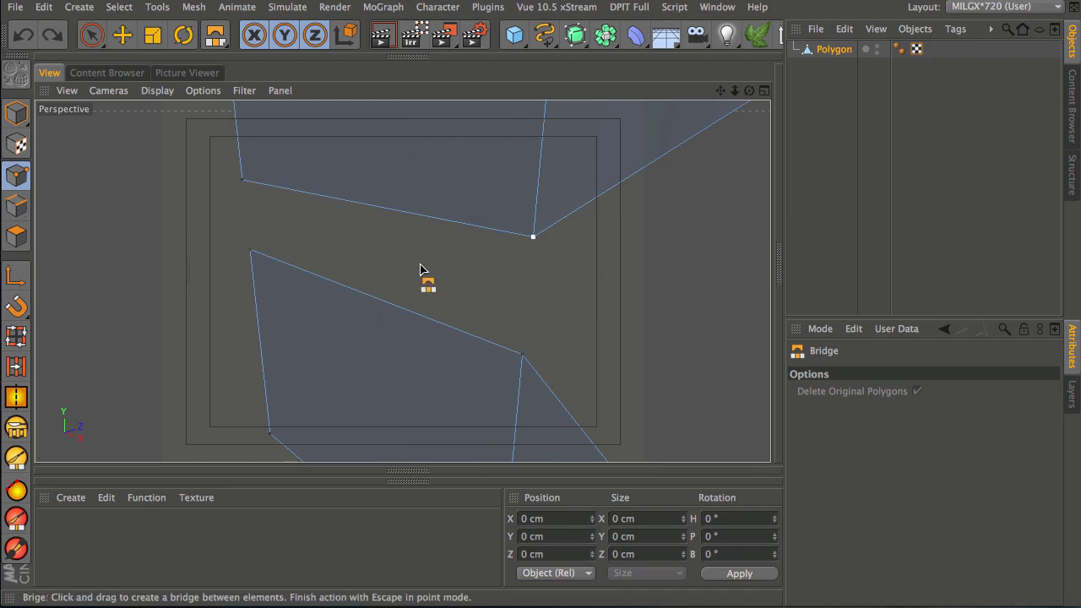
Bridge the two facing edges across the gap in edge mode and leave the Bridge tool
click(16, 206)
drag(344, 287, 352, 203)
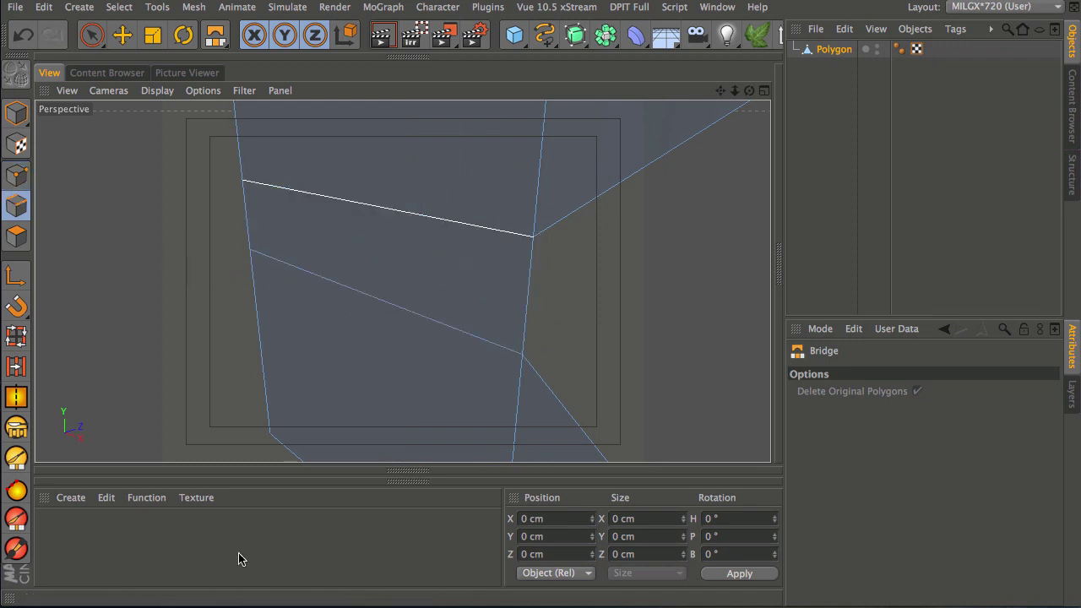
alt+right_drag(556, 288, 437, 341)
alt+right_drag(637, 230, 514, 298)
alt+drag(516, 297, 555, 244)
middle_click(537, 302)
middle_click(551, 340)
alt+right_drag(584, 275, 549, 294)
alt+middle_drag(549, 294, 402, 280)
alt+right_drag(402, 281, 400, 300)
alt+middle_drag(400, 299, 370, 300)
key(space)
Select the ring's upper and lower middle polygons in polygon mode and move them together along Z to about -29 cm
alt+middle_drag(595, 258, 534, 278)
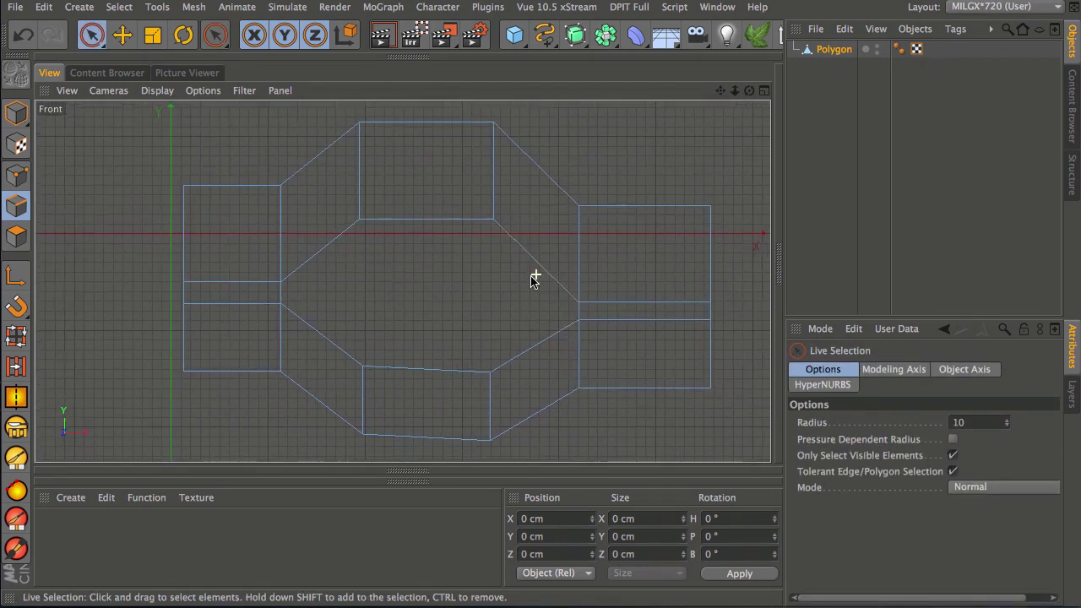
alt+right_drag(534, 279, 442, 306)
middle_click(441, 306)
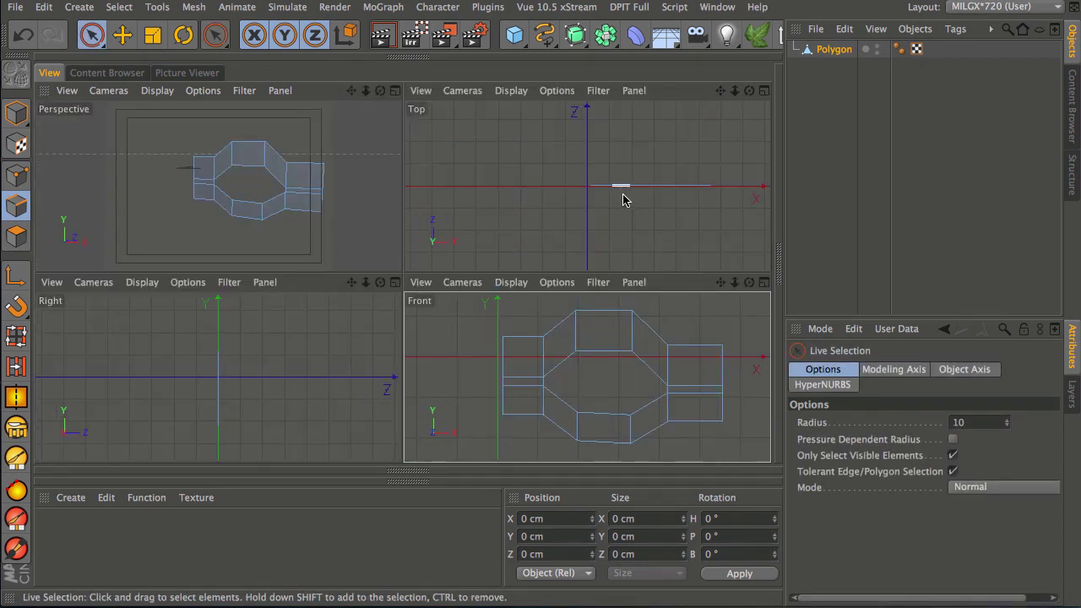
middle_click(290, 200)
alt+drag(476, 198, 393, 222)
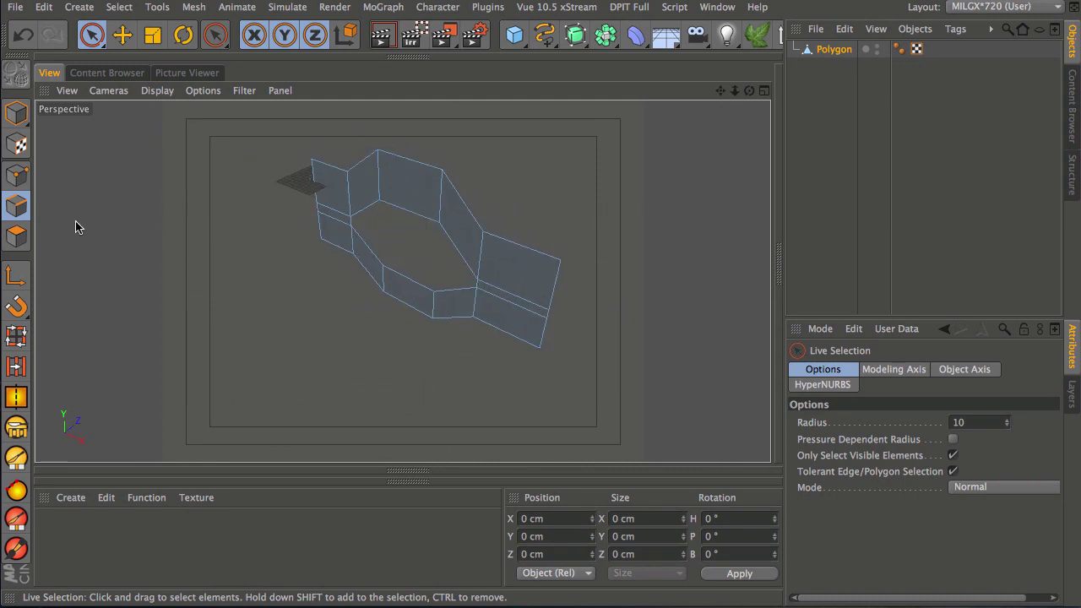
click(16, 236)
click(407, 182)
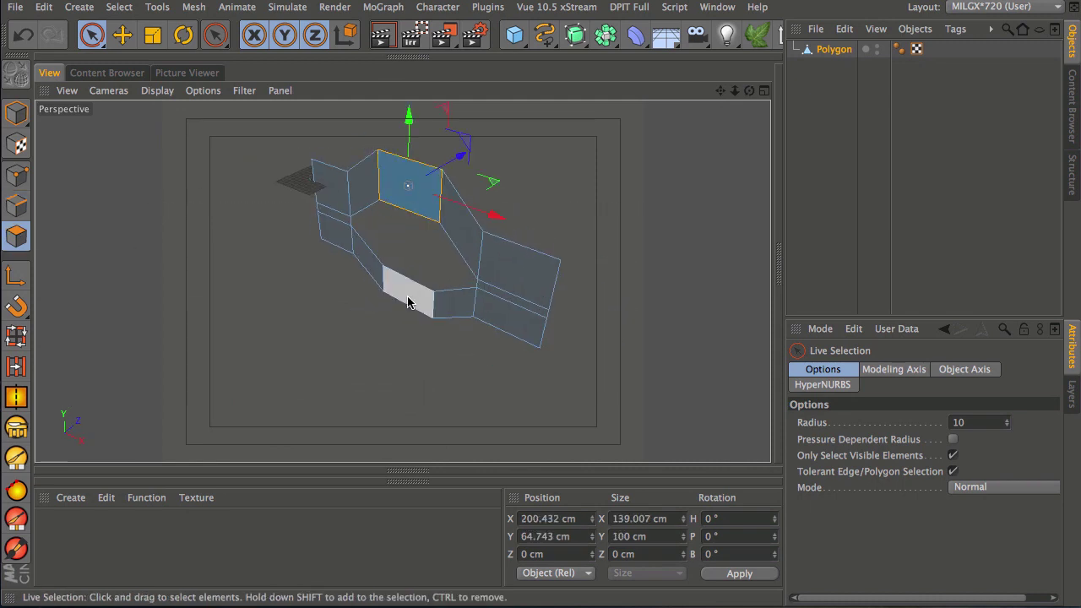
shift+click(407, 303)
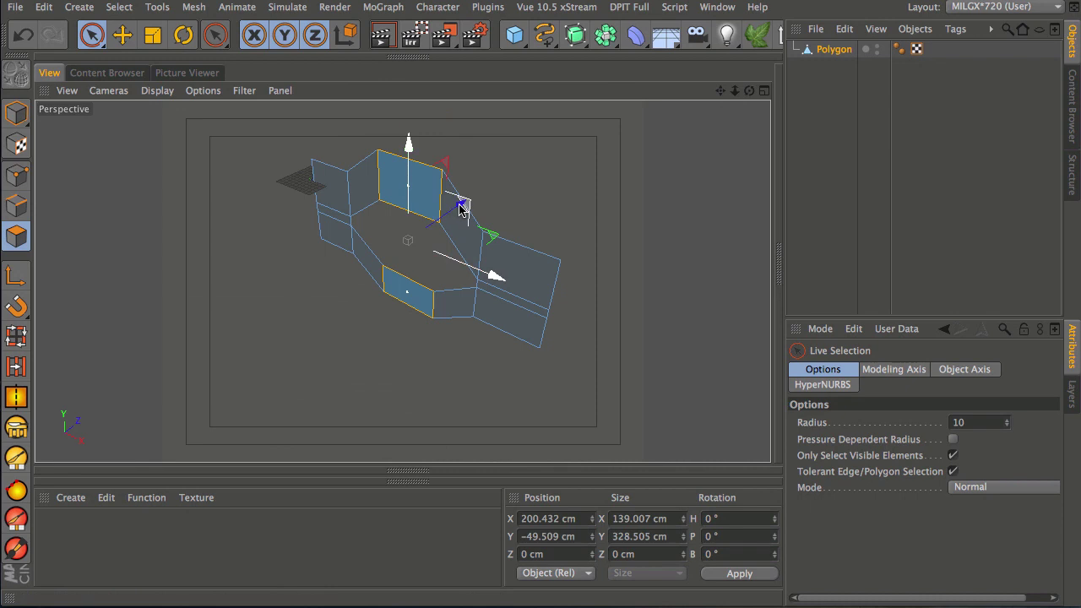
mouse_move(458, 210)
mouse_down()
mouse_move(447, 235)
mouse_move(444, 217)
mouse_up()
alt+drag(384, 302, 448, 311)
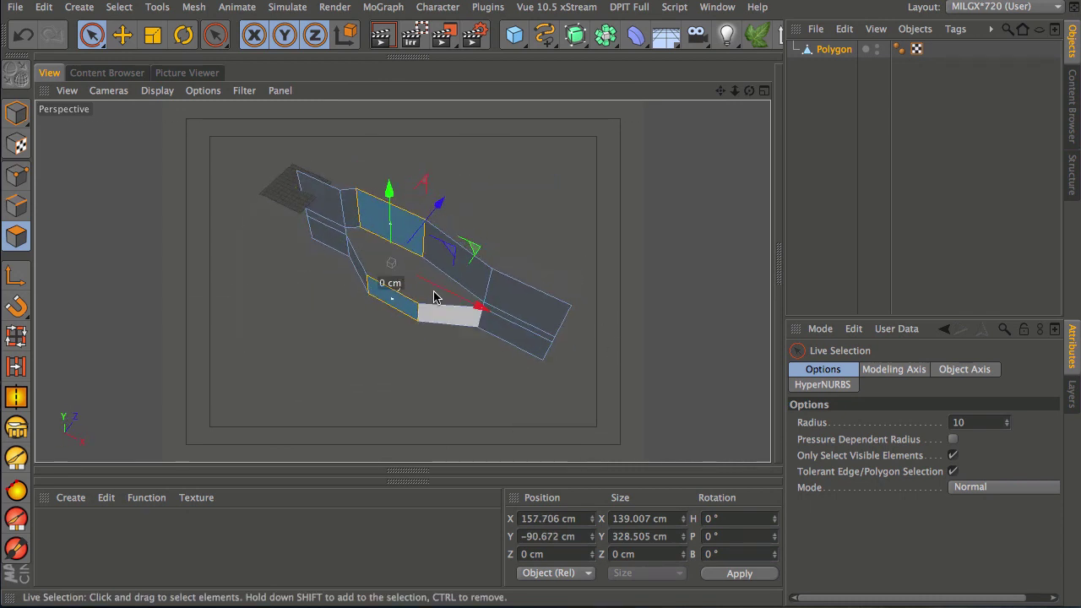
drag(442, 210, 429, 214)
alt+drag(429, 282, 402, 216)
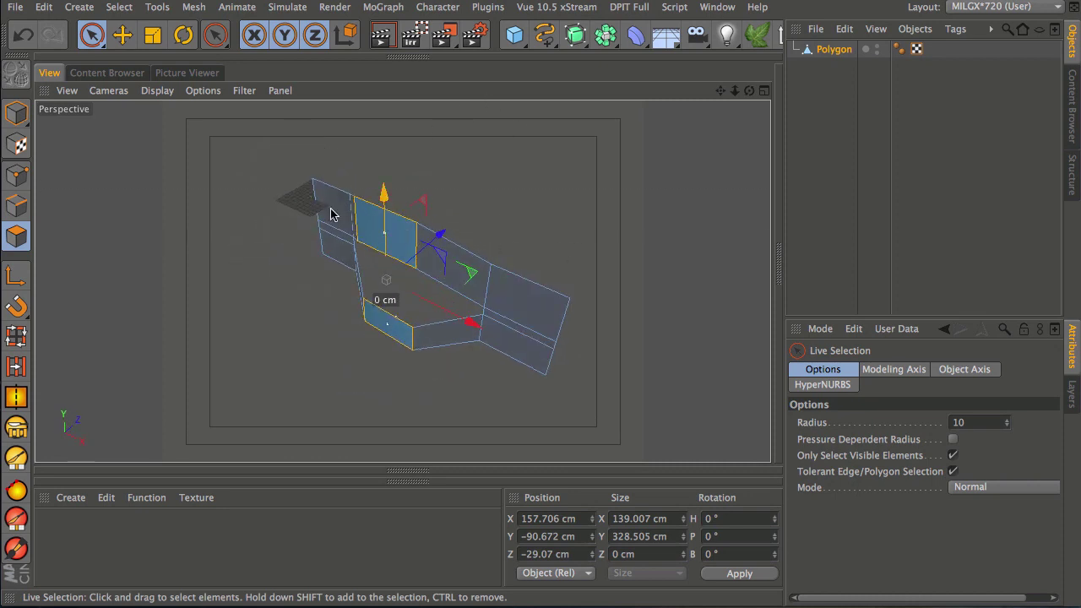
Select the three vertical edges at the mesh's right end in edge mode and move them along Z to about 77 cm
click(16, 208)
alt+drag(475, 367, 564, 169)
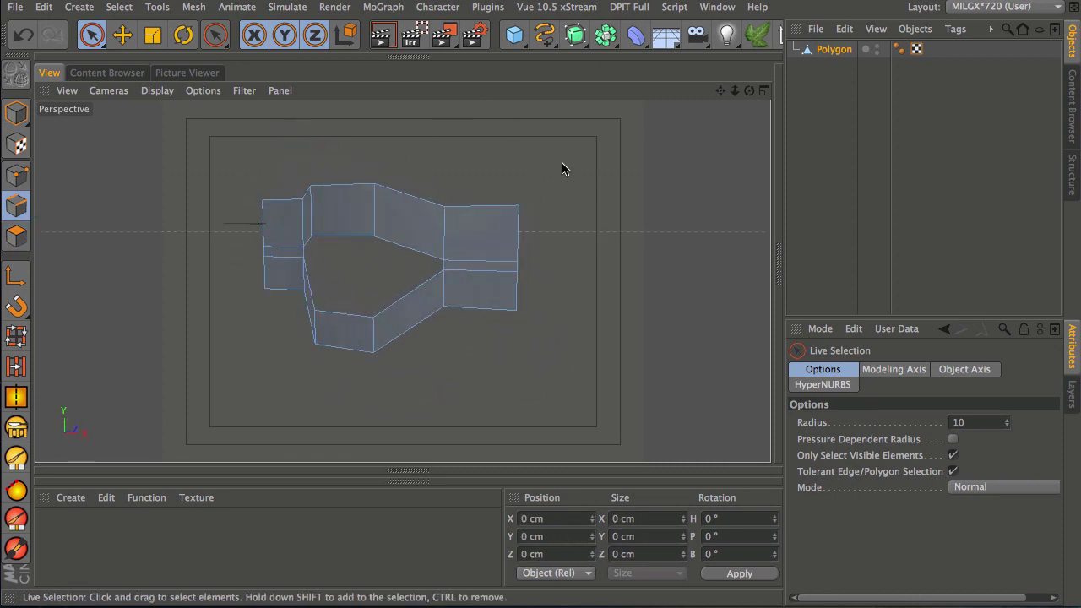
click(518, 237)
alt+right_drag(525, 255, 632, 147)
alt+middle_drag(494, 339, 500, 239)
shift+click(494, 222)
shift+click(492, 314)
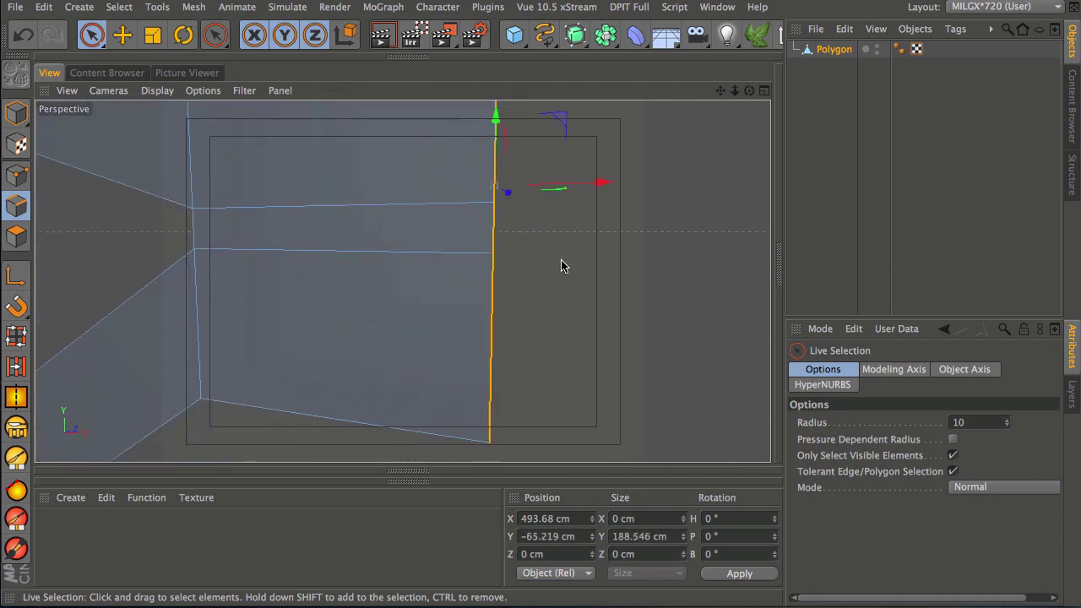
alt+right_drag(565, 254, 485, 329)
alt+middle_drag(526, 270, 526, 328)
alt+right_drag(531, 284, 432, 374)
alt+drag(489, 266, 337, 440)
drag(590, 281, 626, 243)
alt+drag(547, 295, 547, 341)
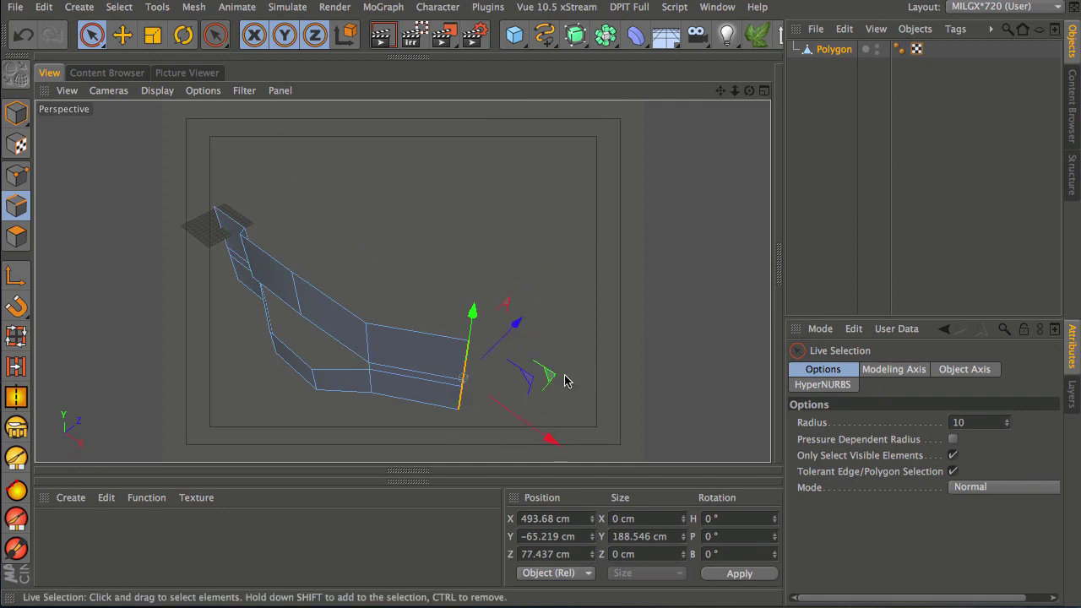
Extrude the right end edges twice in a curve, ending at about X 587 cm and Z 407 cm
drag(555, 379, 398, 282)
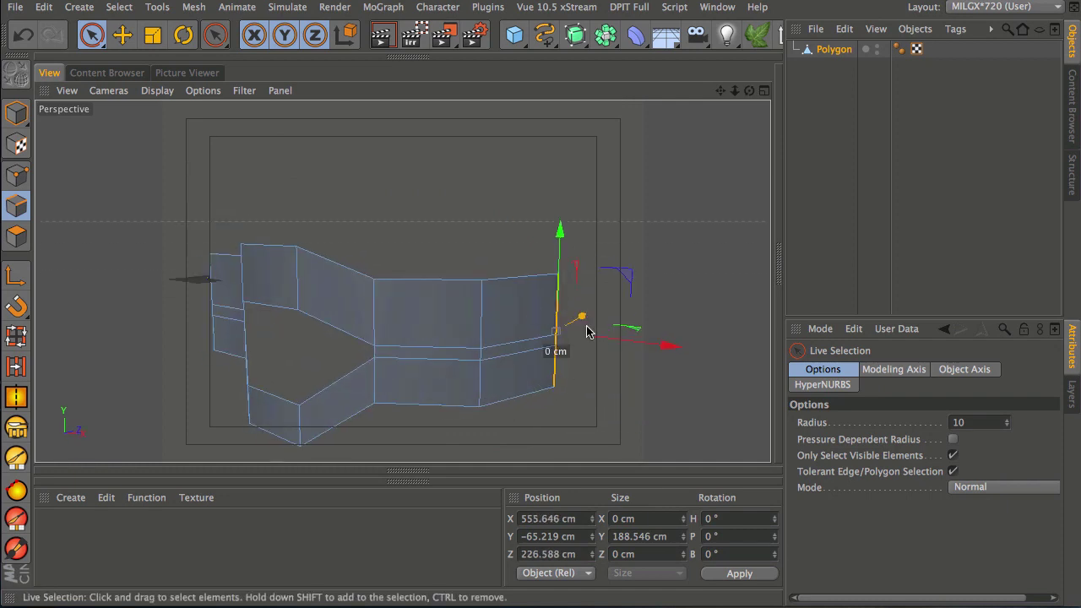
alt+drag(612, 323, 560, 427)
alt+drag(639, 346, 629, 319)
alt+drag(537, 382, 574, 199)
Taper the extruded strip by scaling its edge rows, the end row to about 85 cm high, and raise the end to Y about -47 cm
key(u)
key(y)
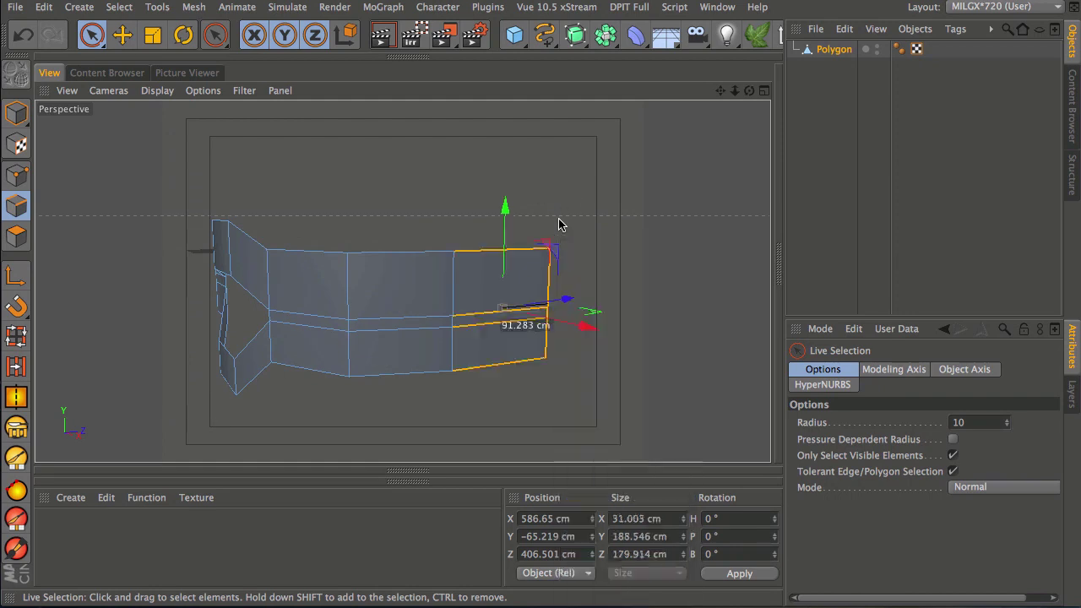
key(u)
key(y)
key(t)
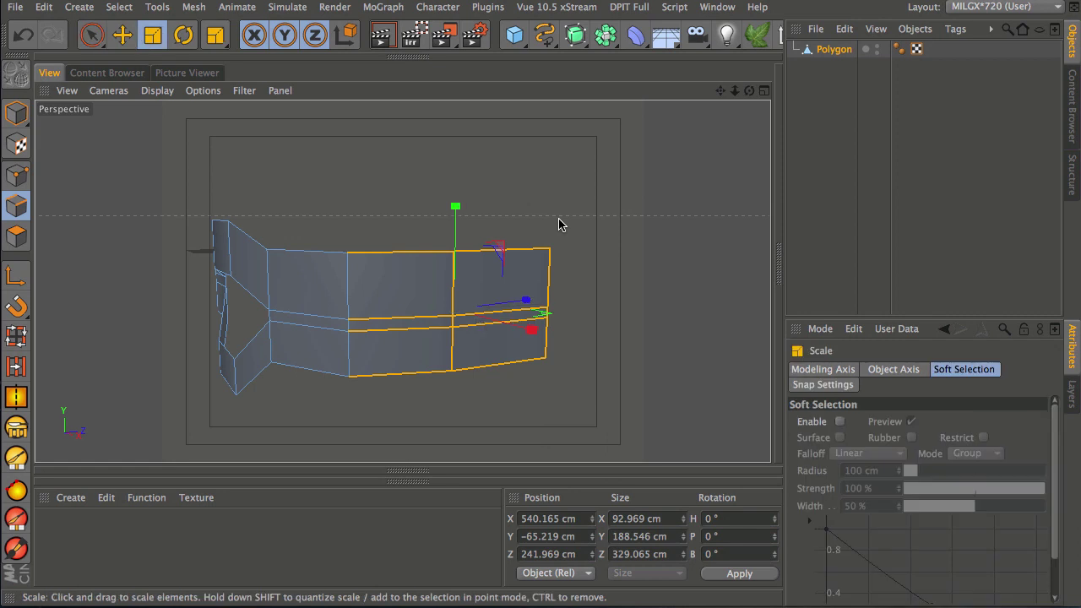
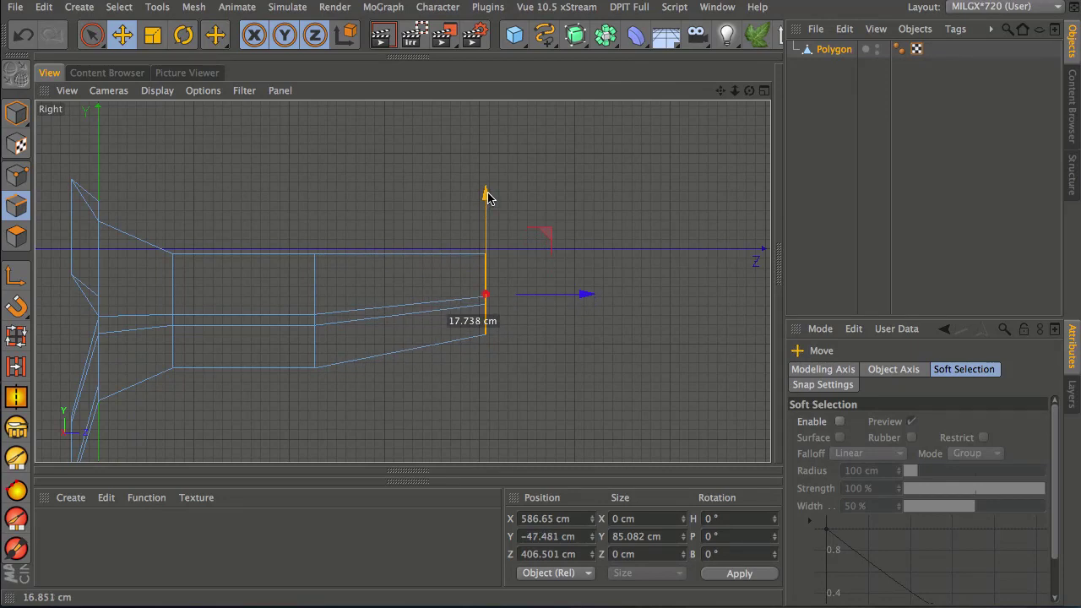
drag(488, 197, 487, 198)
Select the vertical edges at the mesh's left end and extrude them outward to X about -99 cm
middle_click(433, 262)
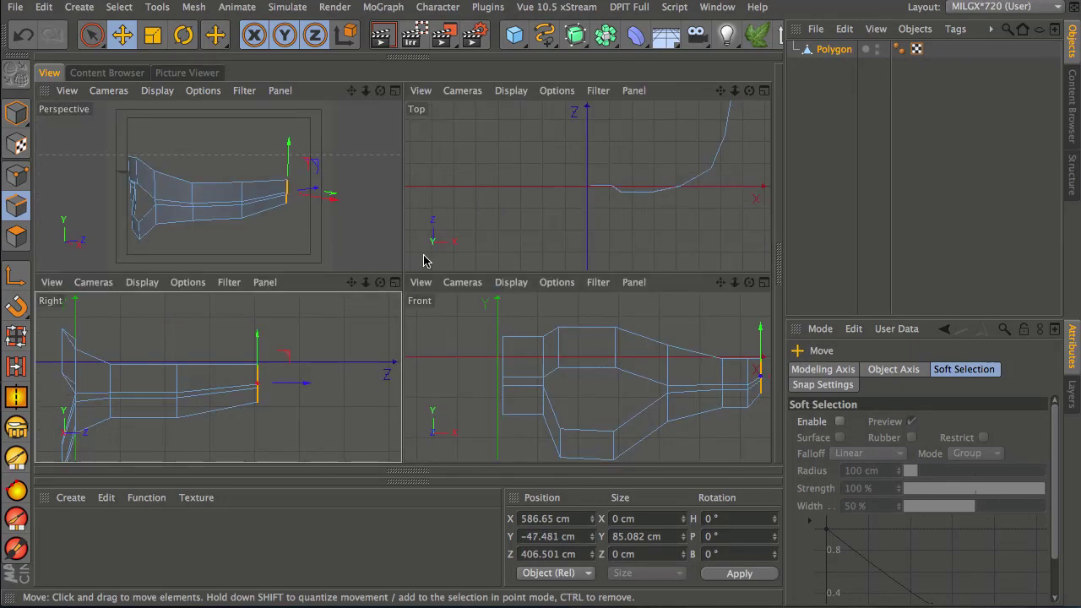
middle_click(299, 374)
middle_click(452, 342)
middle_click(359, 248)
alt+drag(381, 318, 416, 306)
alt+right_drag(364, 257, 437, 200)
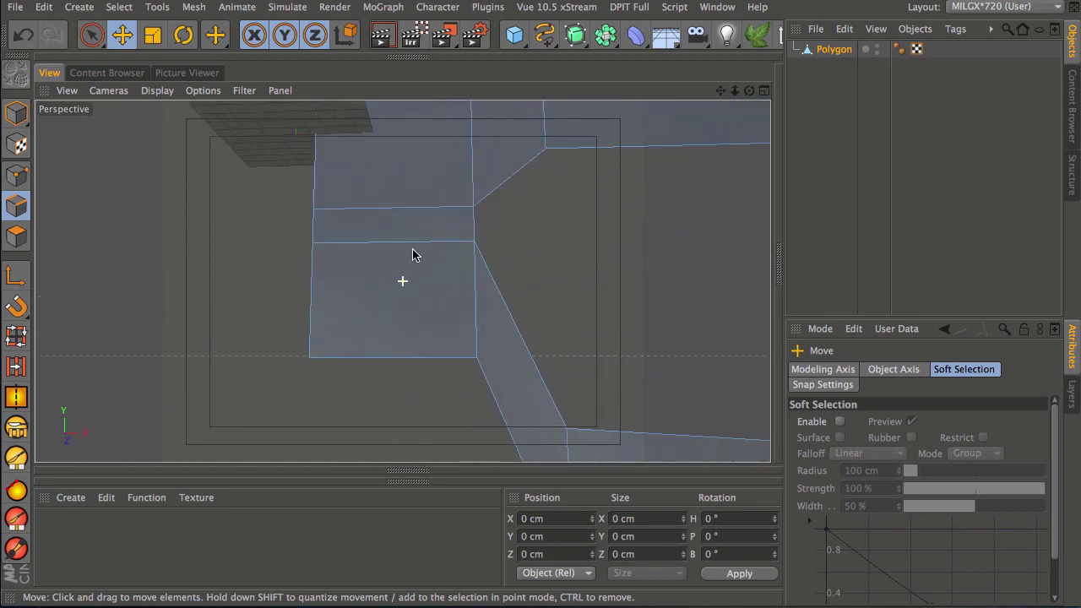
alt+middle_drag(364, 270, 429, 275)
alt+drag(460, 221, 441, 327)
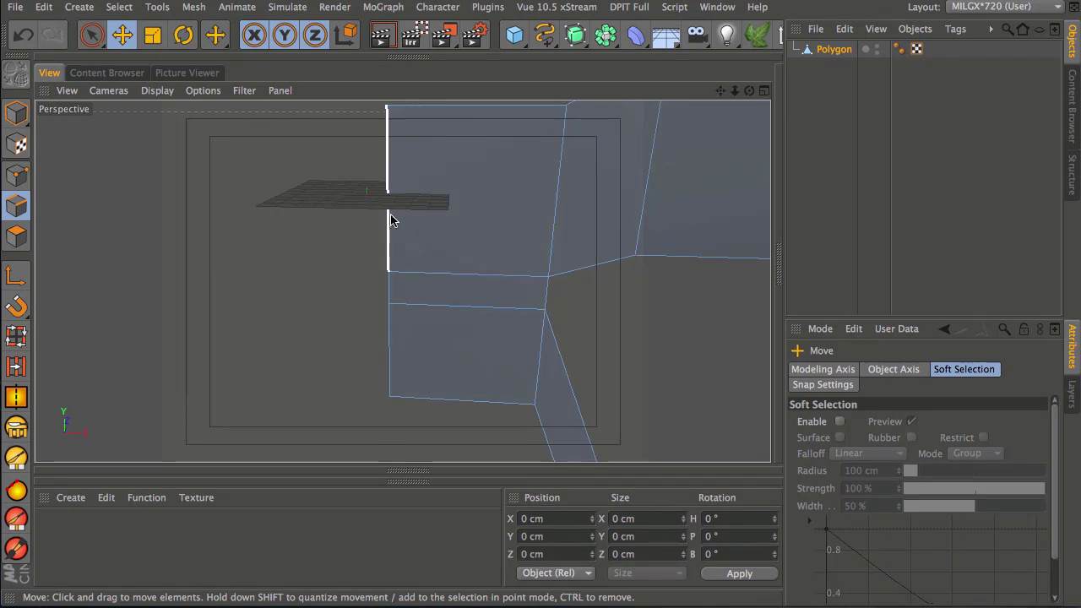
key(space)
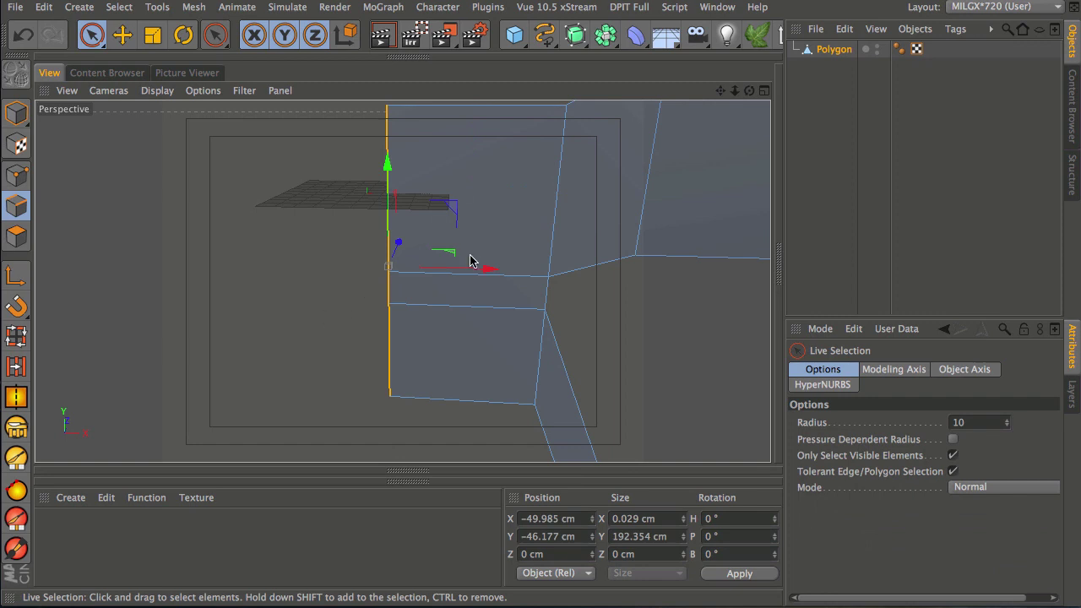
drag(489, 271, 414, 273)
Select all edges and move the whole mesh to about X 281 cm, Y -81 cm, aligning its left end with the vertical axis in front view
middle_click(427, 295)
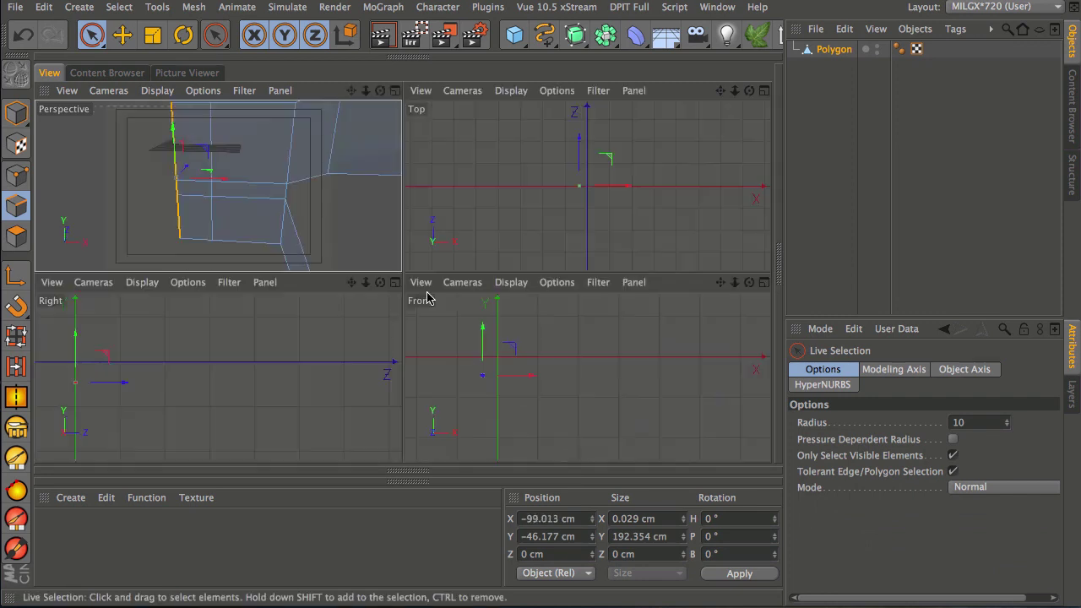
middle_click(518, 368)
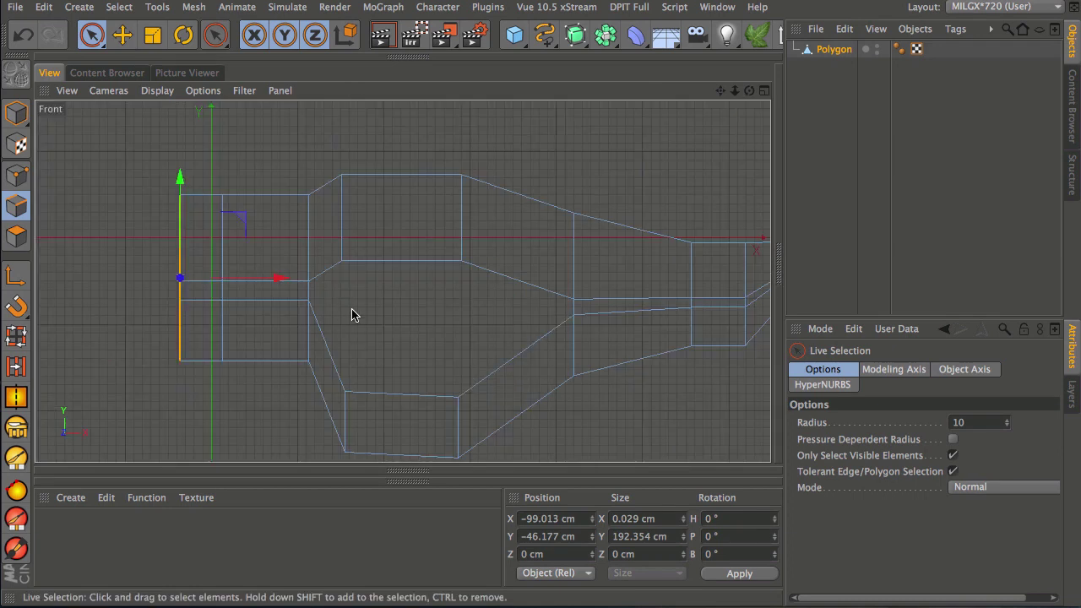
key(ctrl+a)
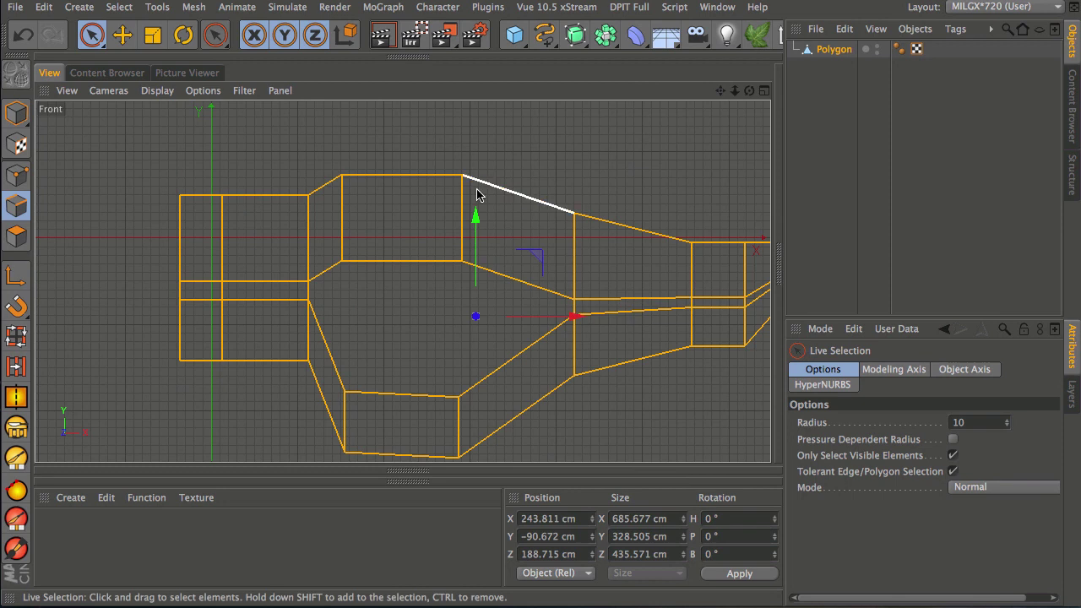
drag(574, 318, 609, 318)
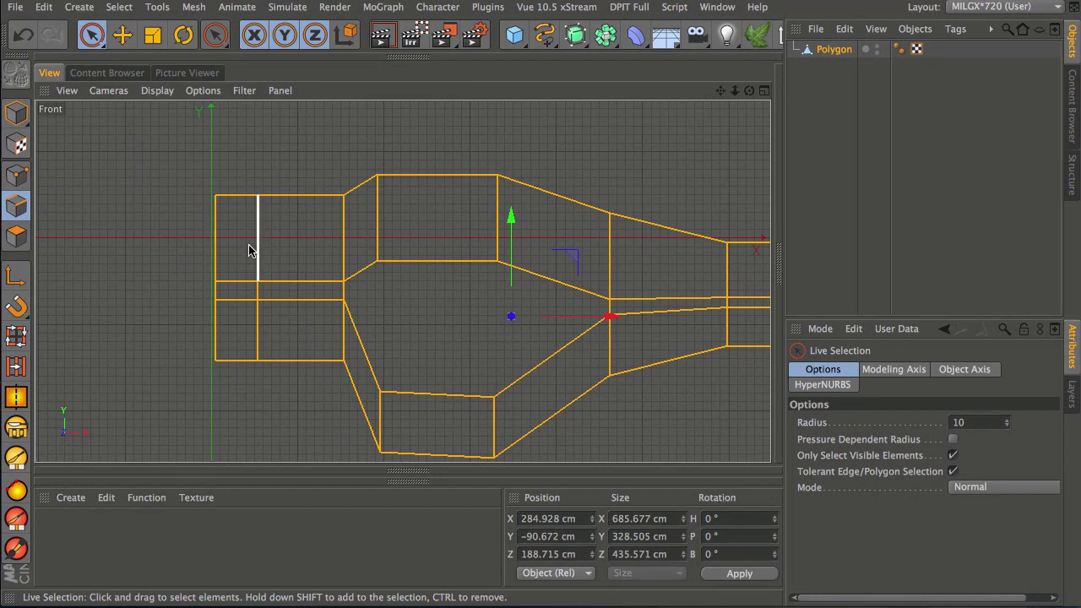
scroll(245, 273, up, 5)
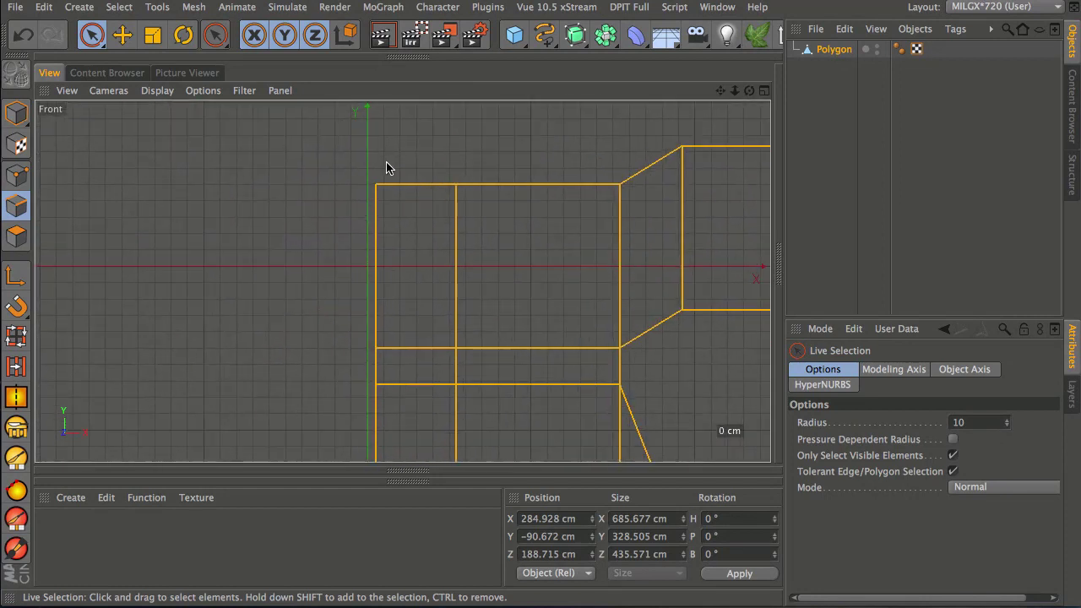
click(520, 264)
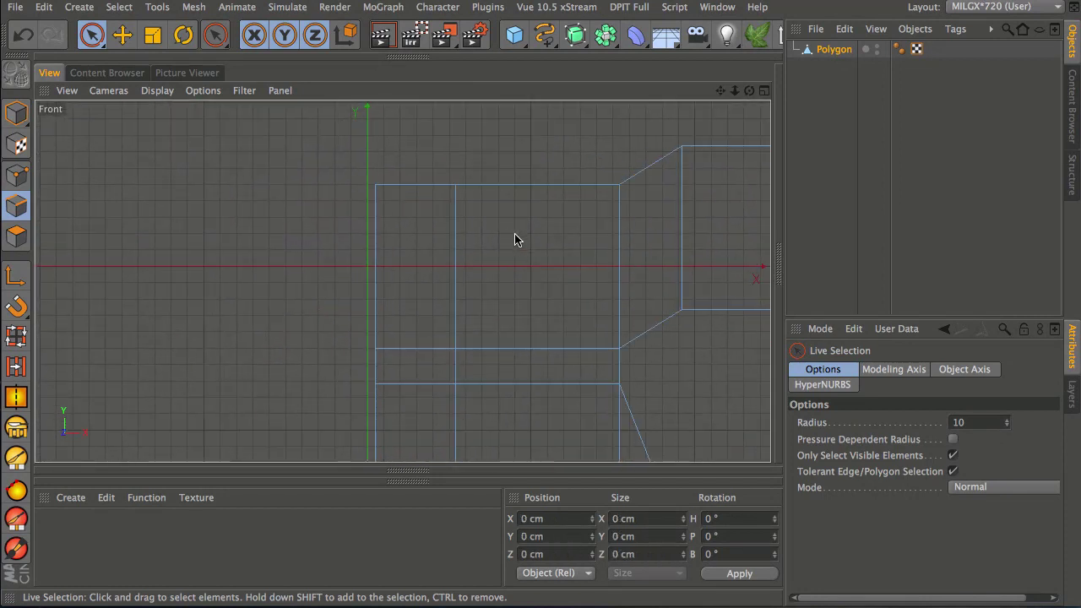
click(502, 202)
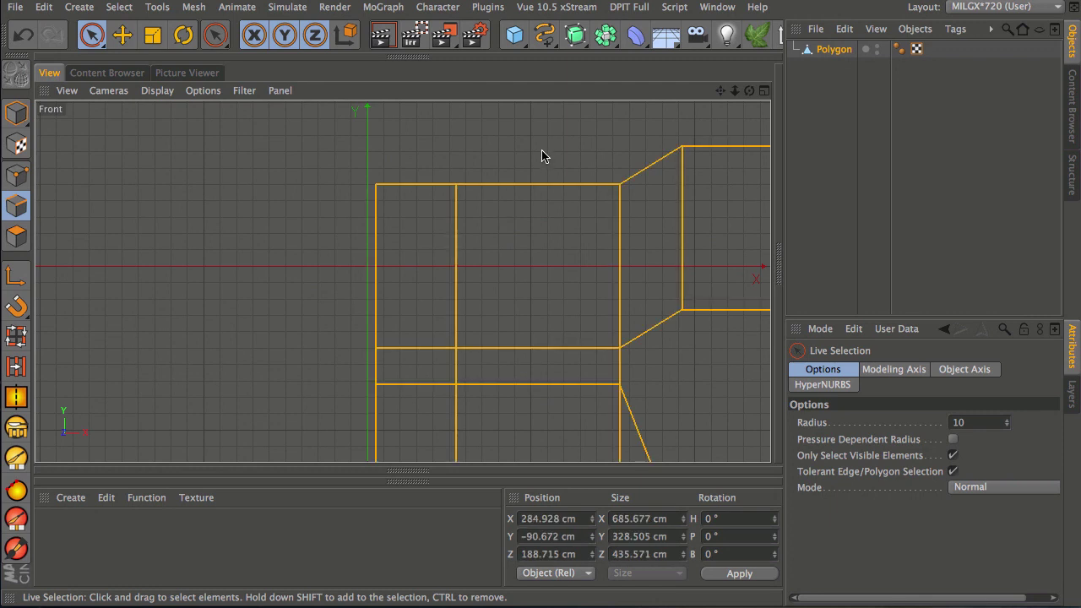
key(e)
drag(541, 146, 539, 128)
Clear the edge selection in the perspective view and switch to polygon mode
middle_click(447, 229)
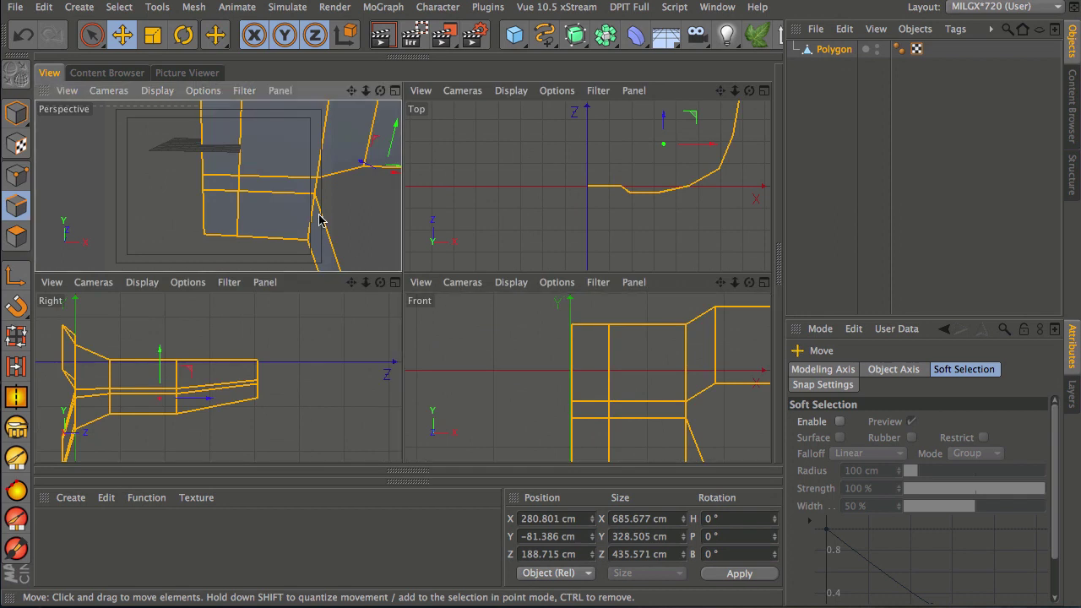
middle_click(317, 219)
alt+right_drag(555, 248, 440, 307)
alt+middle_drag(563, 244, 417, 282)
alt+right_drag(383, 281, 540, 211)
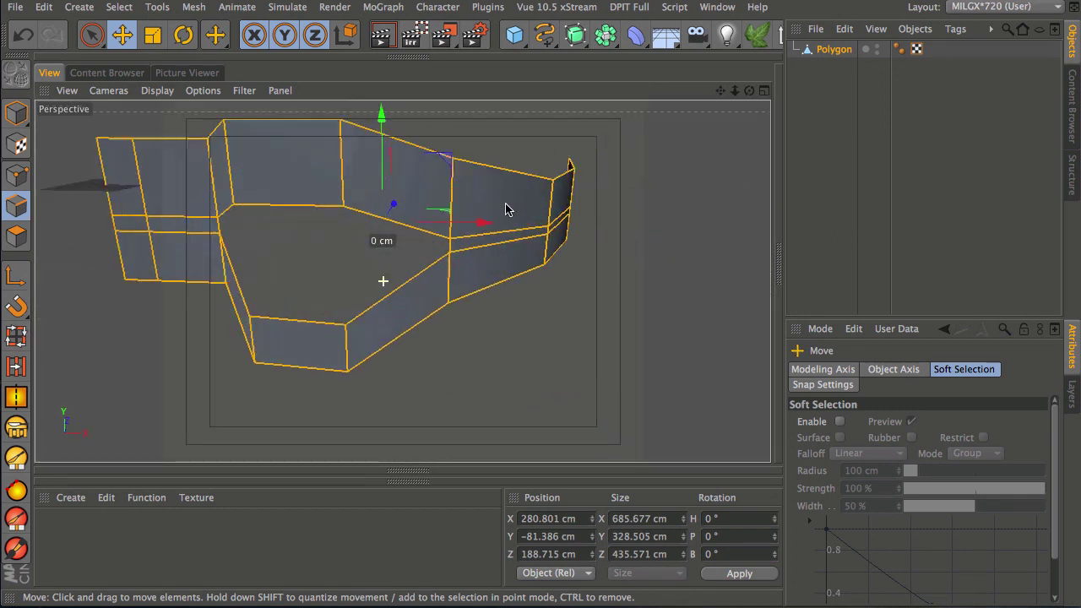
alt+middle_drag(460, 253, 557, 331)
alt+drag(532, 347, 362, 345)
click(598, 170)
click(16, 236)
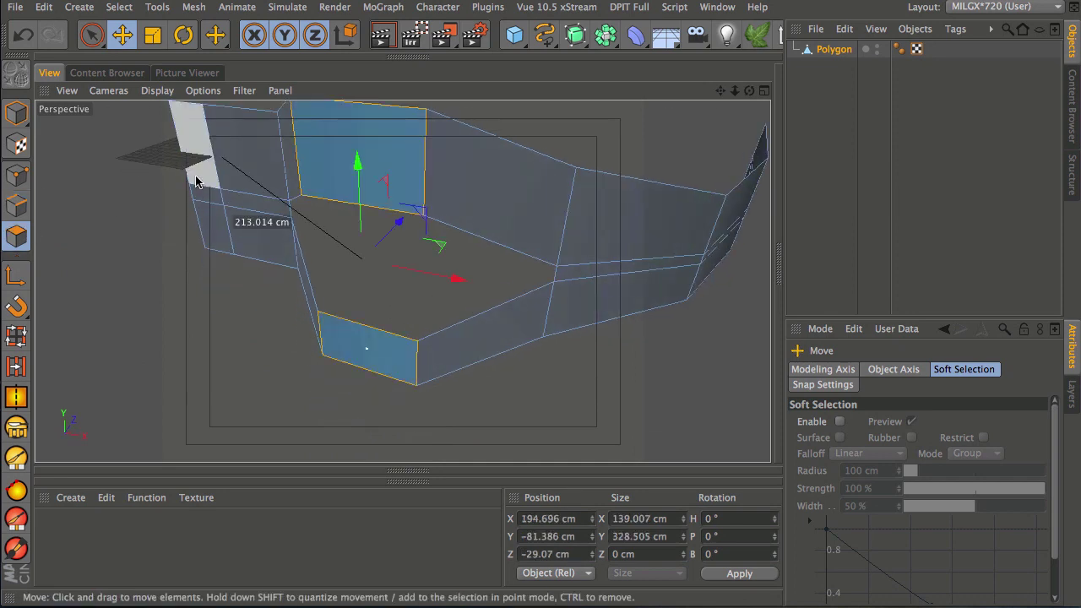
Select the three stacked polygons of the left end column and move them along Z by about -80 cm
click(200, 192)
click(210, 220)
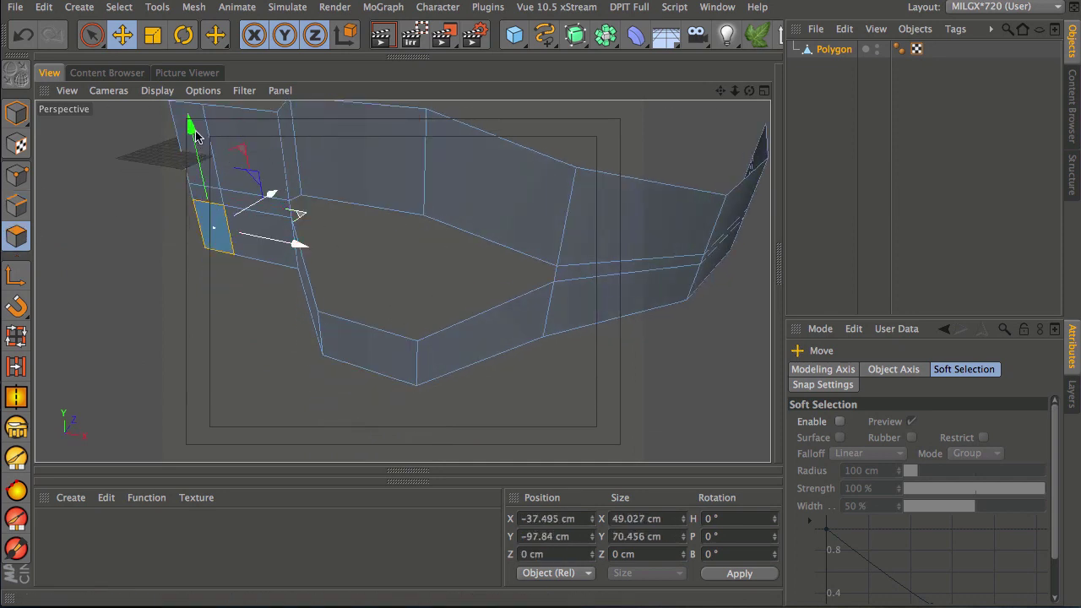
drag(166, 130, 169, 132)
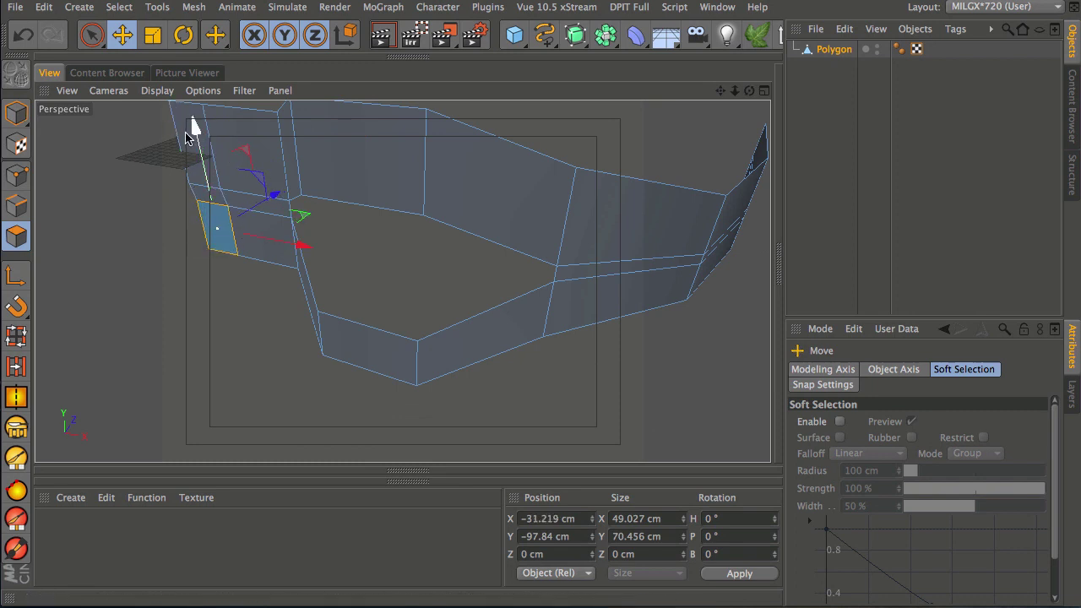
key(super+z)
key(space)
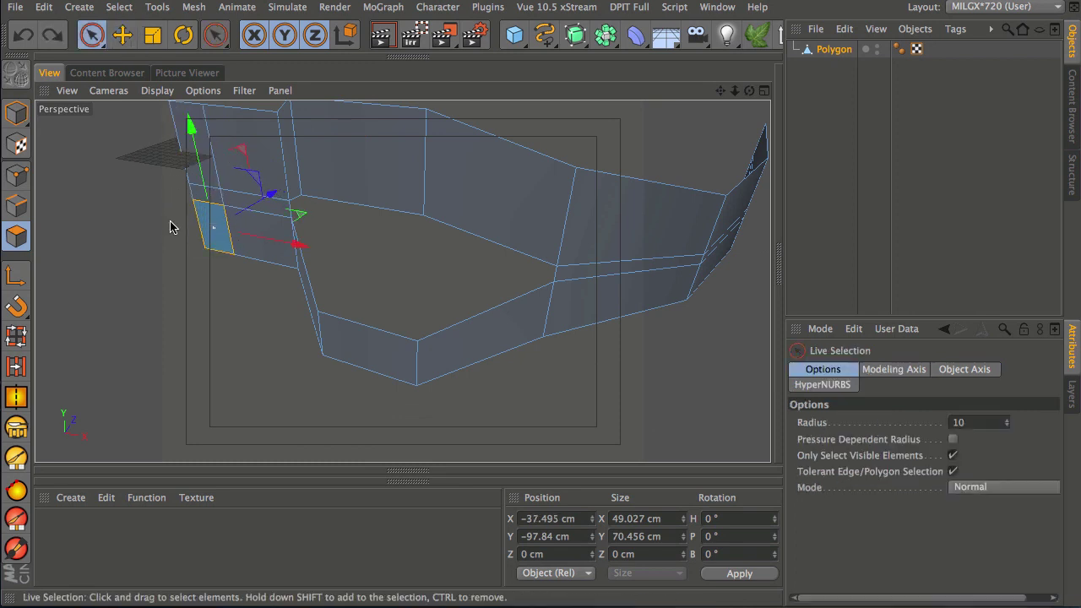
shift+drag(170, 203, 191, 187)
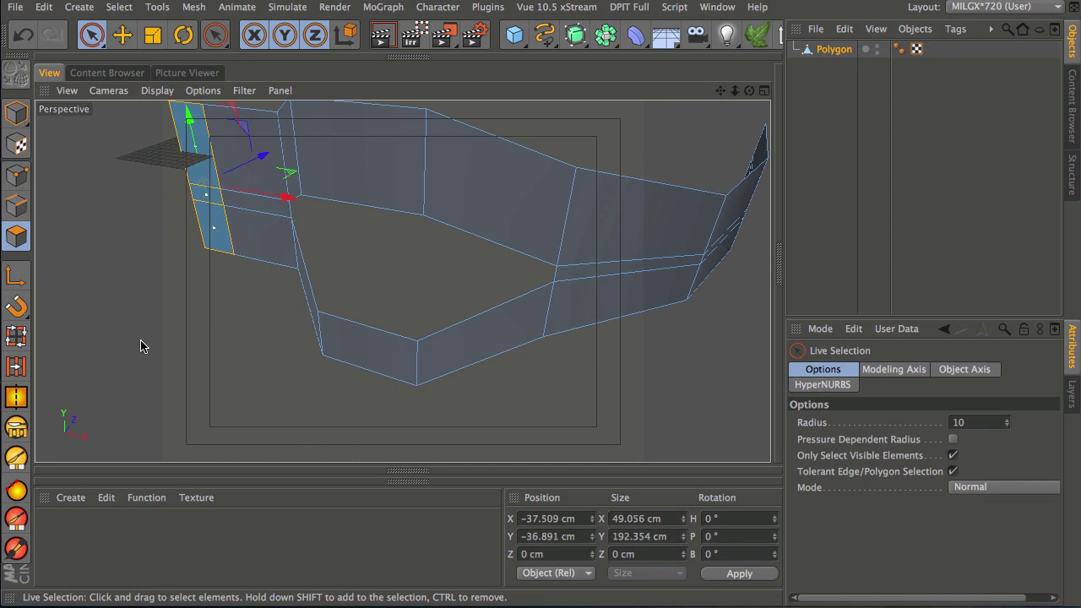
drag(261, 159, 227, 204)
Select the small middle polygon of the left end column and move it to about Y -26 cm, Z -52 cm
alt+middle_drag(268, 240, 434, 286)
alt+drag(433, 263, 272, 321)
click(279, 317)
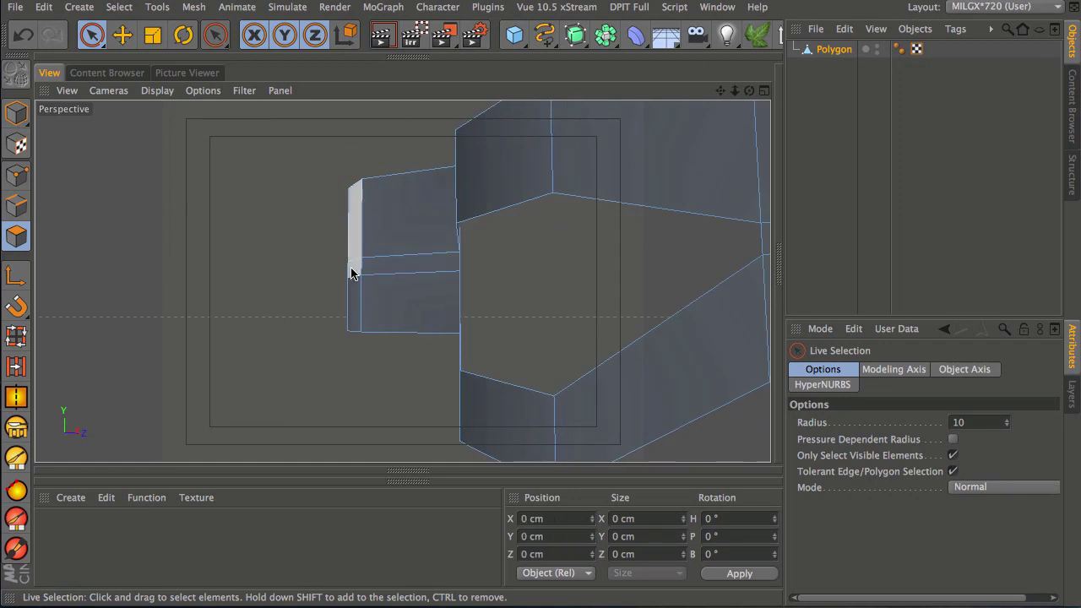
click(354, 268)
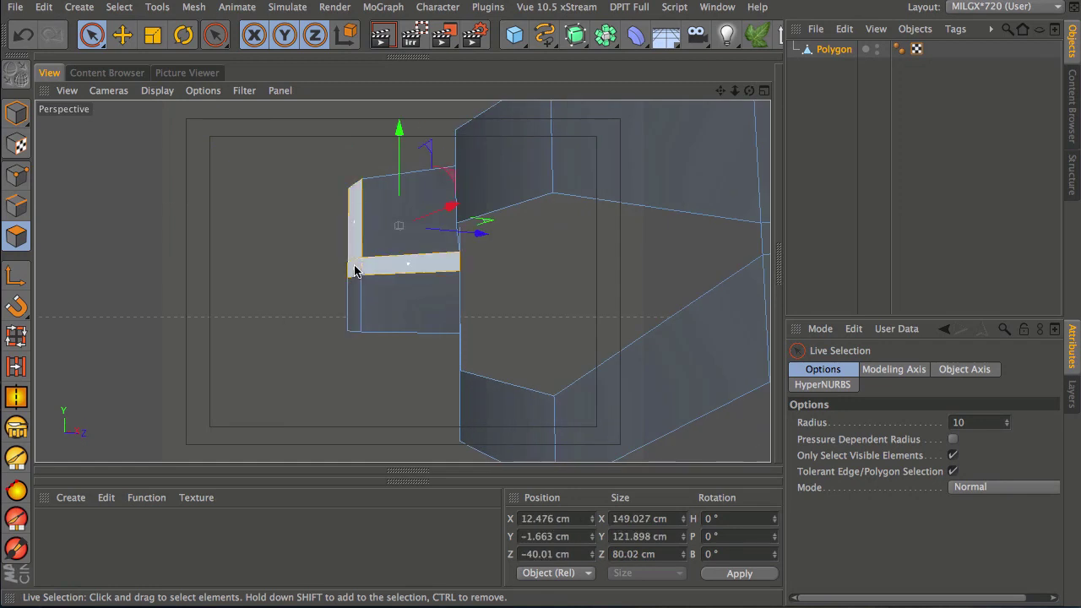
shift+click(402, 270)
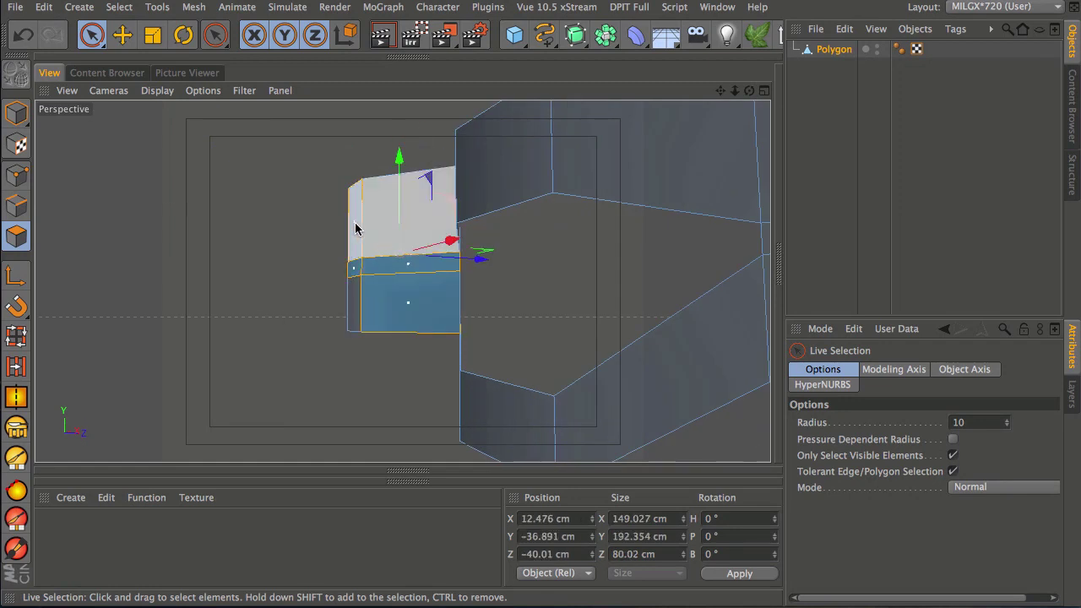
click(354, 268)
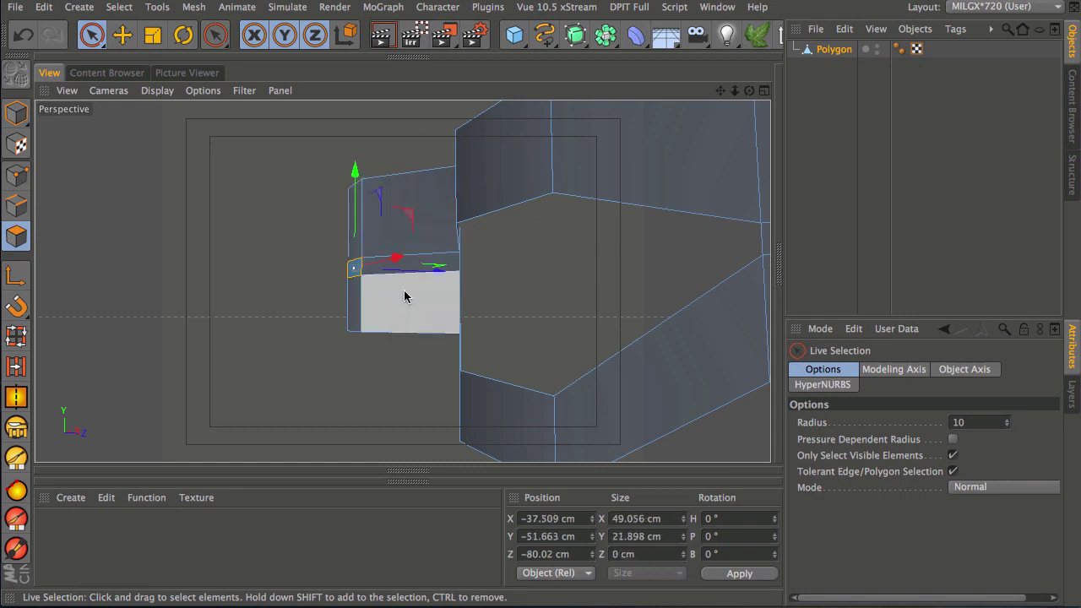
alt+drag(374, 250, 449, 447)
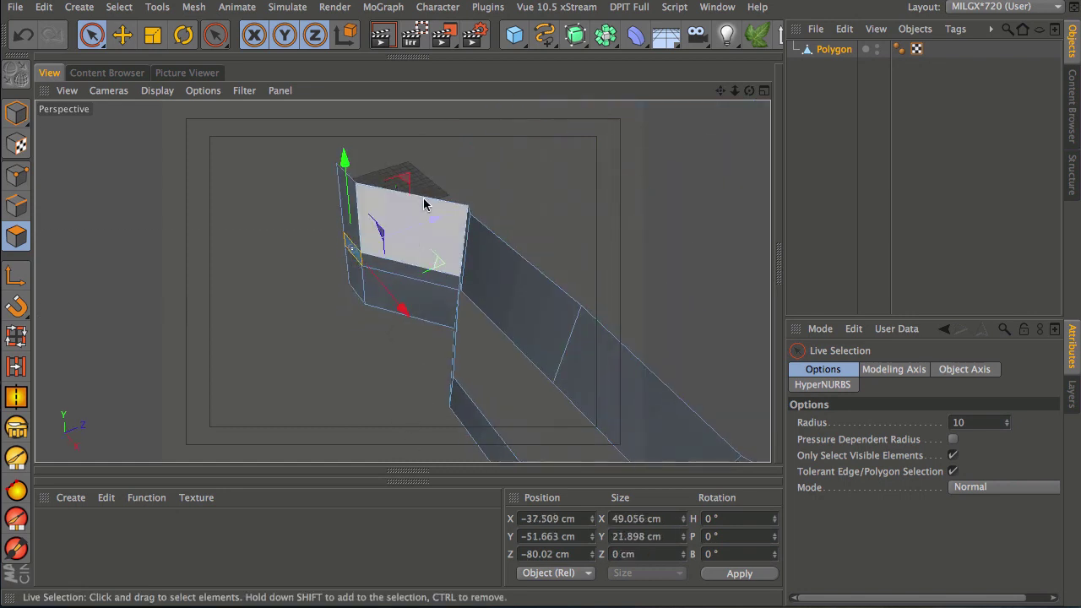
drag(432, 218, 446, 212)
alt+drag(425, 328, 603, 183)
drag(344, 167, 342, 150)
mouse_move(447, 261)
alt+mouse_down()
mouse_move(355, 282)
mouse_move(356, 296)
mouse_move(415, 352)
mouse_move(409, 313)
mouse_move(439, 323)
mouse_move(448, 257)
alt+mouse_up()
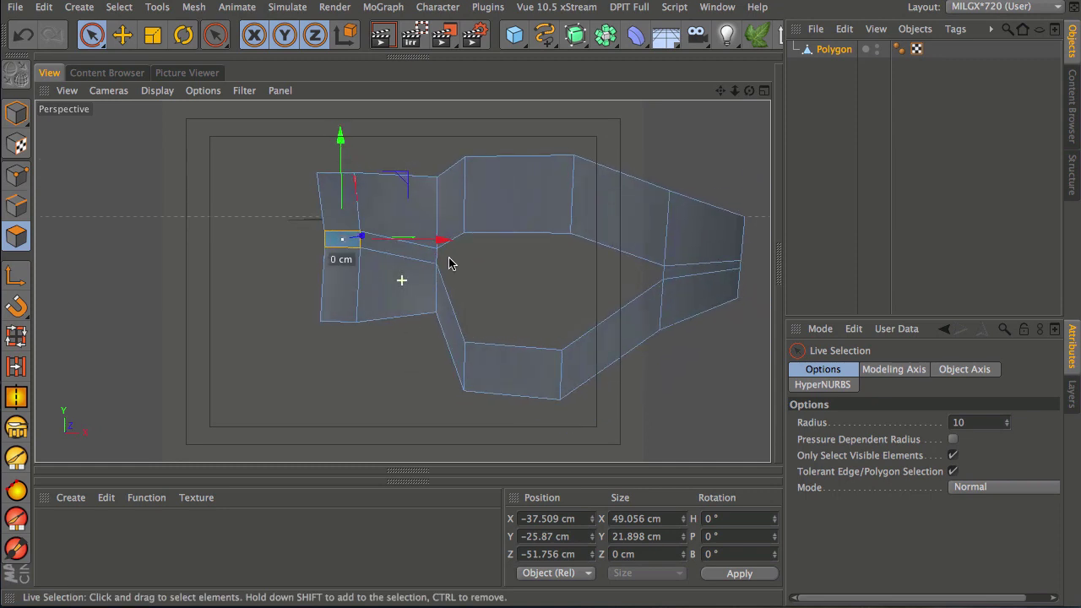
In point mode, shift the bottom outline point beside the nose area toward the left end and raise the two lower eye-opening points to about Y -142 cm
click(16, 175)
drag(500, 257, 477, 268)
mouse_move(477, 270)
alt+mouse_down()
mouse_move(483, 304)
mouse_move(475, 285)
alt+mouse_up()
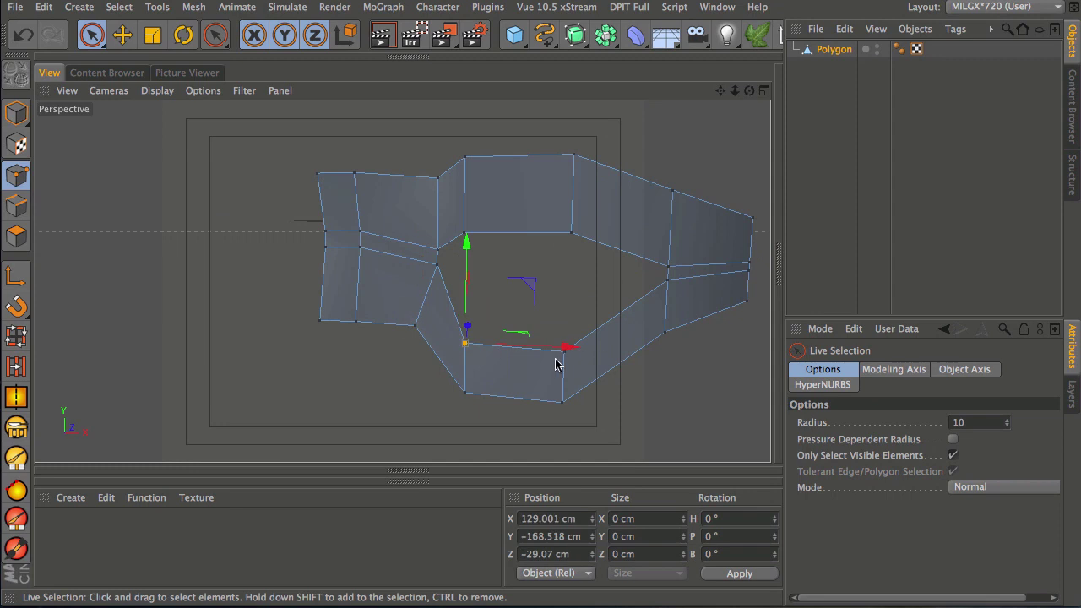
mouse_move(514, 243)
mouse_down()
mouse_move(514, 212)
mouse_move(514, 228)
mouse_up()
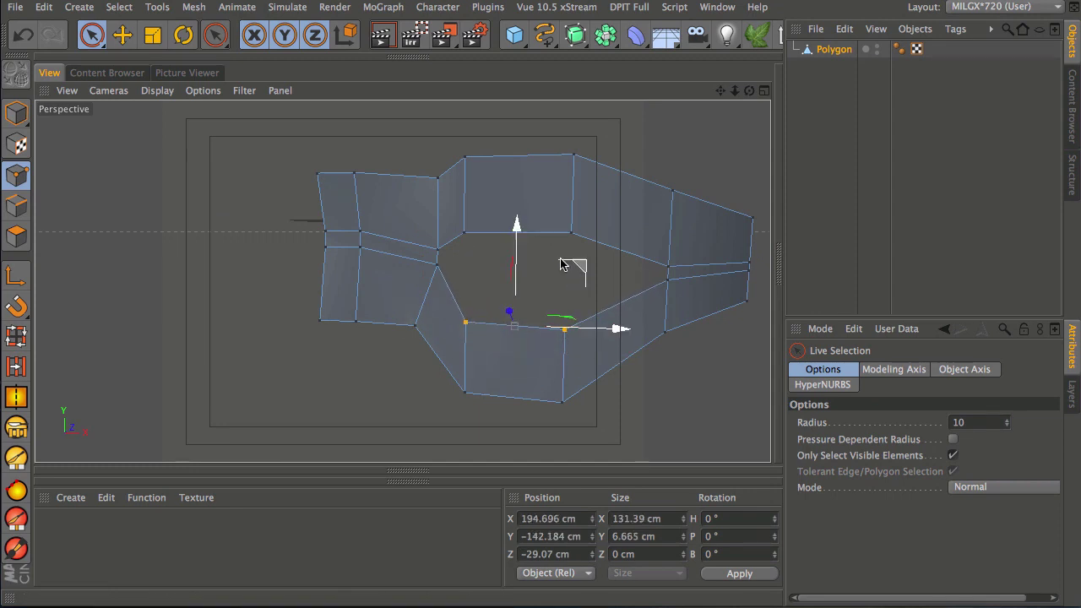
alt+drag(560, 285, 547, 394)
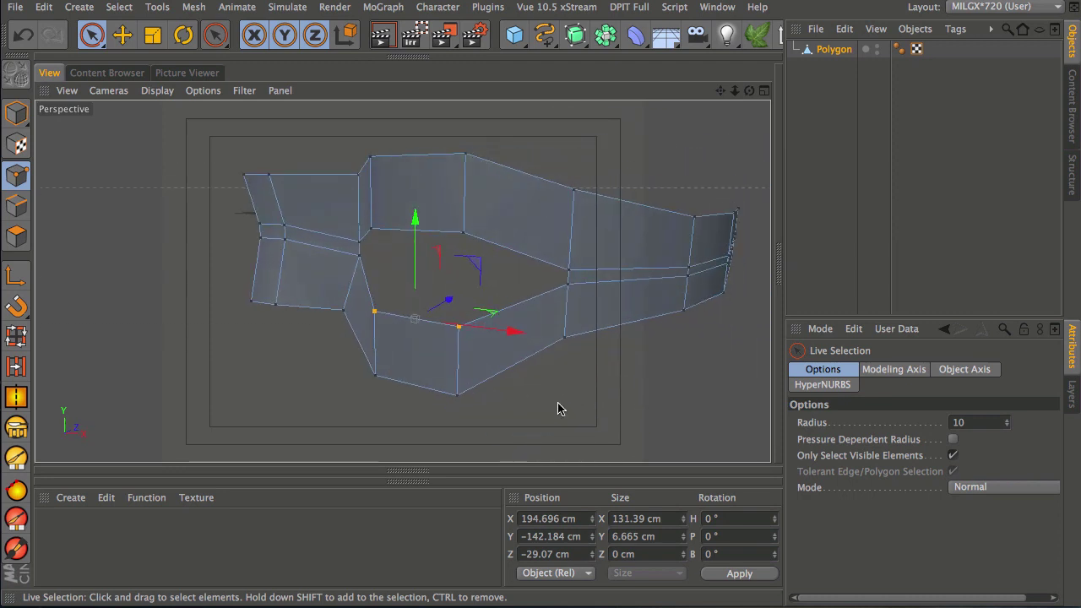
Select the complete edge loop of the eye opening and extrude it inward by scaling to about 229 by 95 cm
click(16, 205)
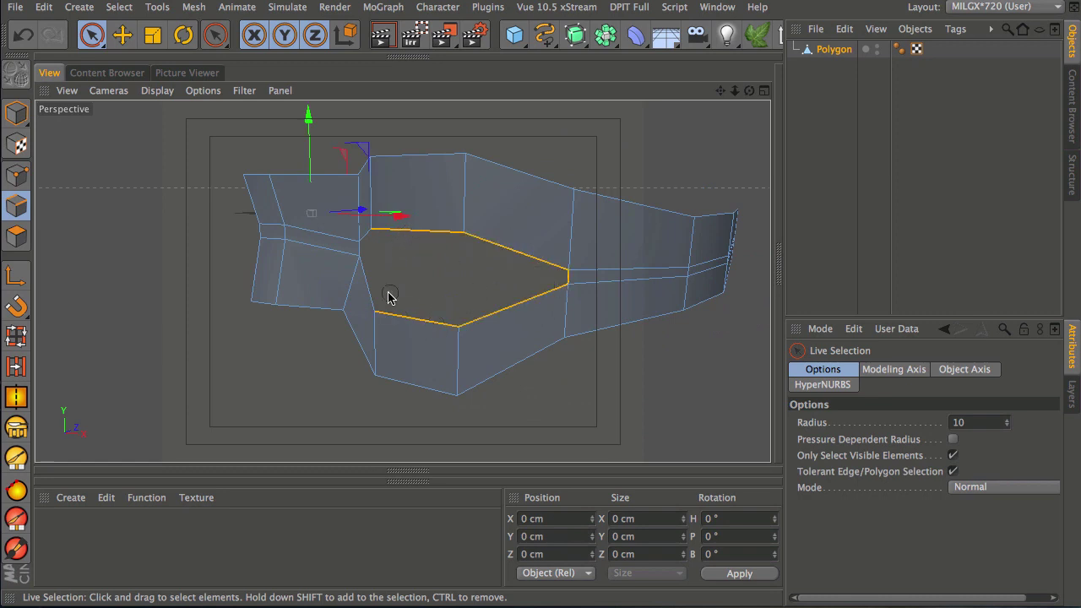
scroll(405, 229, up, 5)
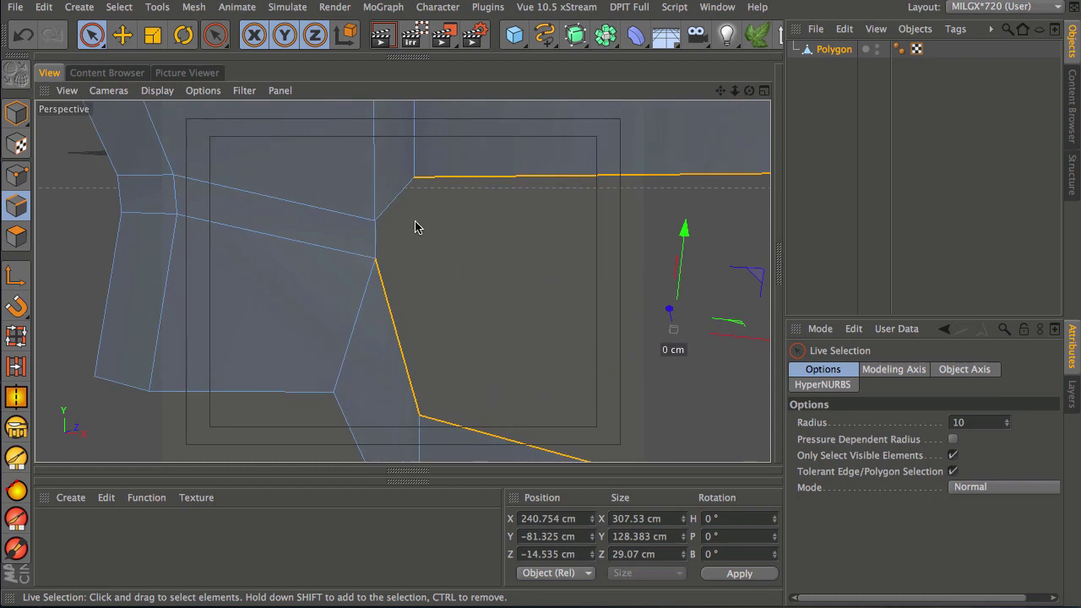
scroll(525, 244, down, 6)
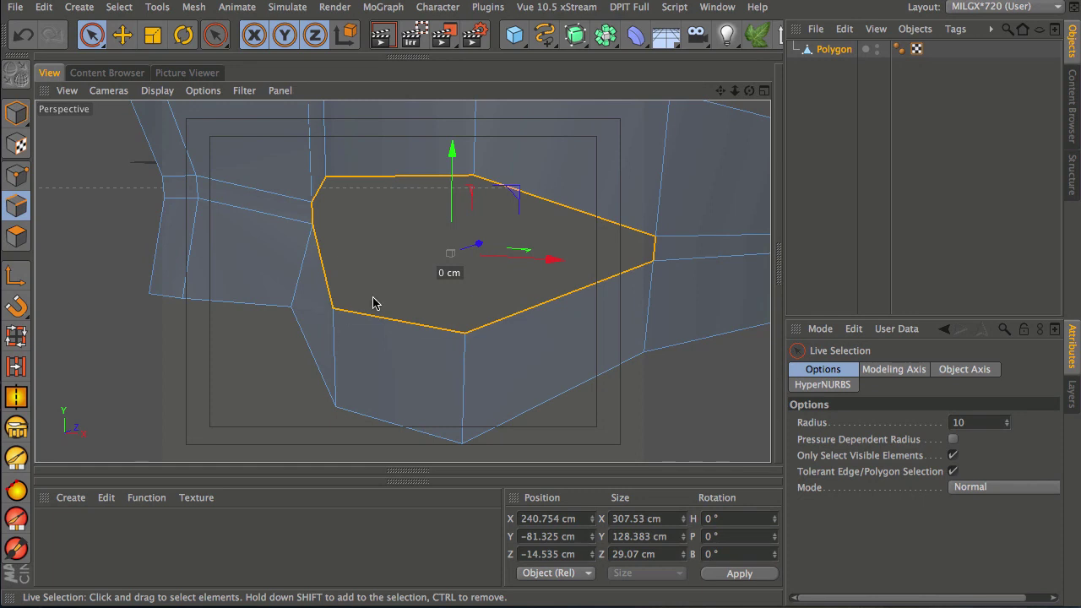
key(t)
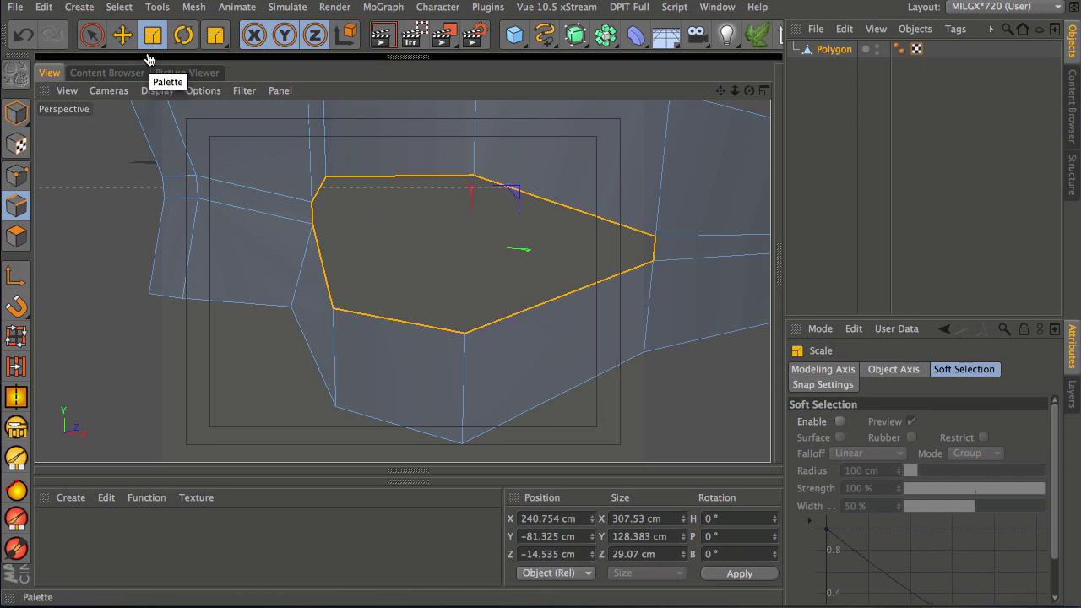
drag(406, 245, 338, 276)
key(super+z)
alt+drag(497, 246, 369, 279)
alt+drag(453, 257, 456, 284)
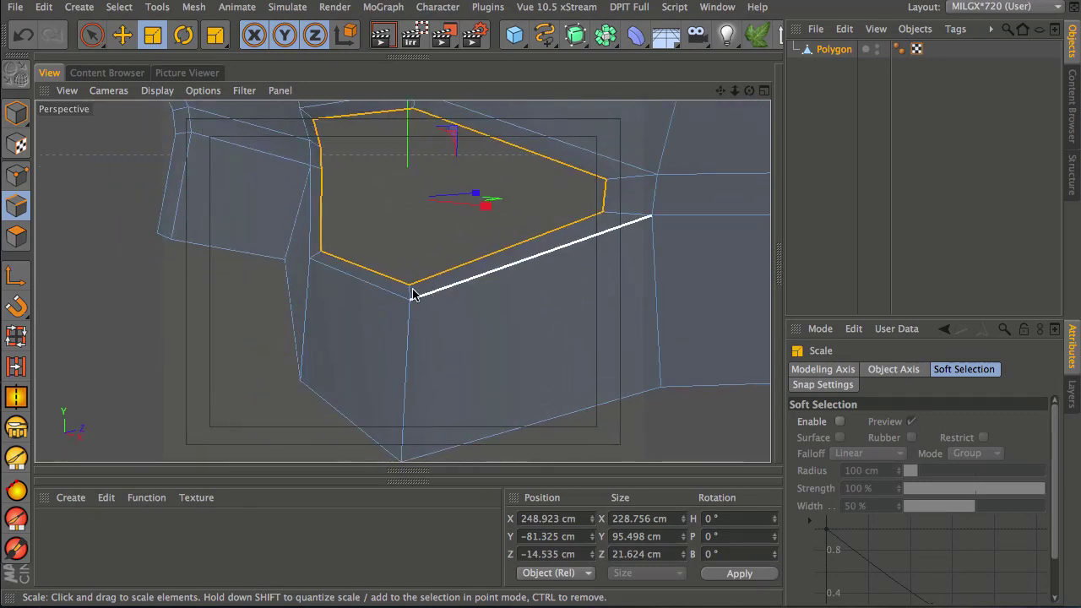
alt+drag(374, 277, 355, 288)
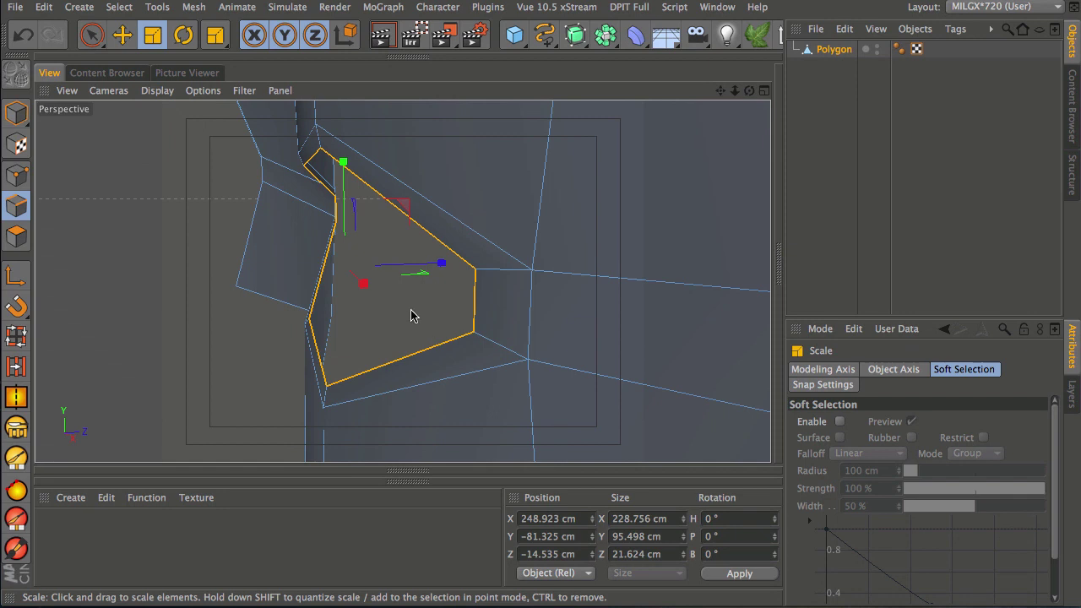
Move the inner edge loop of the eye opening along Z to about -8 cm and clear the edge selection
key(e)
alt+drag(434, 326, 403, 280)
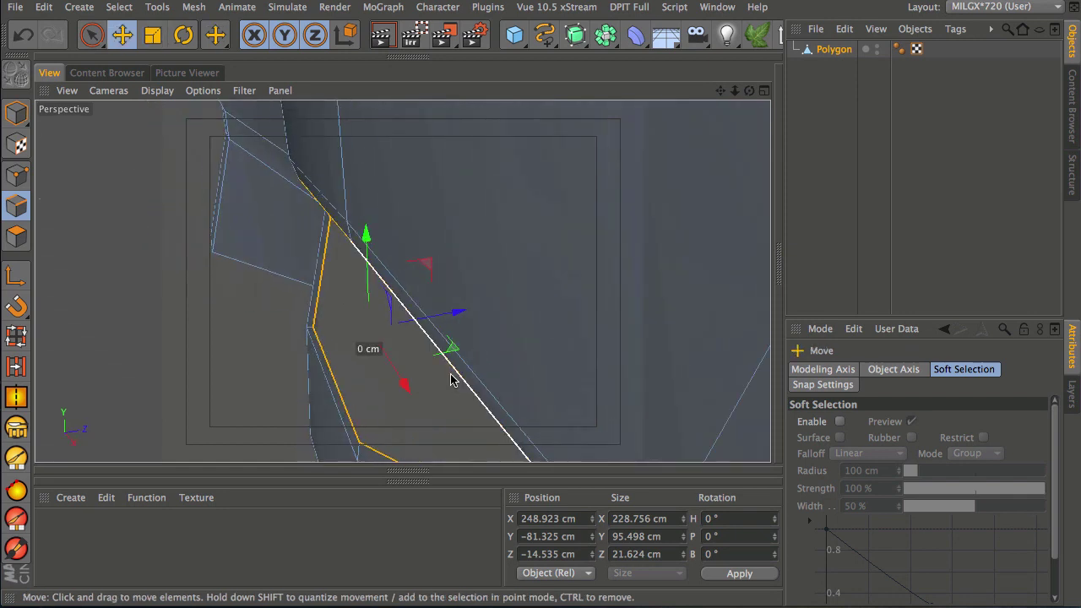
drag(456, 314, 475, 309)
alt+drag(447, 403, 479, 313)
alt+right_drag(478, 308, 376, 403)
alt+drag(441, 349, 485, 295)
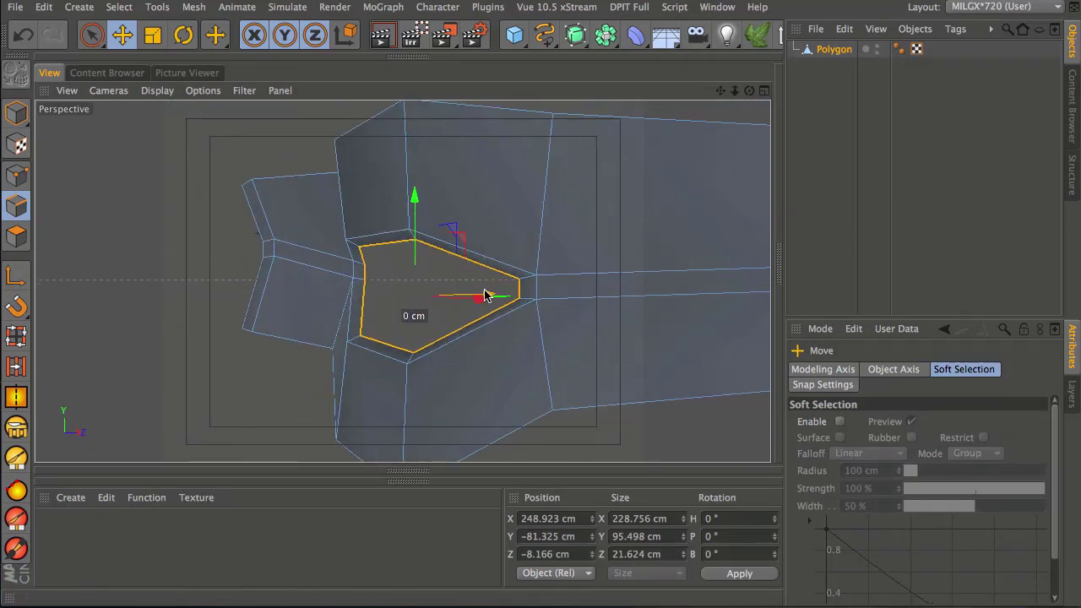
key(Delete)
Add a HyperNURBS object and make the Polygon mesh its child
alt+drag(414, 367, 420, 279)
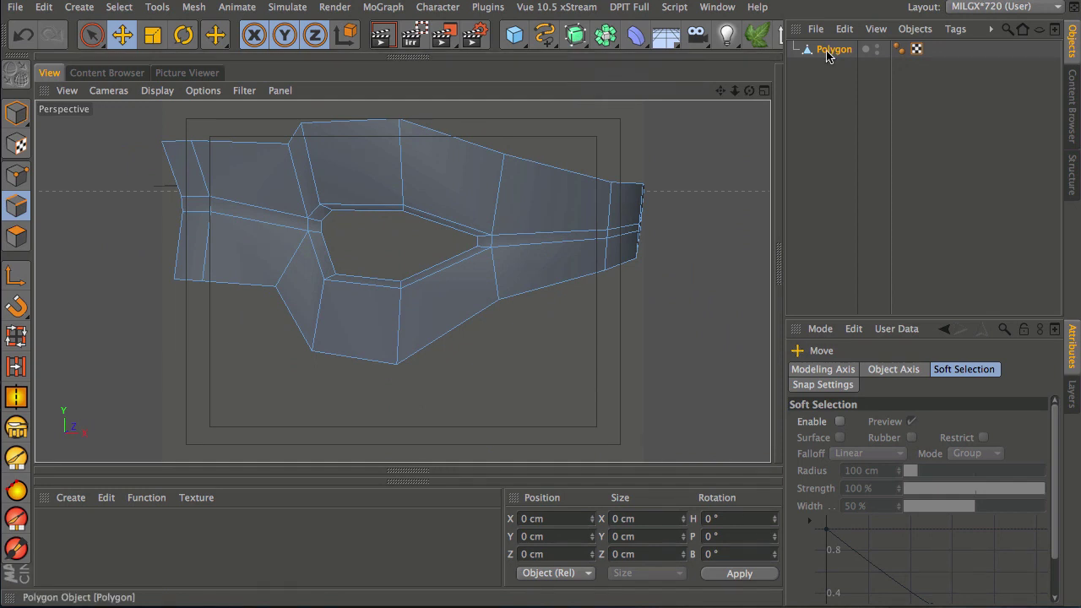
click(577, 40)
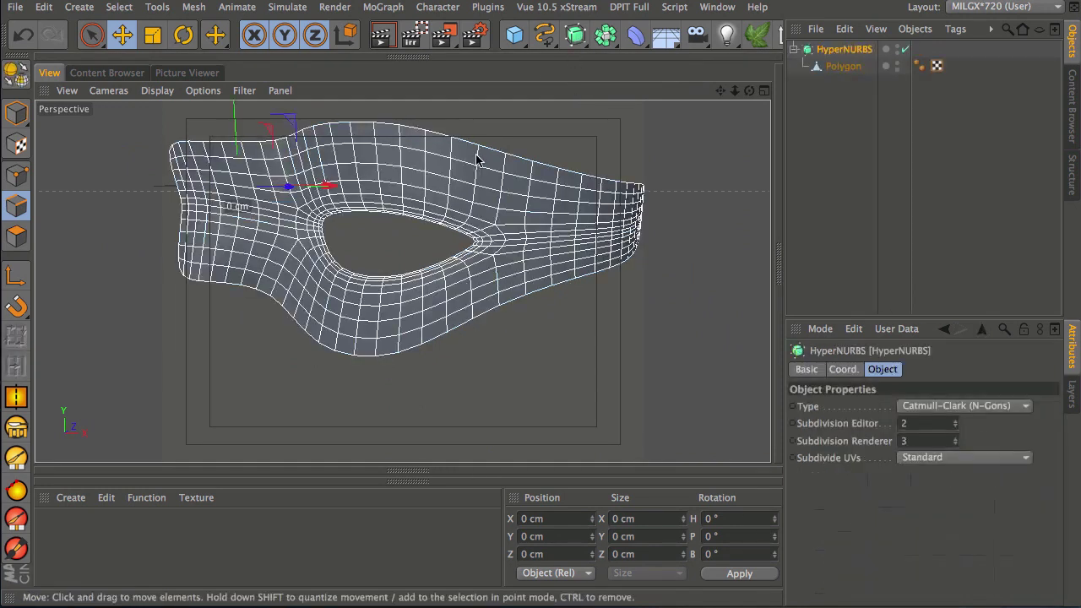
alt+drag(549, 222, 299, 257)
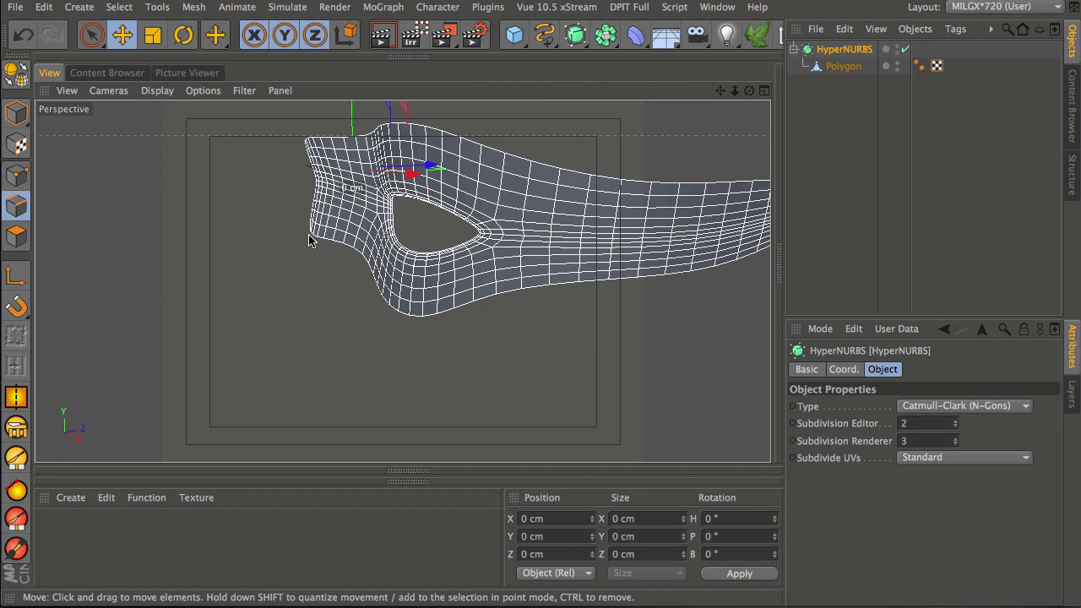
Move the bottom edge of the Polygon mesh's left end column down to about Y -171 cm, Z -91 cm
click(842, 66)
alt+drag(355, 292, 243, 297)
drag(292, 160, 283, 180)
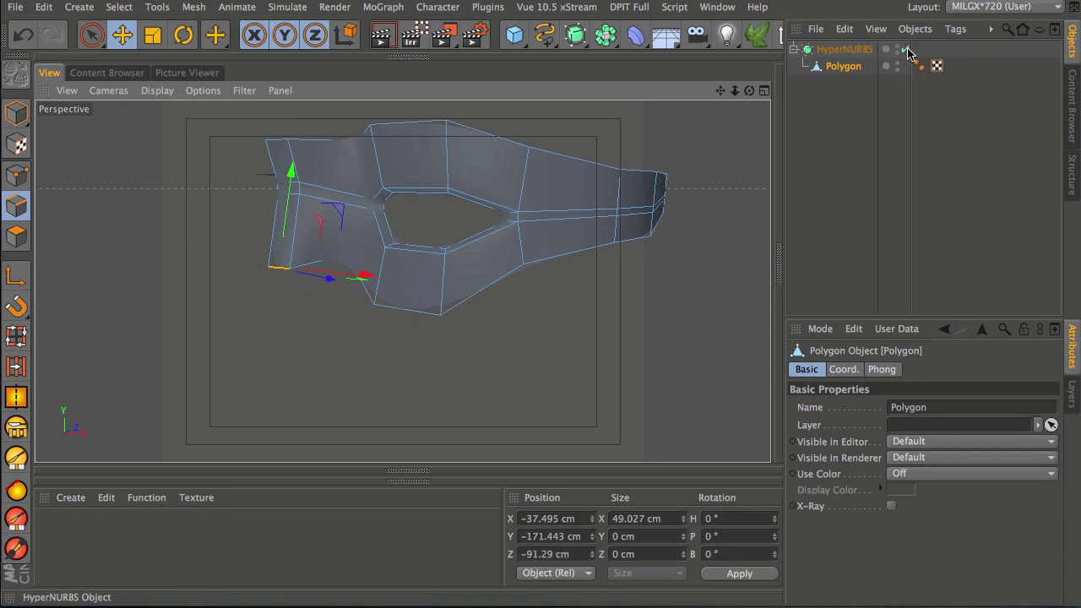
With HyperNURBS smoothing turned off, switch to point mode and lower the bottom outline point between the nose strip and the cheek
click(17, 175)
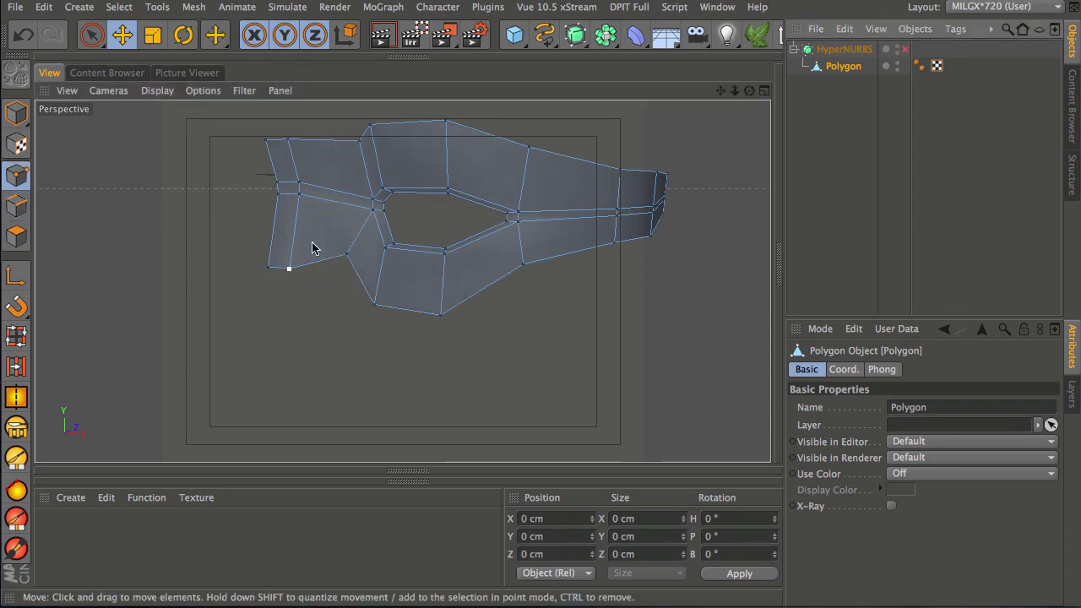
alt+drag(355, 185, 515, 233)
drag(402, 191, 399, 215)
Examine the reshaped nose area and eye opening of the mesh from several angles
alt+drag(374, 222, 379, 431)
alt+right_drag(412, 239, 524, 169)
alt+drag(318, 230, 376, 407)
alt+right_drag(511, 244, 403, 279)
alt+drag(403, 280, 447, 303)
alt+middle_drag(447, 304, 431, 316)
alt+right_drag(431, 315, 485, 232)
alt+drag(485, 231, 414, 240)
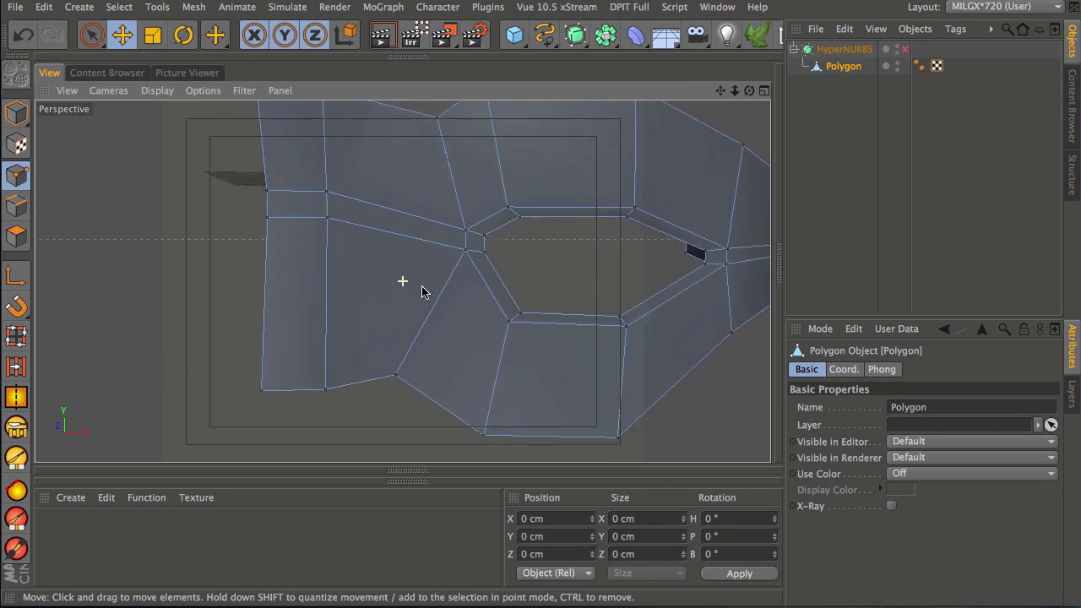
Switch to the front view and take the Polygon object out of the HyperNURBS
middle_click(364, 299)
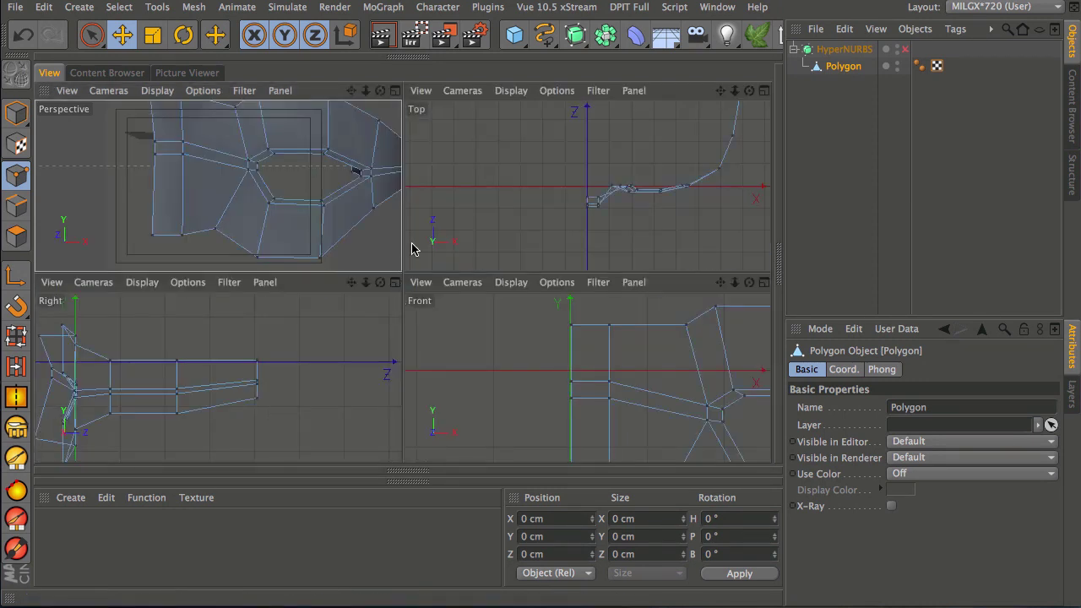
middle_click(494, 329)
alt+middle_drag(444, 295, 453, 244)
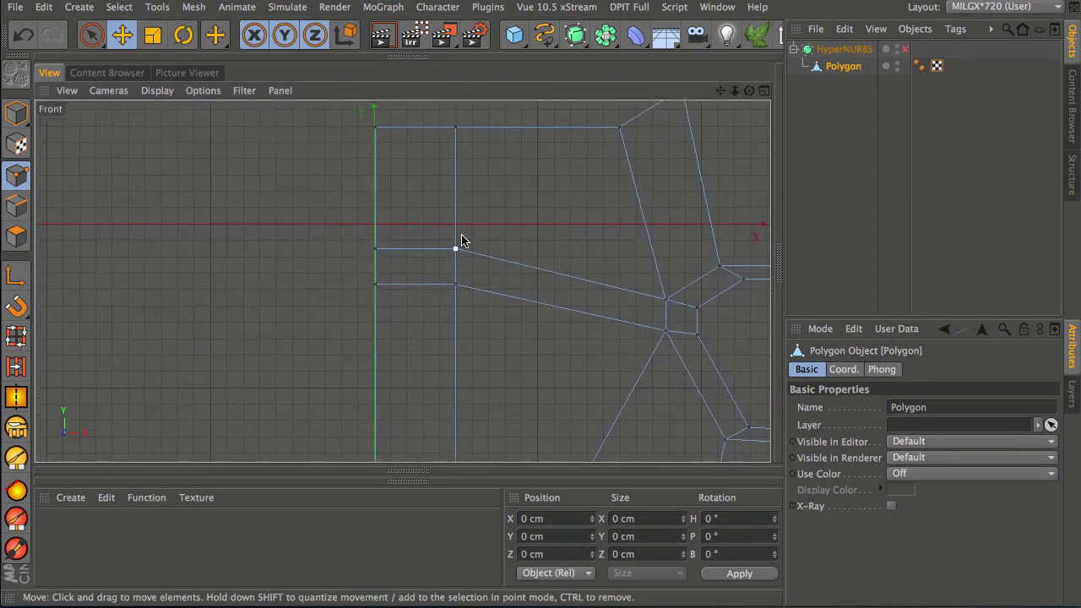
click(842, 68)
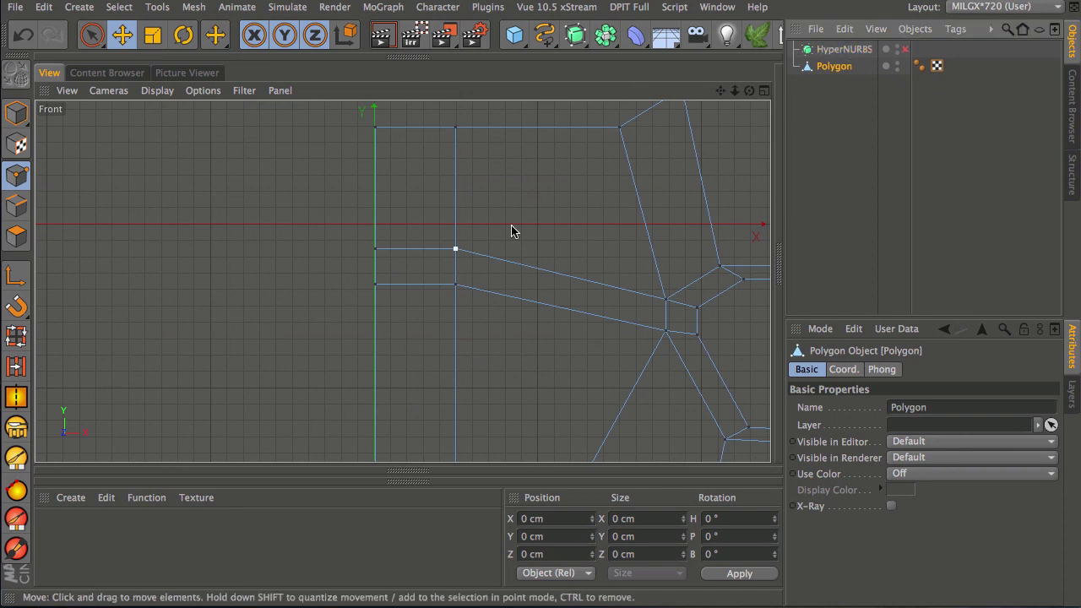
alt+right_drag(470, 245, 424, 299)
alt+middle_drag(424, 300, 417, 281)
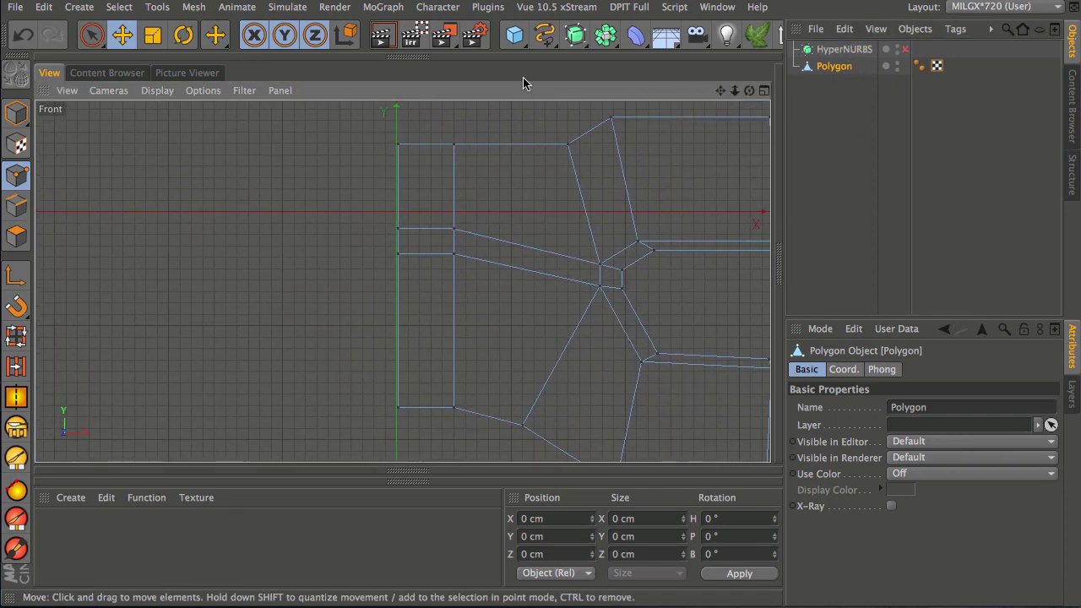
In edge mode, select the vertical edges along the mesh's left border and set their X size to 0 cm
click(27, 200)
click(27, 202)
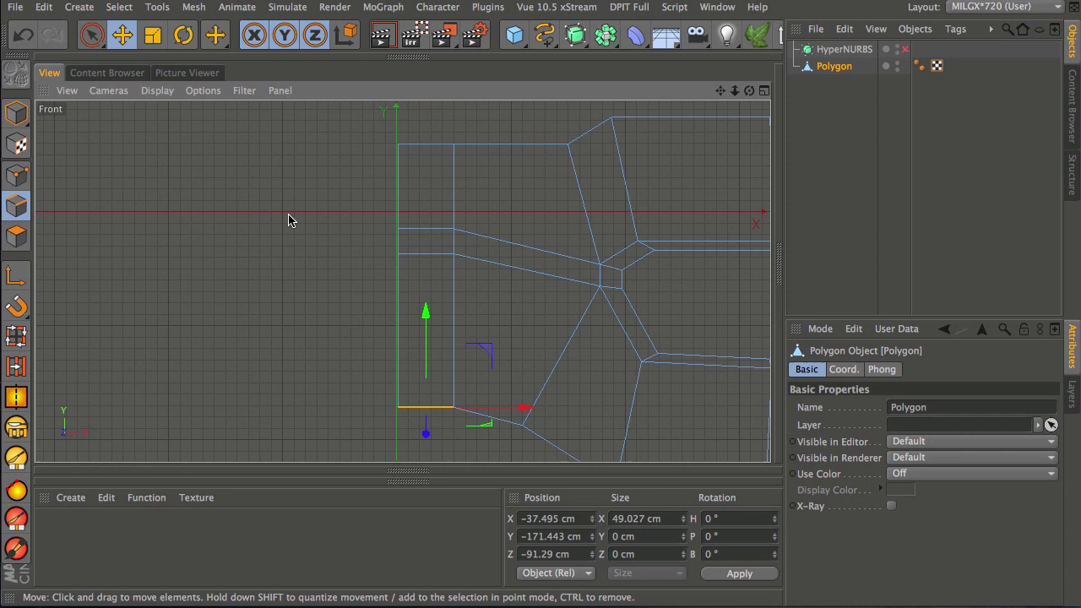
click(369, 193)
key(space)
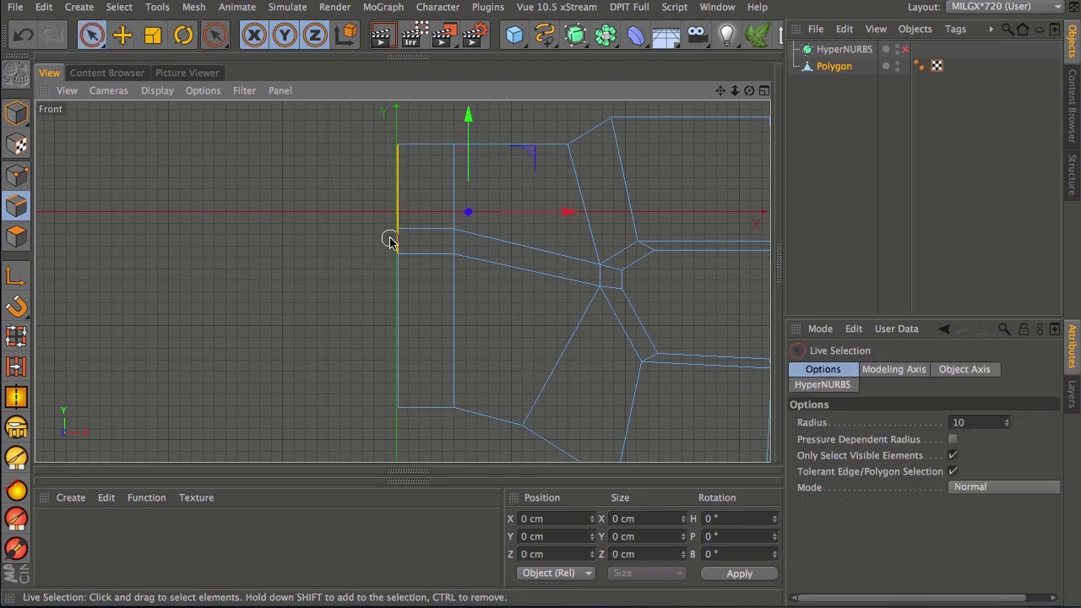
click(390, 291)
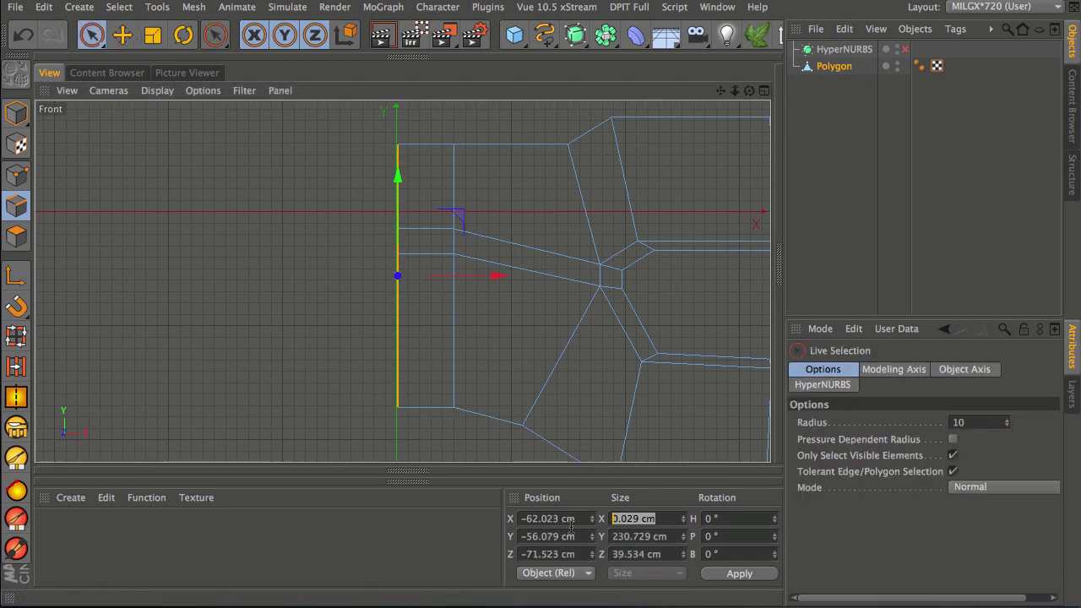
click(624, 519)
text(0)
key(Return)
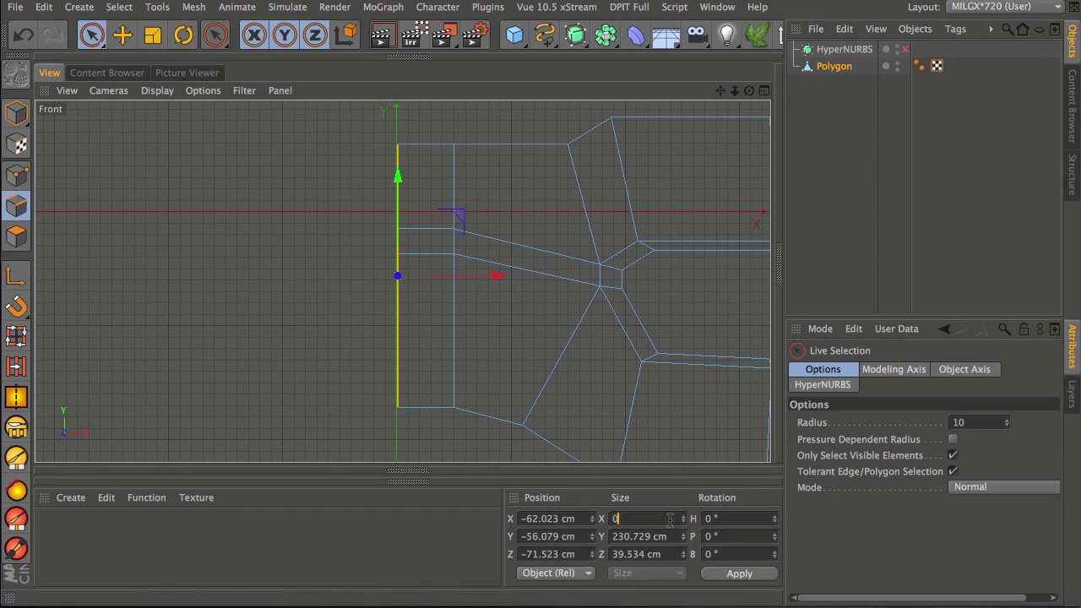
Select the four points of the mesh's left border and move them along X onto the vertical axis
click(17, 175)
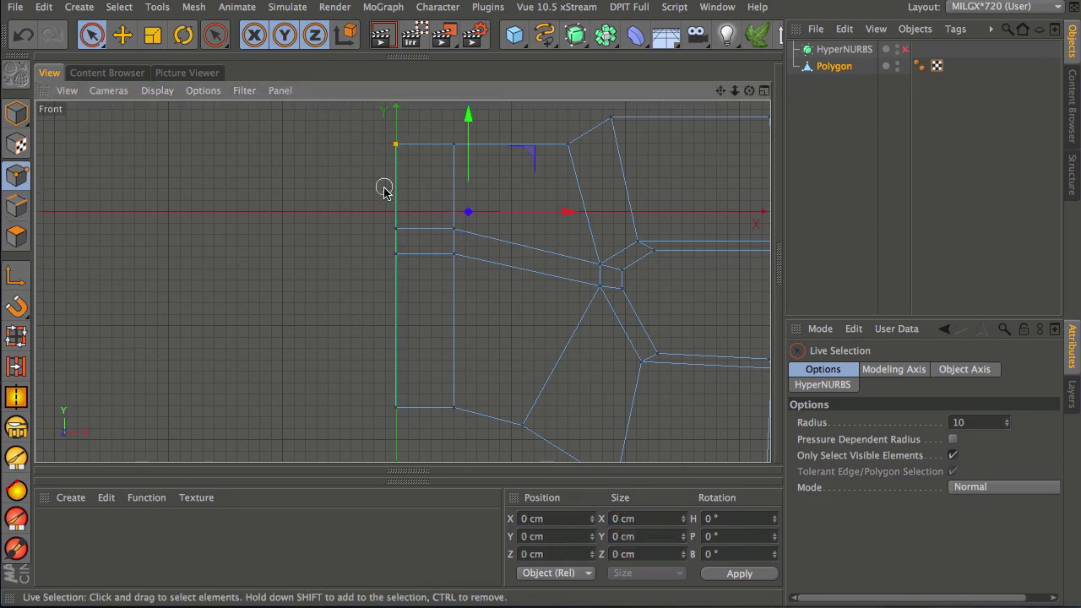
drag(393, 431, 392, 432)
key(s)
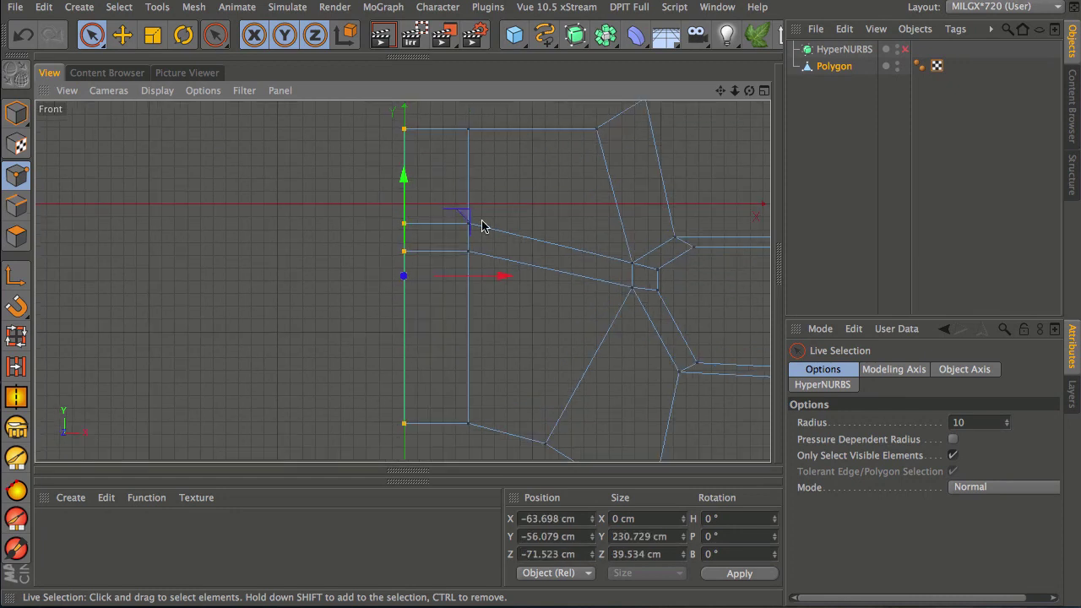
alt+middle_drag(412, 206, 400, 324)
alt+right_drag(428, 374, 517, 311)
alt+middle_drag(443, 447, 434, 257)
scroll(427, 263, up, 3)
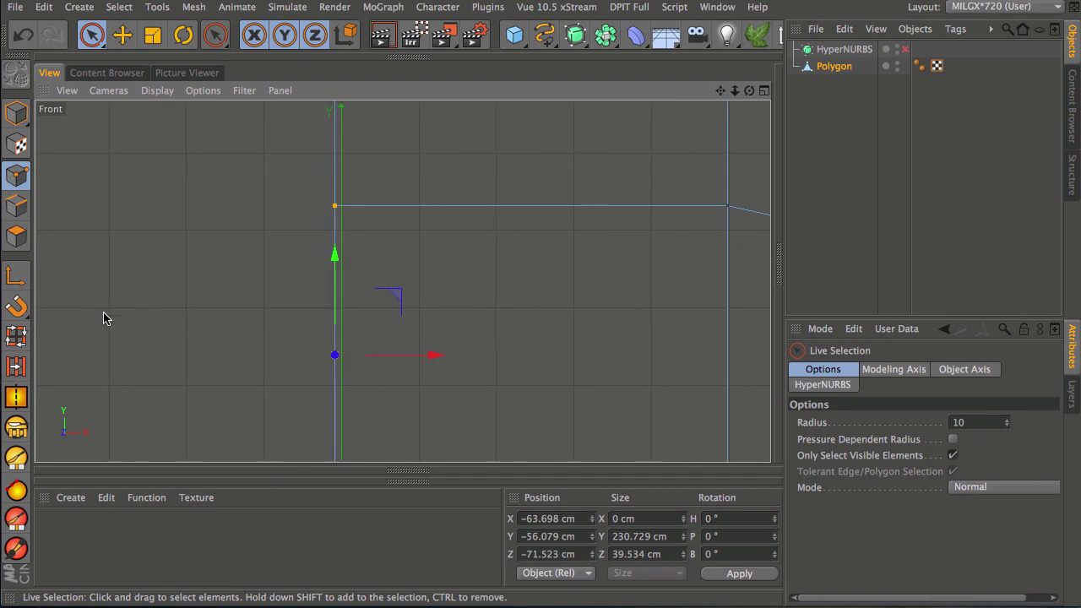
drag(18, 312, 126, 318)
drag(436, 358, 440, 358)
Clear the selection of the left border points
scroll(525, 258, down, 2)
scroll(518, 235, down, 3)
alt+middle_drag(499, 251, 425, 254)
alt+right_drag(485, 239, 393, 287)
alt+middle_drag(512, 199, 454, 254)
alt+middle_drag(640, 241, 570, 237)
click(639, 175)
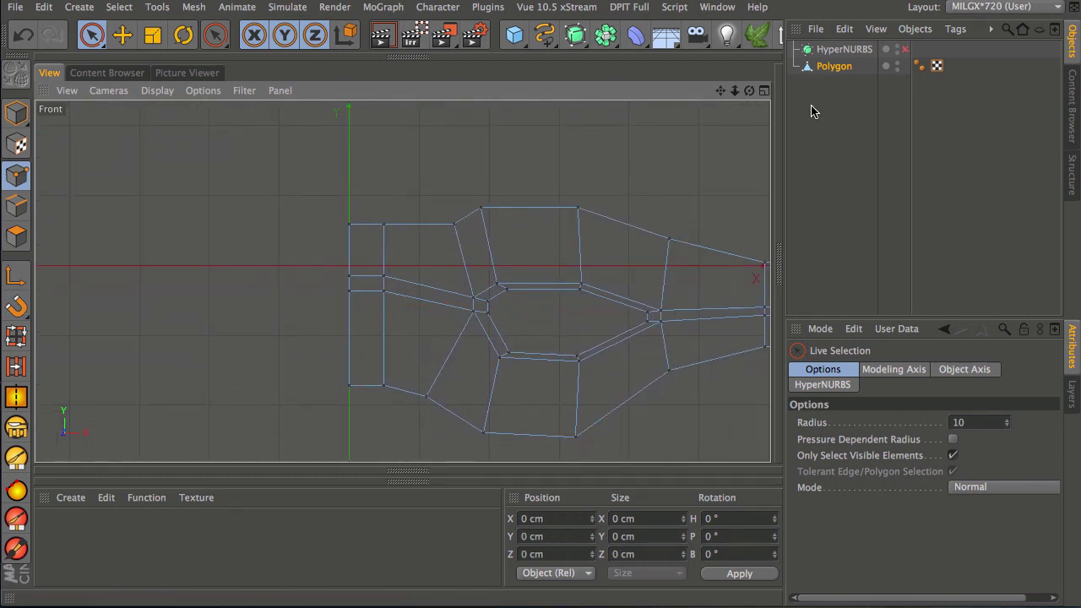
Add a Symmetry object and put the Polygon mesh inside it to mirror the mask half across the ZY plane
click(606, 44)
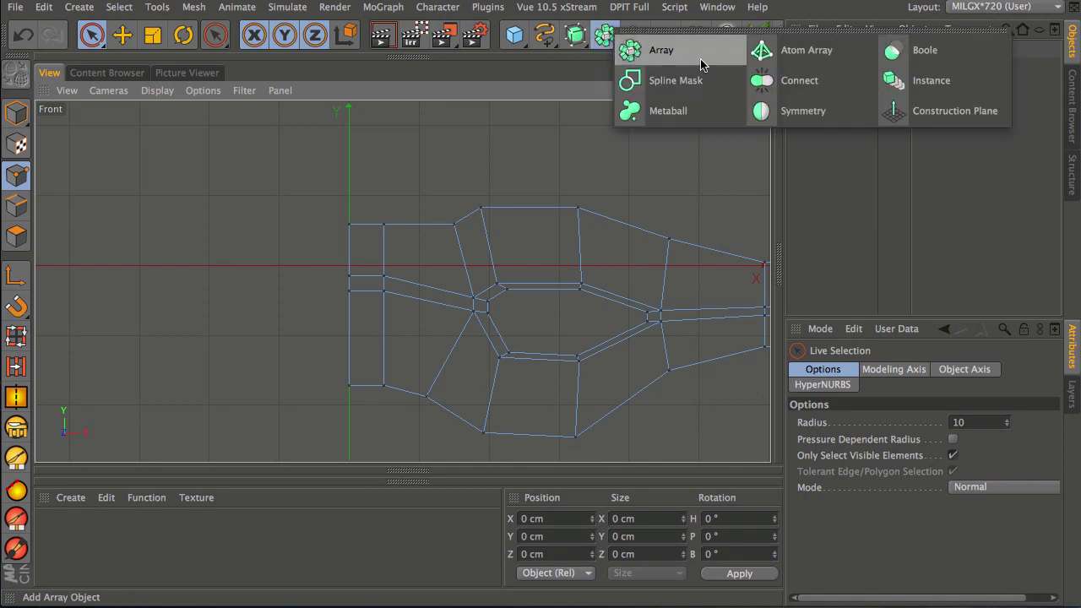
click(792, 118)
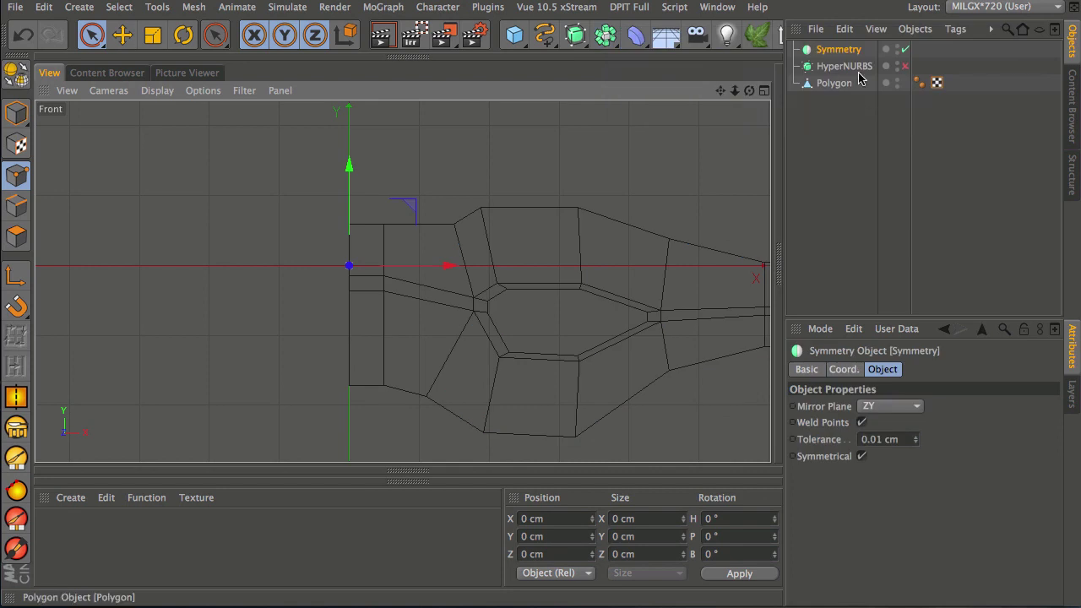
click(831, 85)
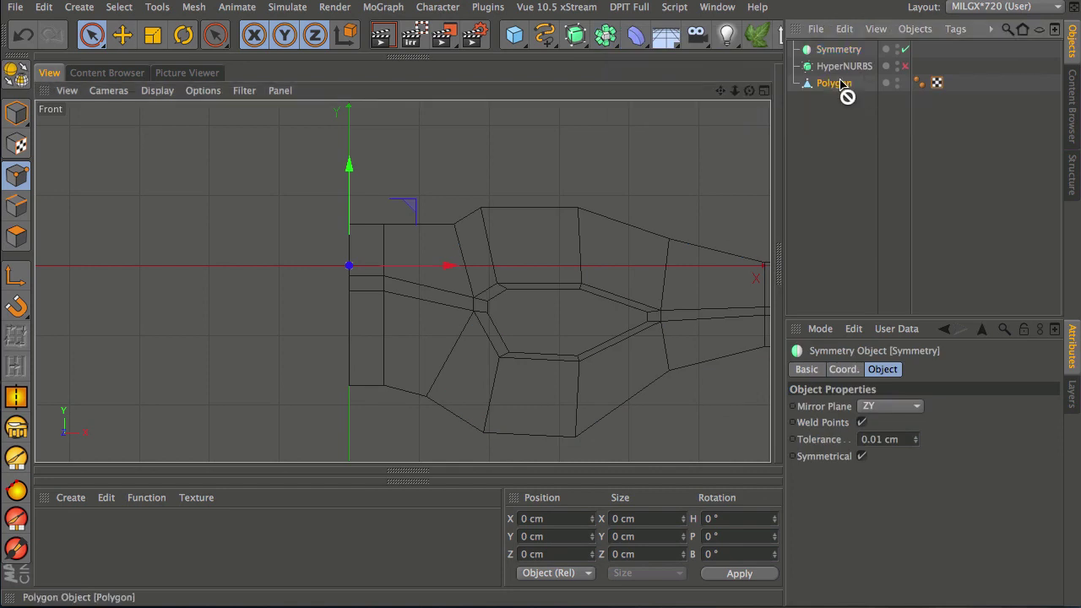
drag(834, 53, 835, 54)
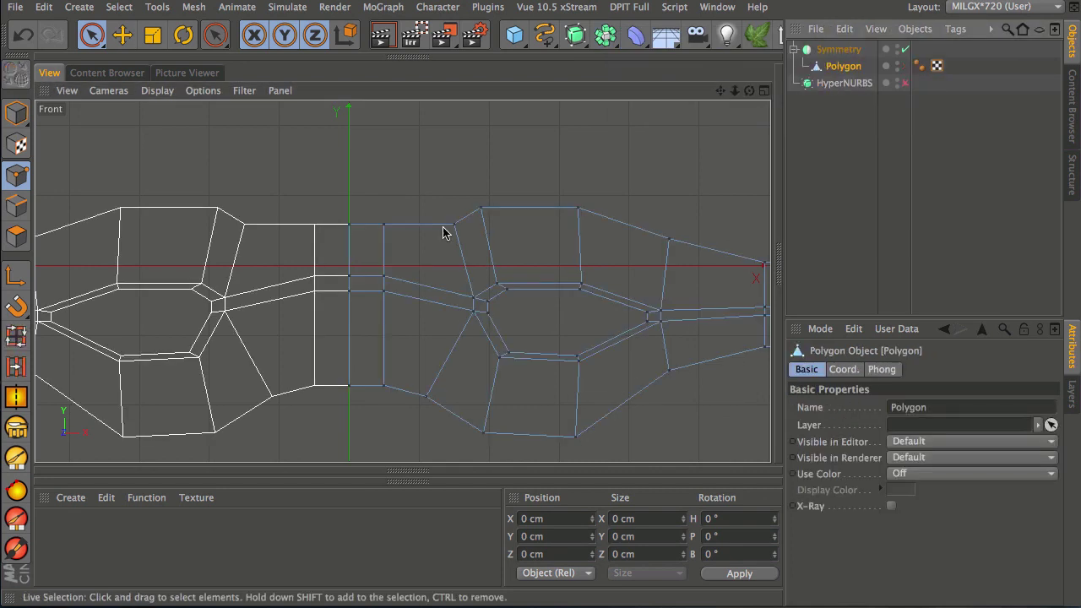
In perspective, select all mesh points outside the central nose strip, including hidden ones, and move them along X to about 293 cm
middle_click(428, 283)
middle_click(386, 239)
click(810, 148)
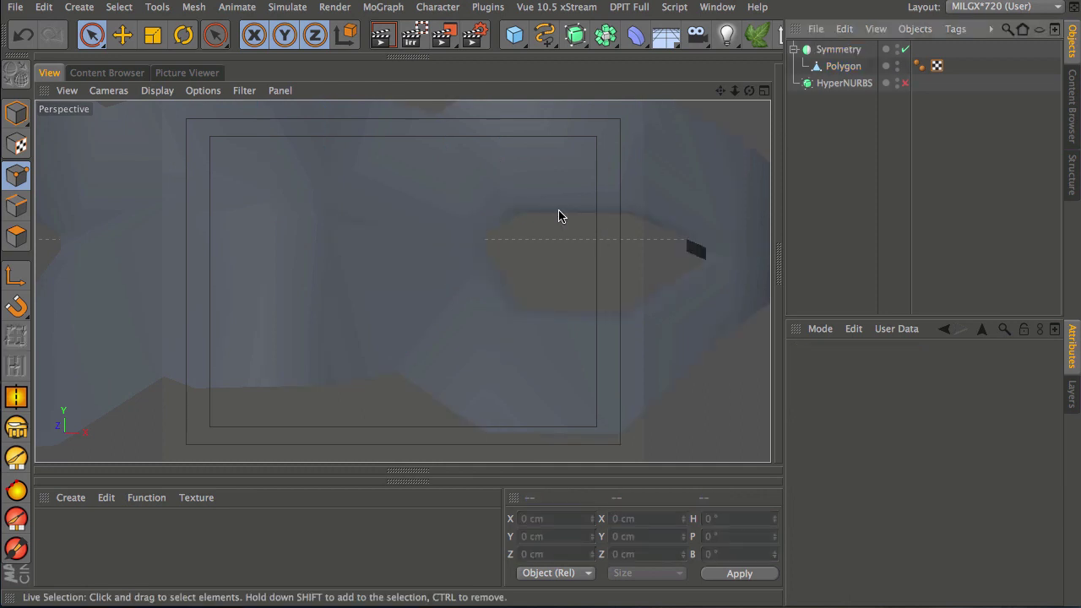
alt+right_drag(554, 210, 480, 268)
alt+drag(503, 296, 409, 250)
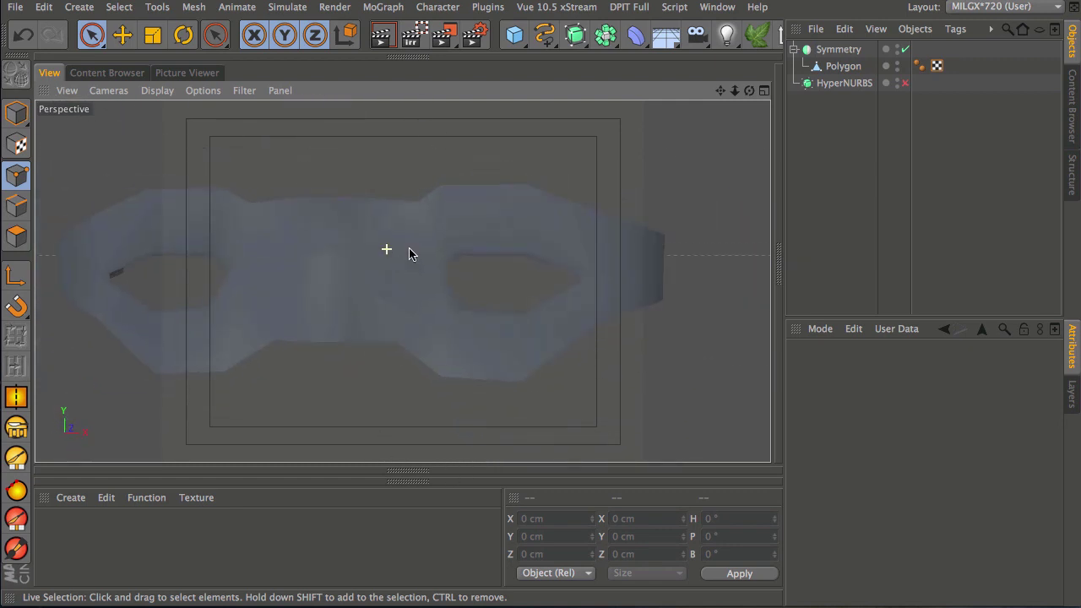
click(845, 66)
drag(92, 34, 173, 79)
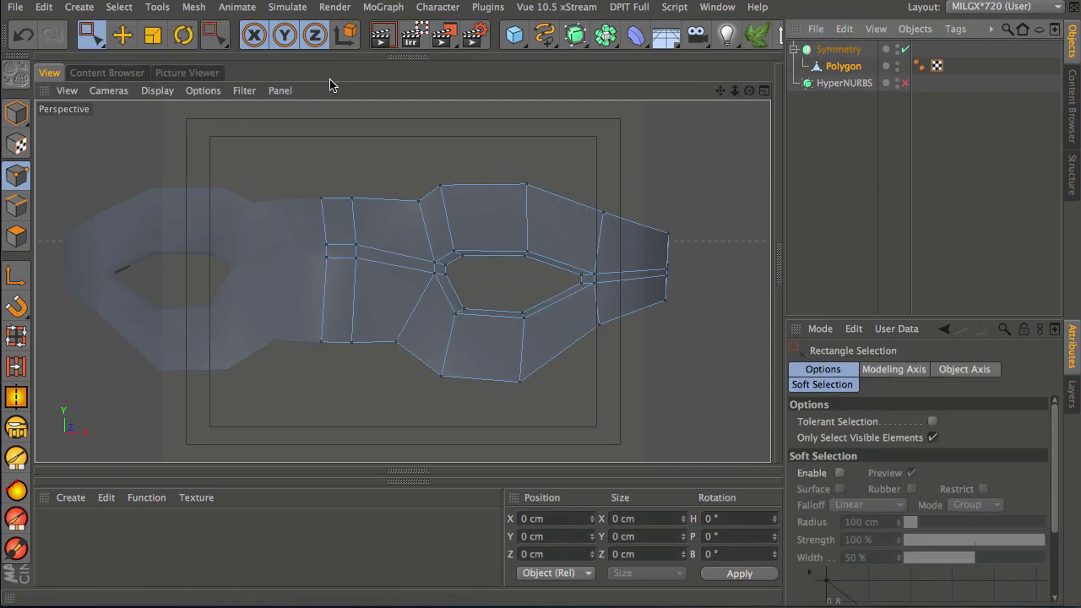
click(932, 438)
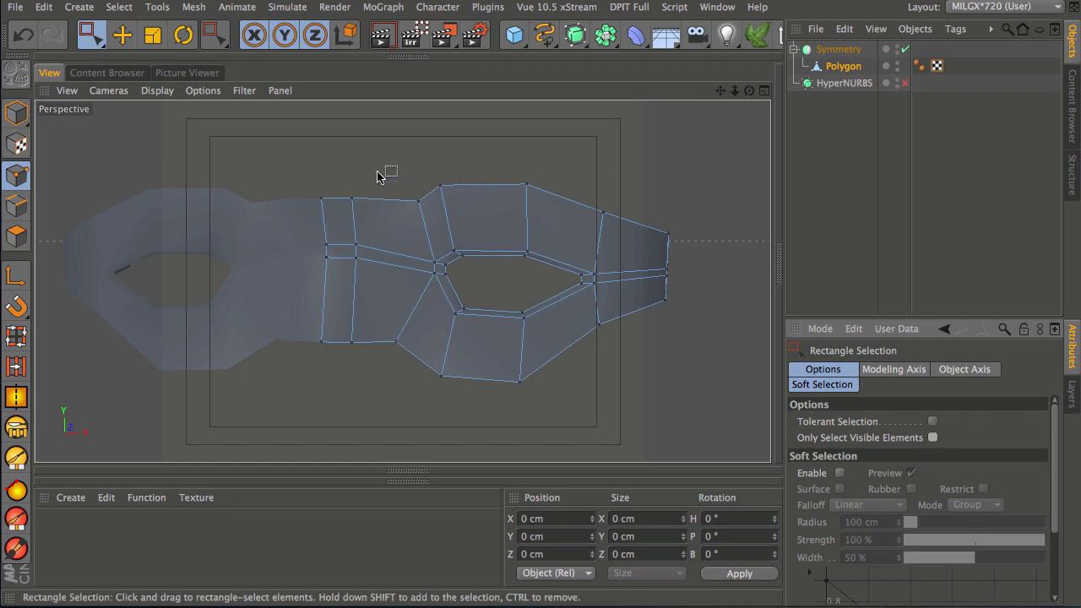
drag(374, 152, 734, 422)
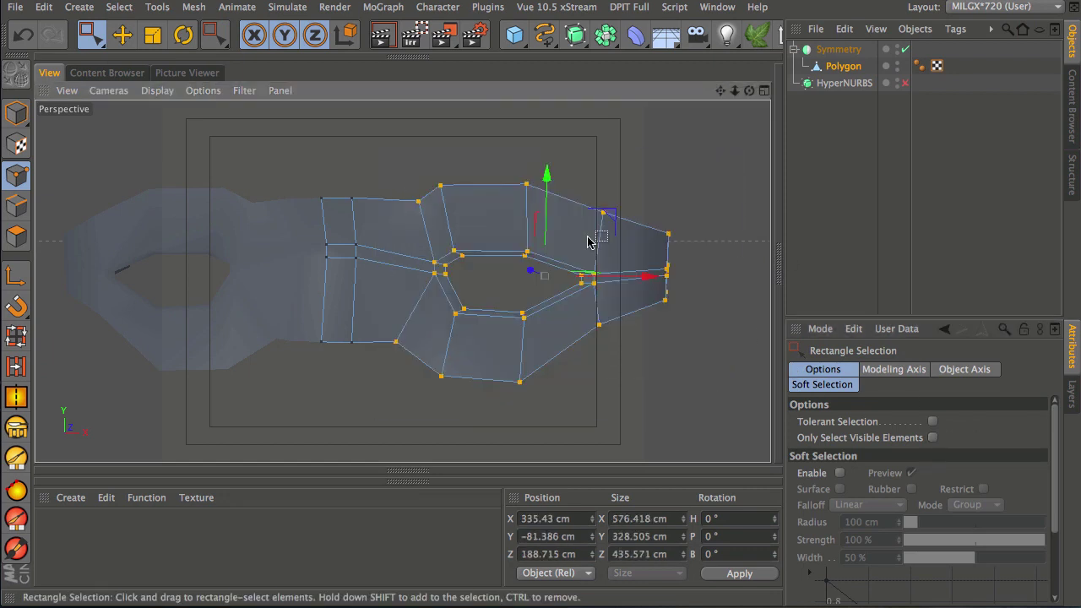
drag(644, 278, 626, 281)
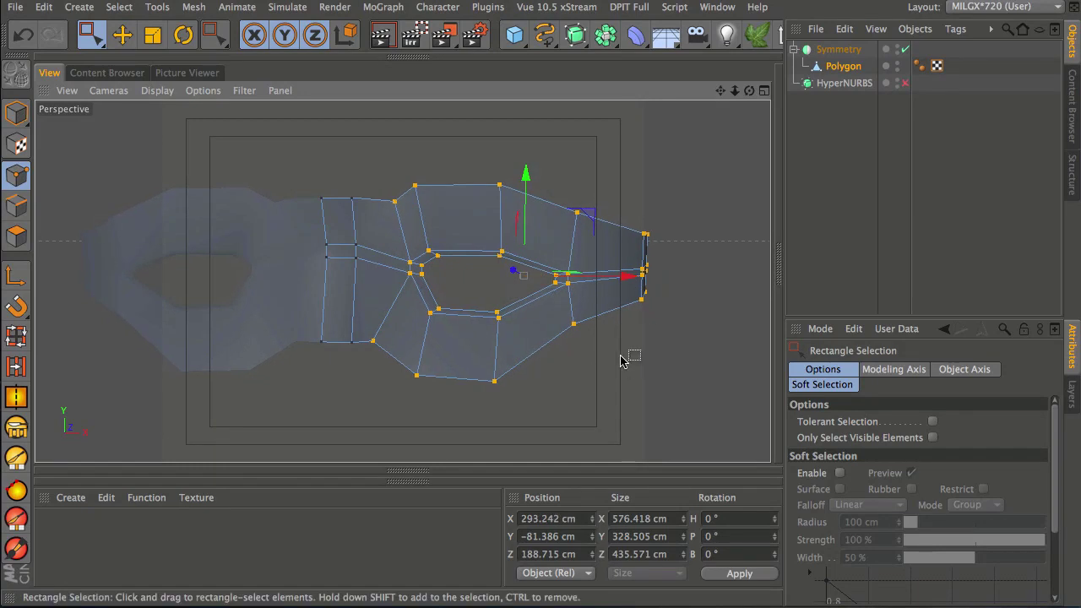
Select the nose strip's points and, using the world coordinate system, move them forward along Z to about -106 cm
alt+drag(564, 326, 616, 379)
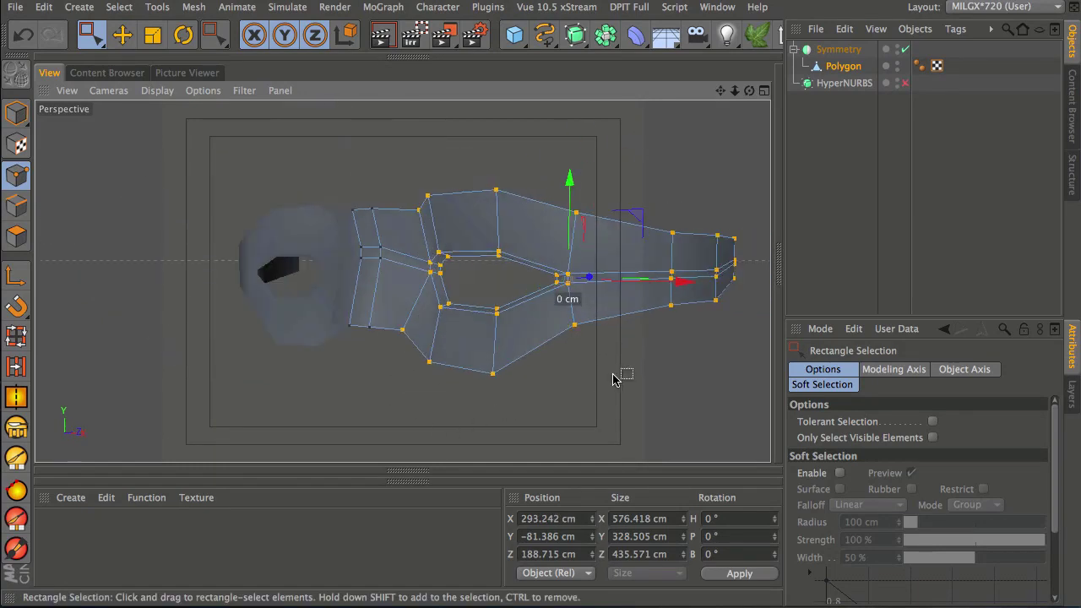
click(496, 236)
drag(91, 34, 165, 48)
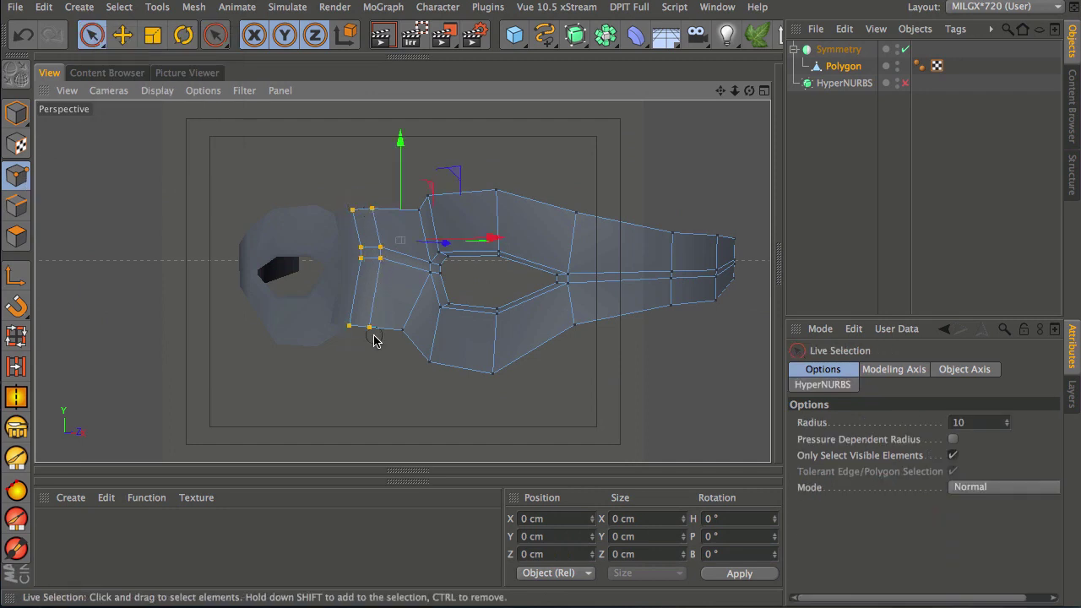
alt+drag(471, 283, 343, 94)
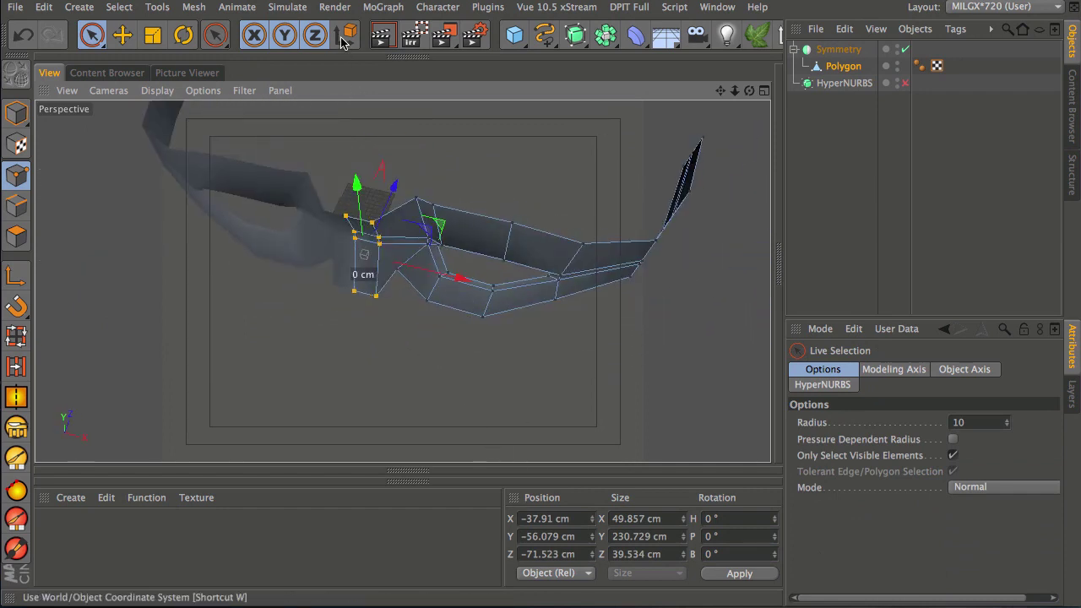
alt+right_drag(386, 263, 448, 227)
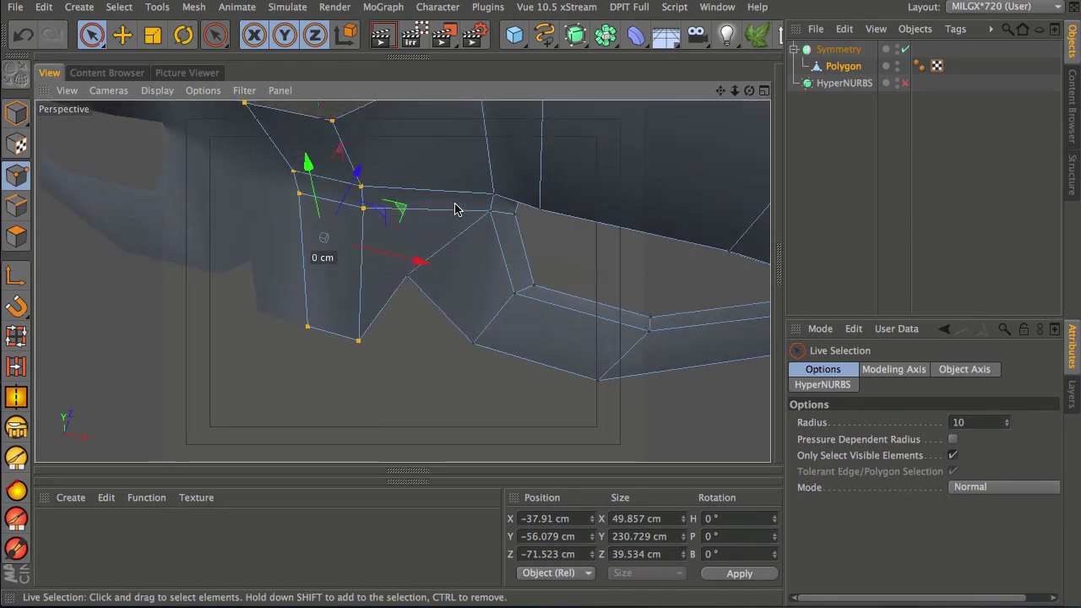
alt+drag(402, 281, 459, 332)
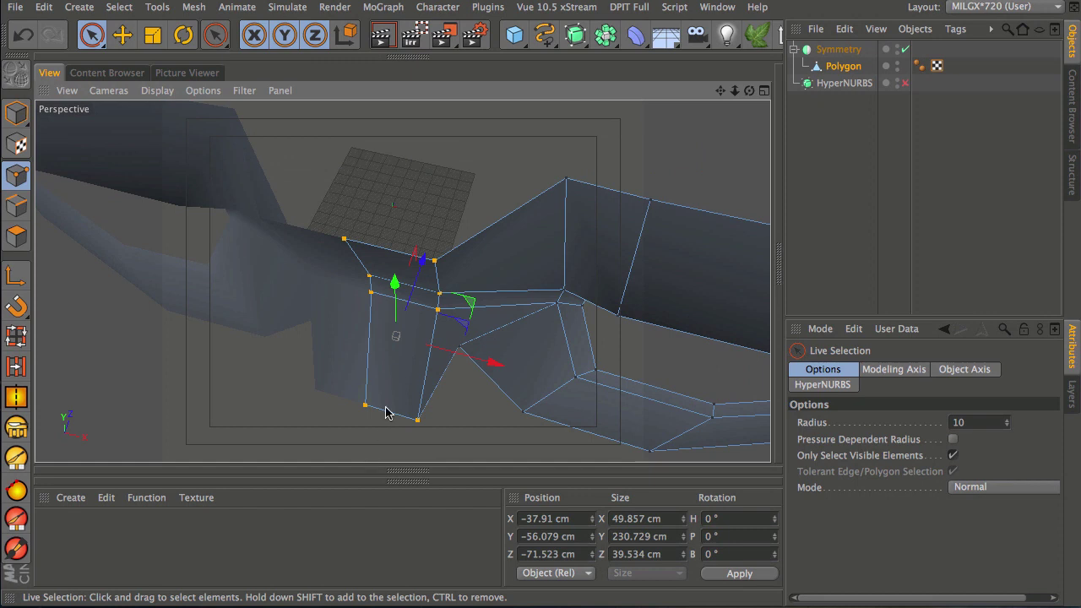
mouse_move(469, 332)
mouse_down()
mouse_move(482, 341)
mouse_move(450, 323)
mouse_up()
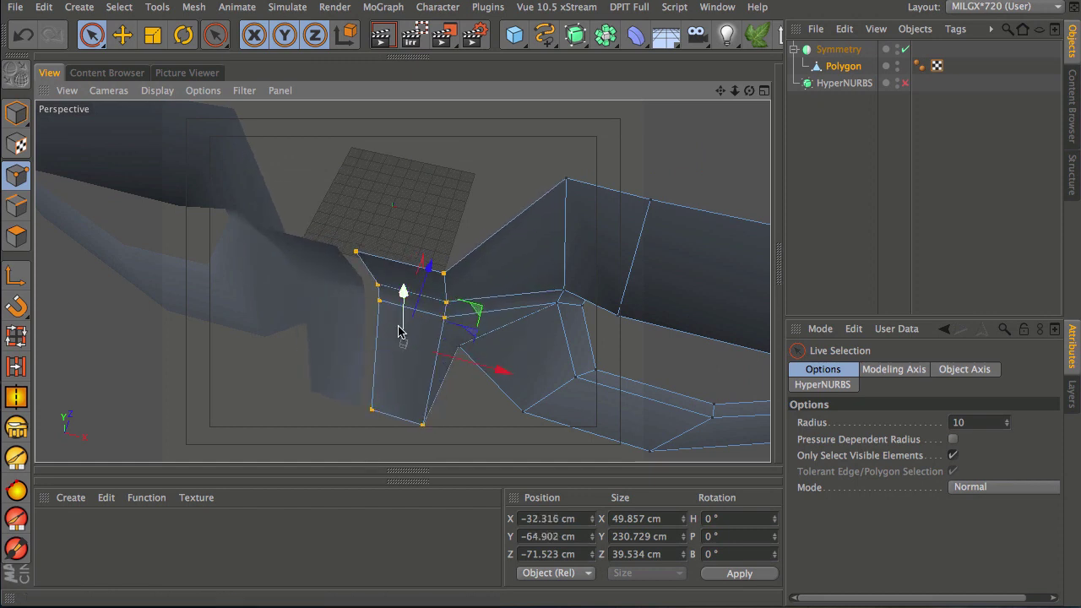
key(ctrl+z)
click(344, 34)
drag(424, 262, 447, 262)
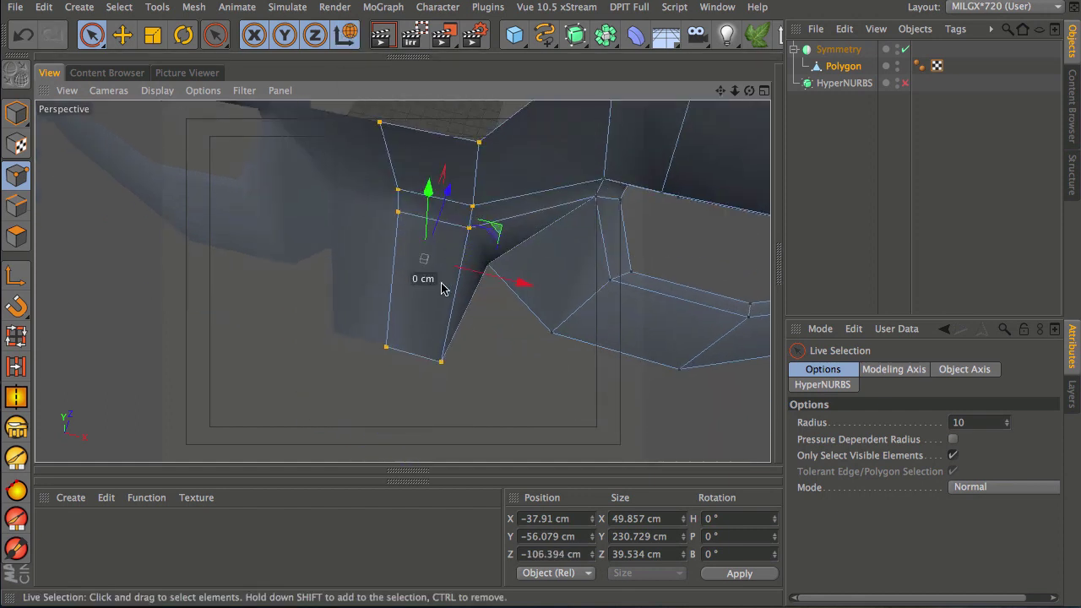
In the front view, move the inner brow point up and inward, and raise the lower strap point about 12 cm
alt+drag(406, 362, 400, 198)
alt+middle_drag(414, 265, 384, 318)
alt+drag(397, 346, 501, 309)
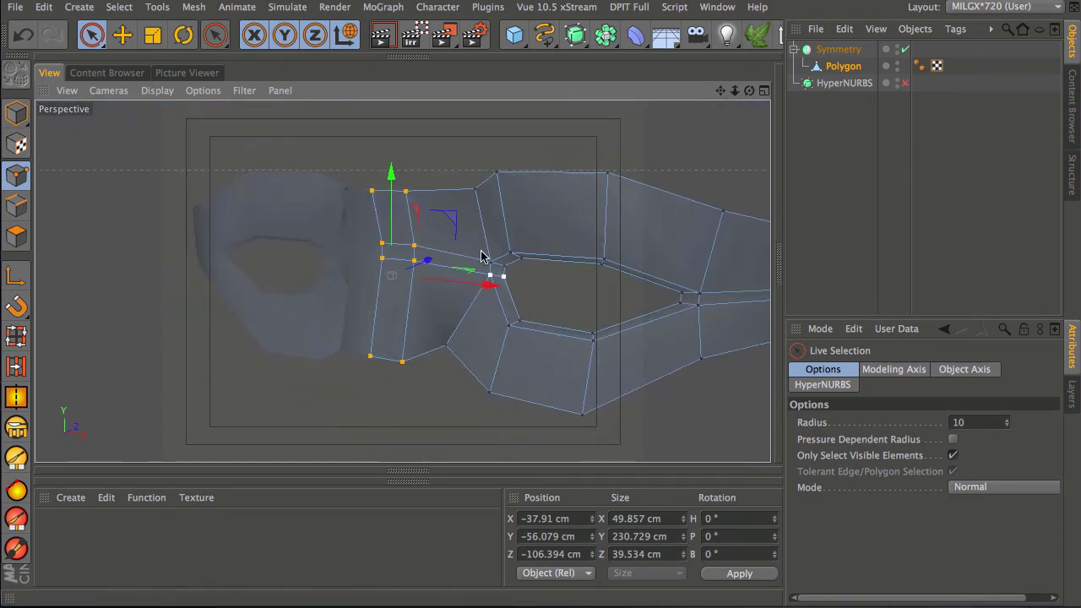
click(475, 188)
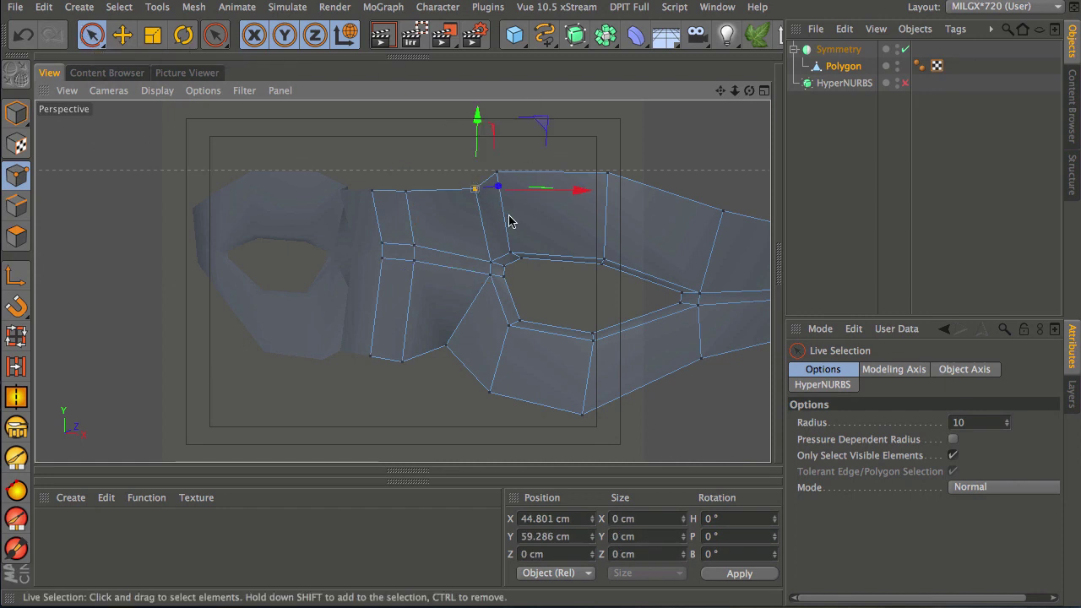
middle_click(470, 280)
middle_click(529, 301)
drag(482, 168, 470, 163)
alt+middle_drag(516, 306, 365, 270)
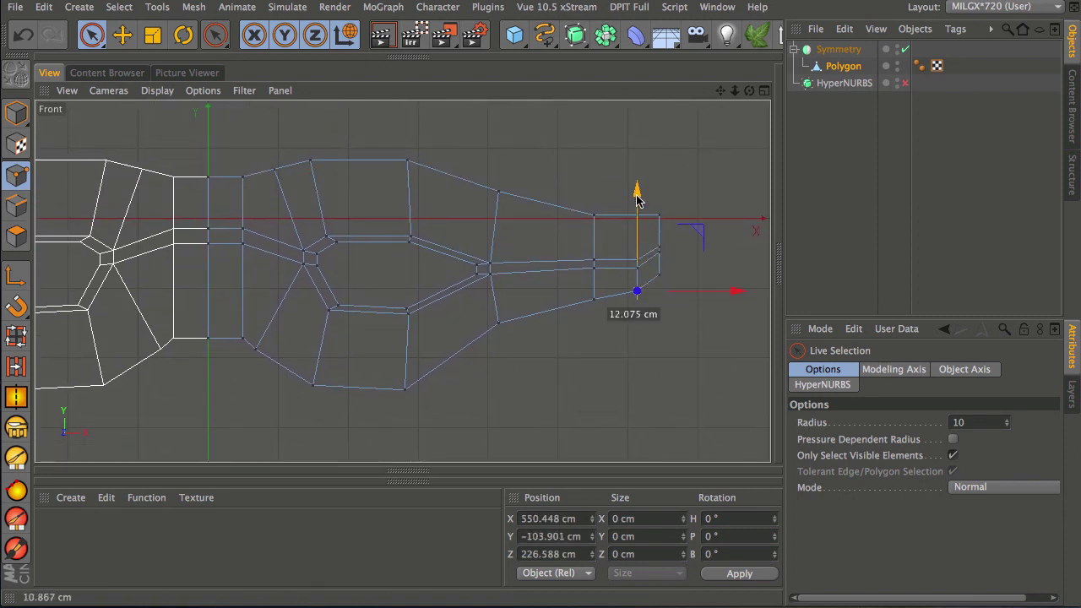
Back in the perspective view, nest the Symmetry object inside the HyperNURBS and enable the smoothing
middle_click(488, 287)
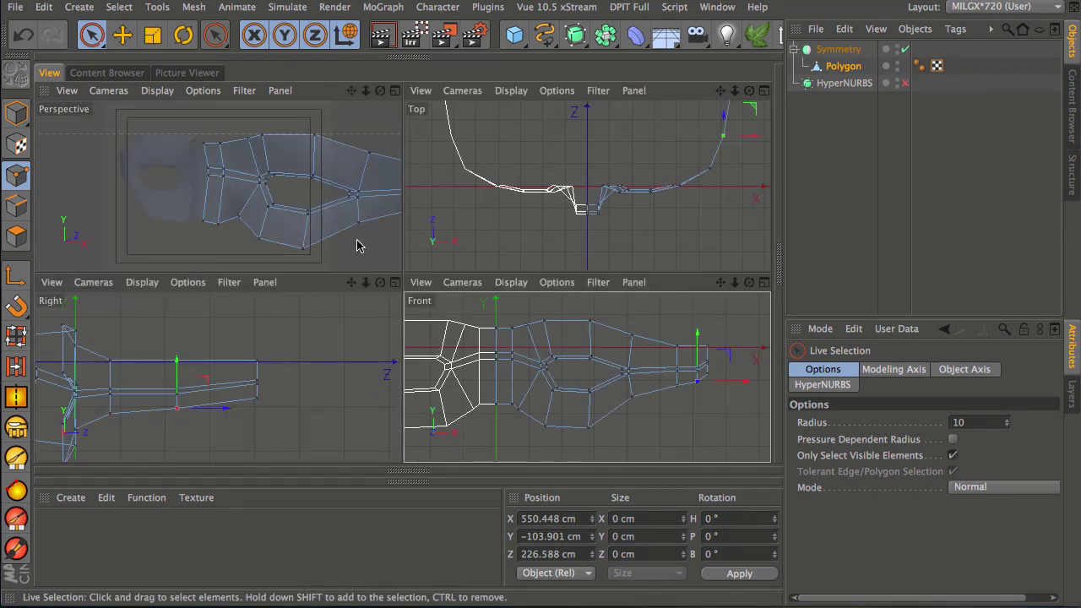
middle_click(386, 248)
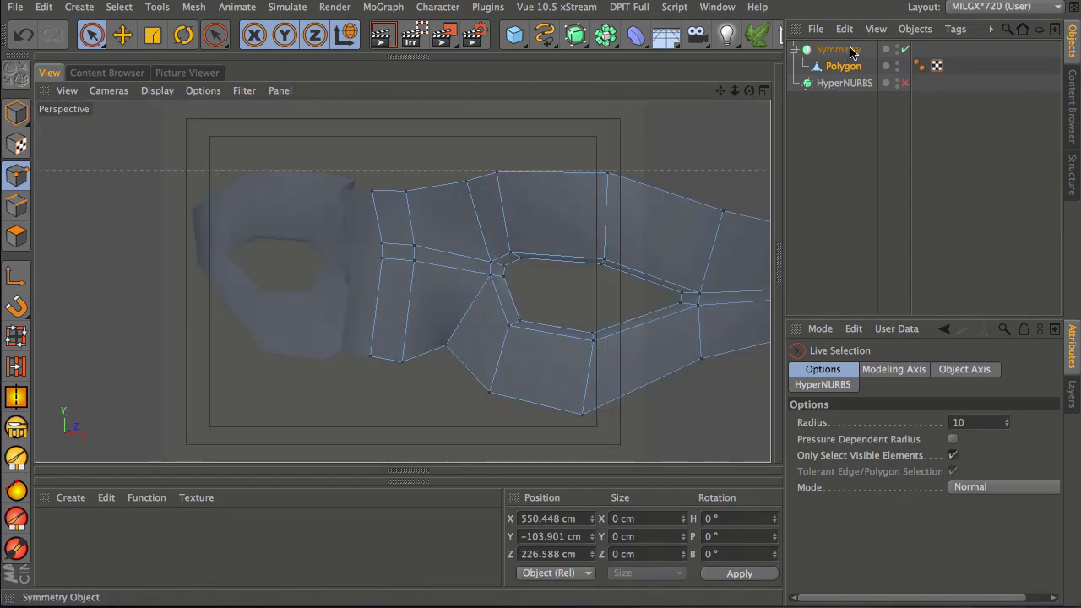
mouse_move(847, 53)
mouse_down()
mouse_move(856, 56)
mouse_move(848, 76)
mouse_up()
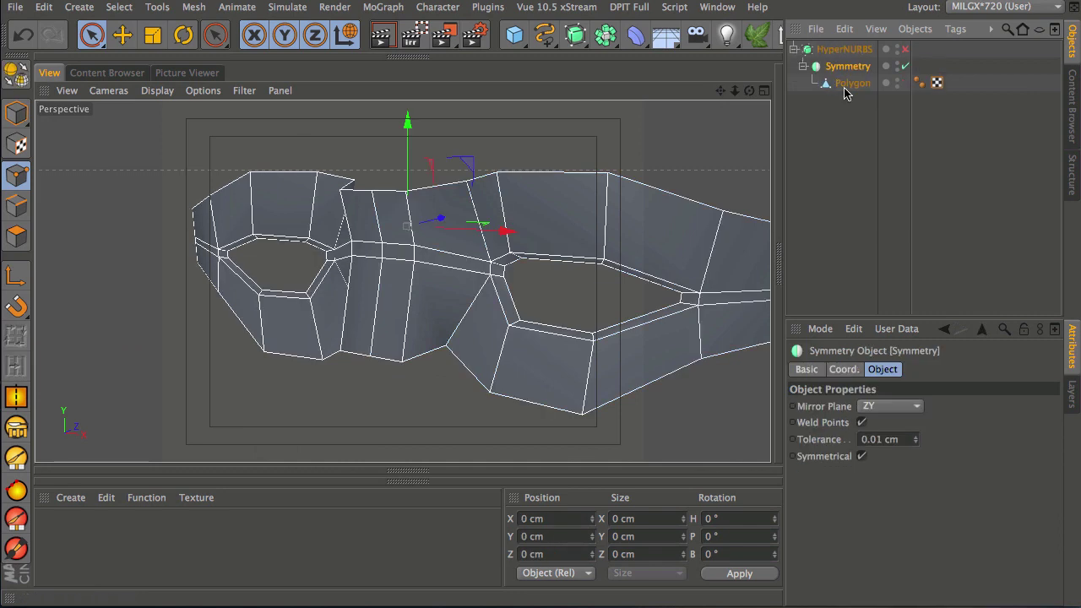
alt+right_drag(499, 289, 429, 329)
mouse_move(471, 280)
alt+mouse_down()
mouse_move(484, 304)
mouse_move(420, 454)
mouse_move(362, 166)
mouse_move(515, 150)
mouse_move(436, 268)
mouse_move(473, 253)
alt+mouse_up()
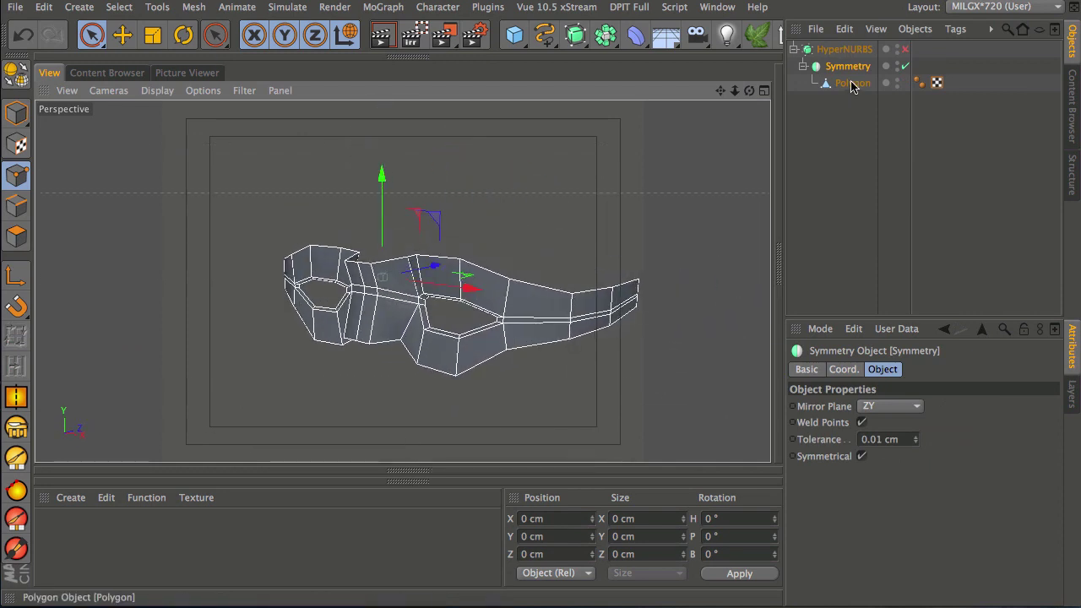
click(903, 49)
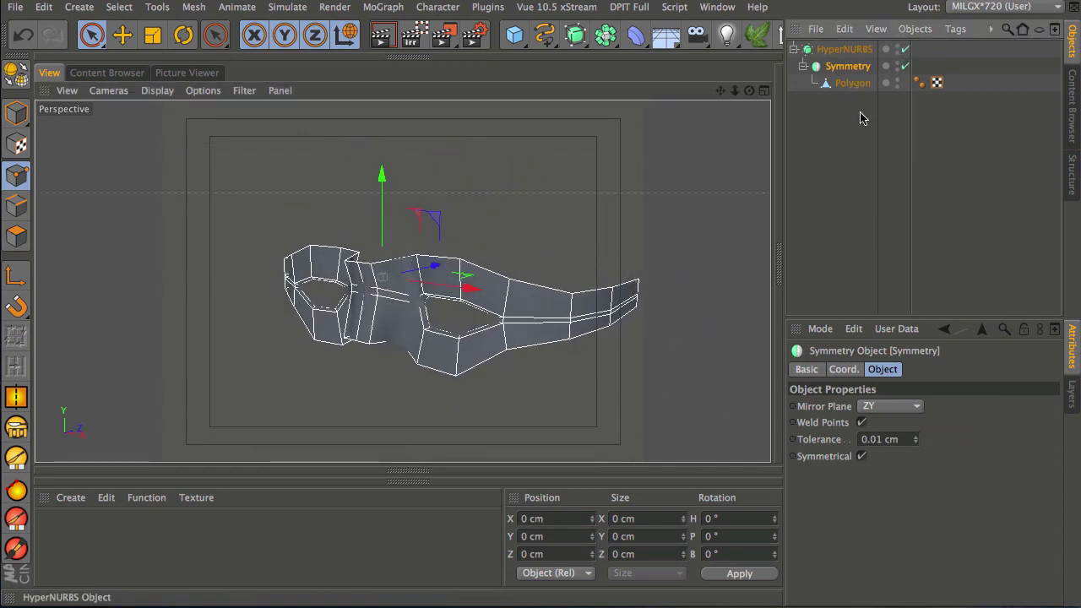
Select the Polygon's two points beside the inner eye corner and move them along X to about 29 cm
scroll(487, 268, up, 5)
alt+drag(487, 268, 513, 341)
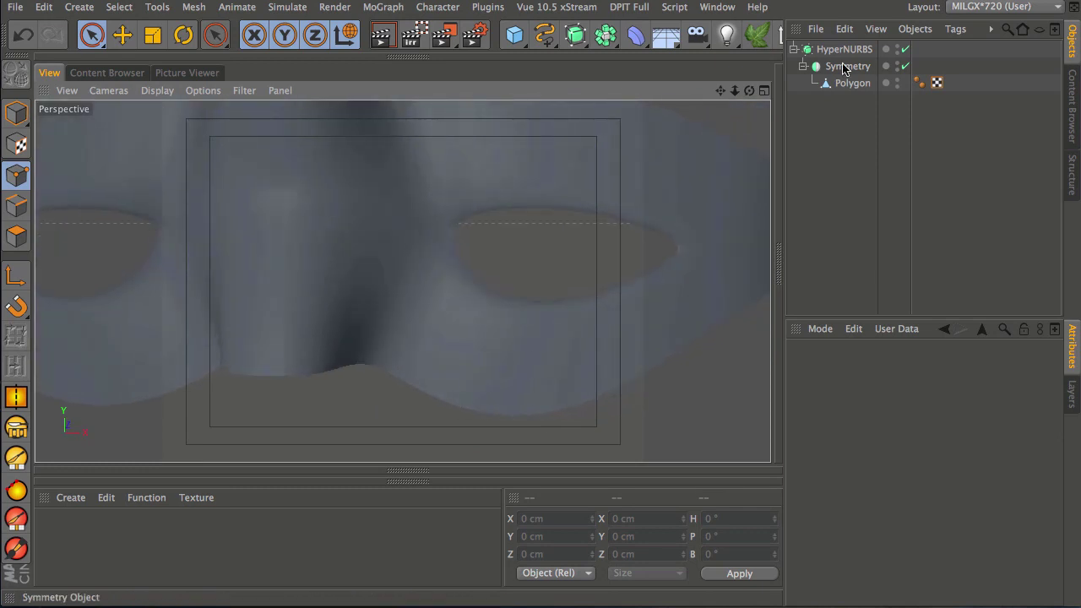
click(374, 214)
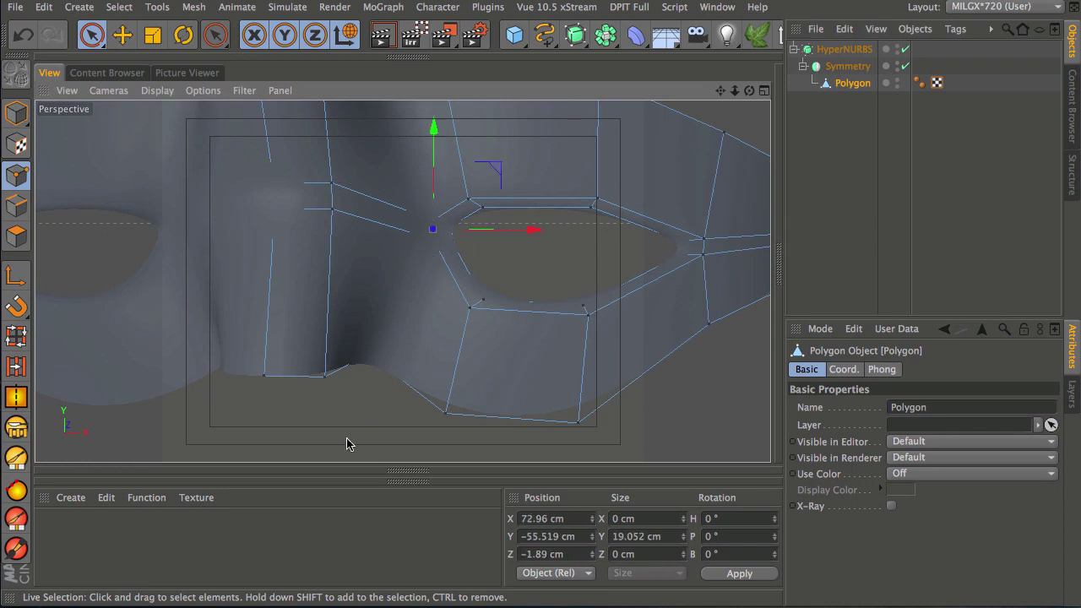
drag(531, 230, 478, 231)
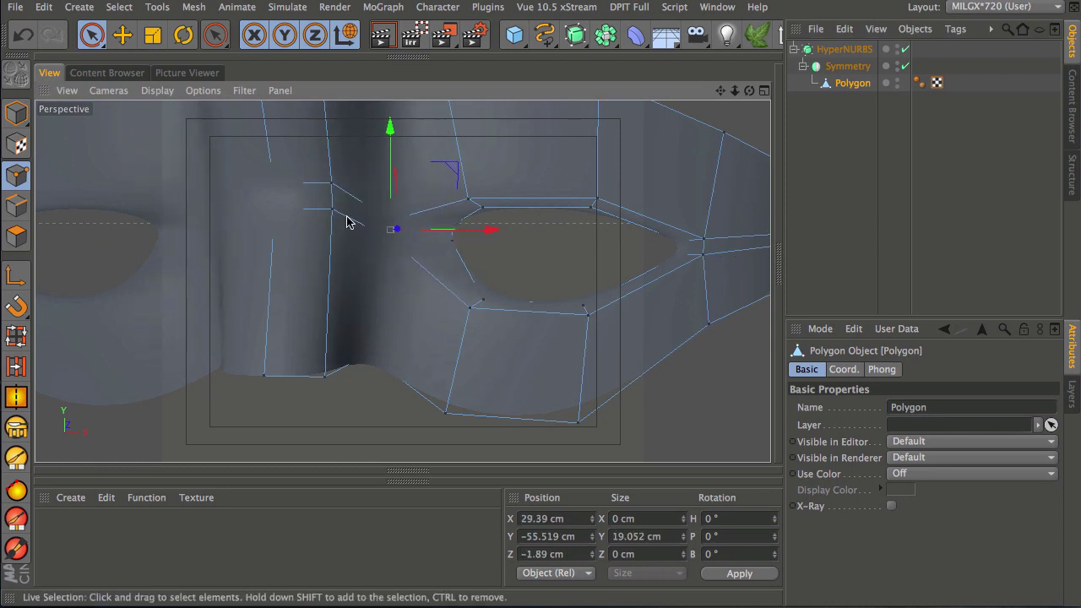
Move the point beside the nose's lower edge inward along X, and the nose strip's two middle side points to about -35 cm
click(321, 387)
drag(480, 367, 458, 364)
click(329, 200)
drag(429, 200, 394, 205)
Switch to edge mode and turn off the HyperNURBS smoothing
alt+right_drag(401, 280, 372, 296)
alt+right_drag(432, 236, 371, 279)
alt+drag(430, 255, 330, 230)
alt+middle_drag(433, 225, 413, 275)
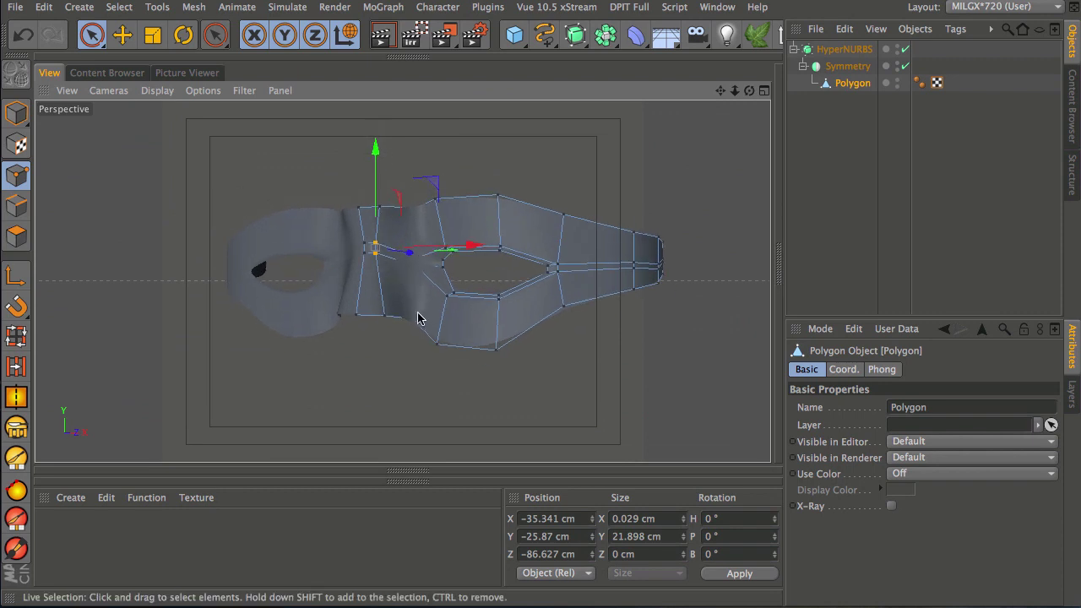
click(16, 205)
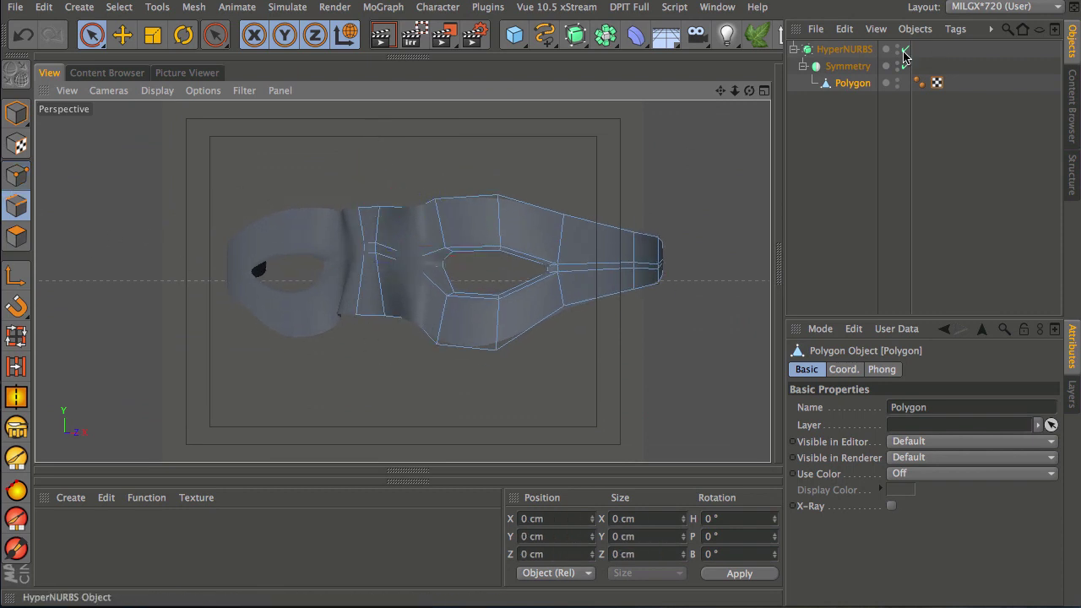
key(q)
Select the nose's lower border edges and move them down to Y about -233 cm and forward to Z about -112 cm
click(371, 321)
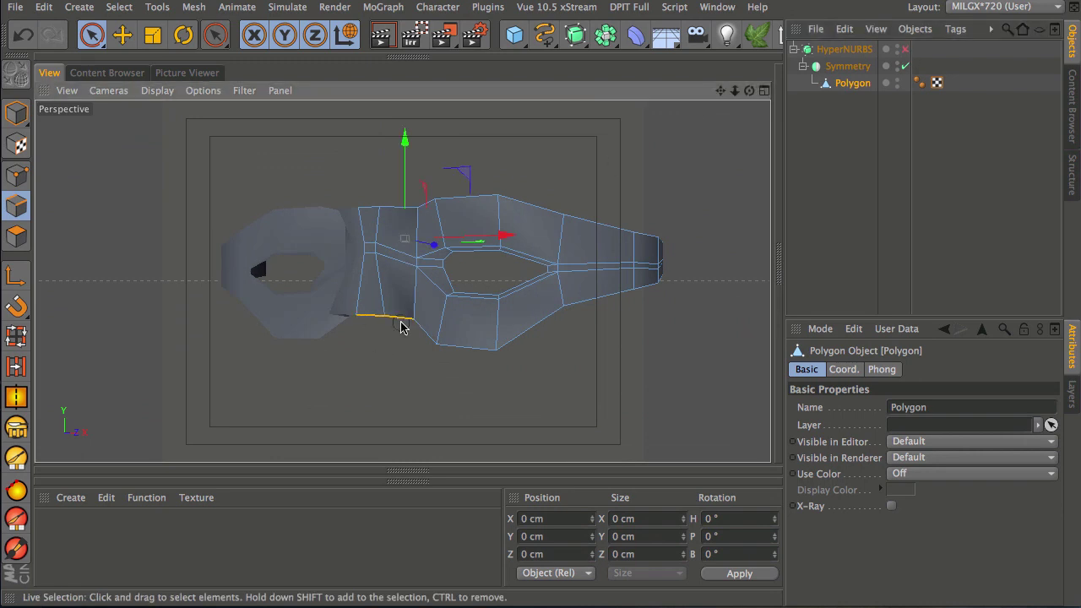
click(397, 320)
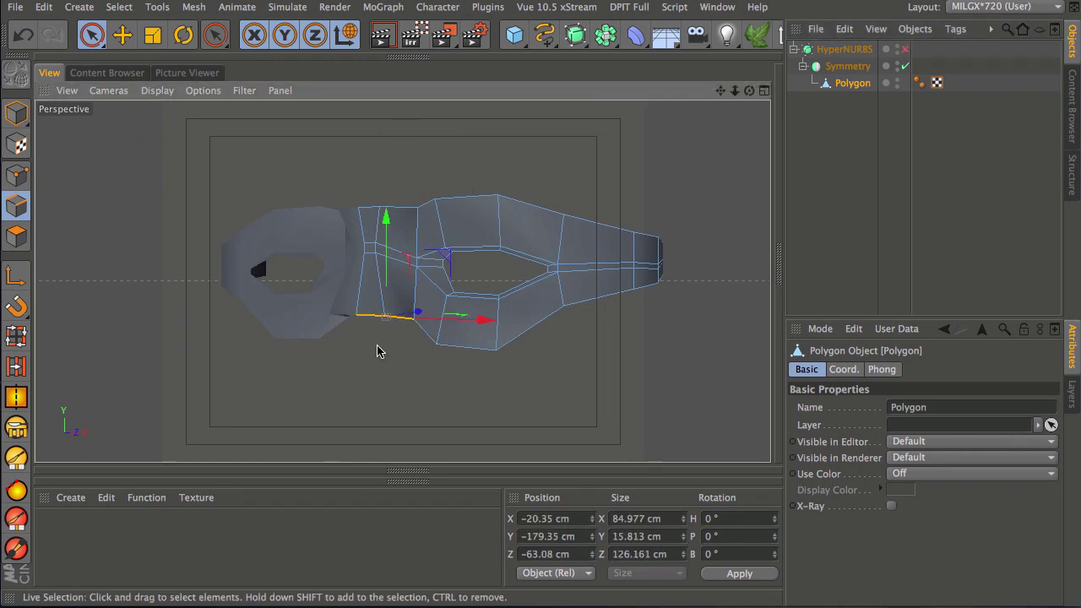
scroll(381, 315, up, 5)
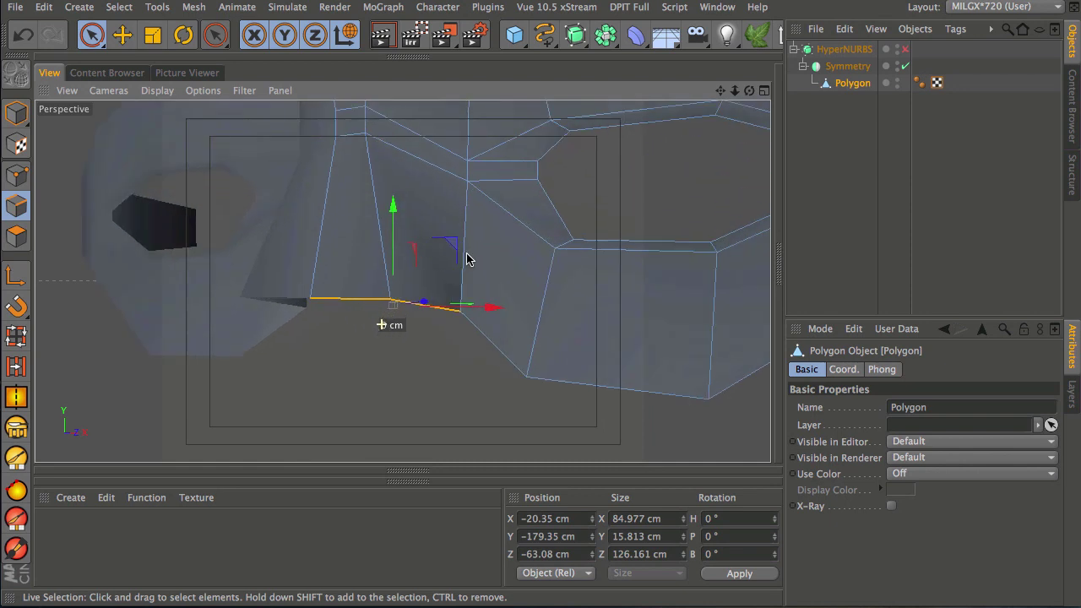
alt+drag(477, 291, 364, 214)
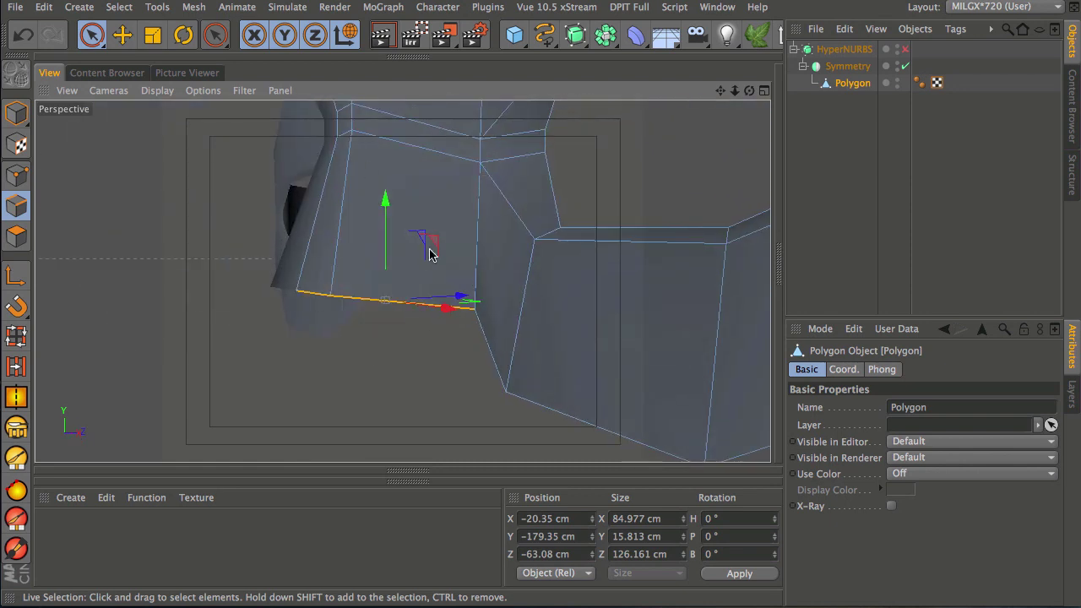
alt+drag(453, 210, 391, 296)
alt+drag(514, 342, 642, 290)
alt+right_drag(533, 287, 451, 318)
alt+drag(451, 319, 465, 312)
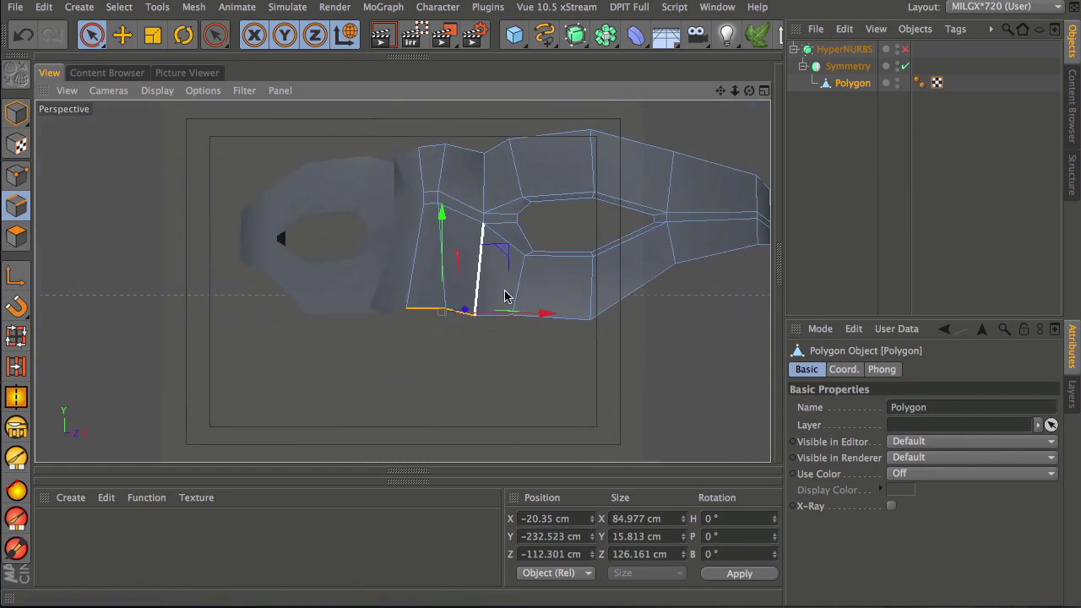
Lower the nose's bottom edges to Y about -268 cm, and raise the point beside them to Y about -259 cm
drag(440, 213, 436, 281)
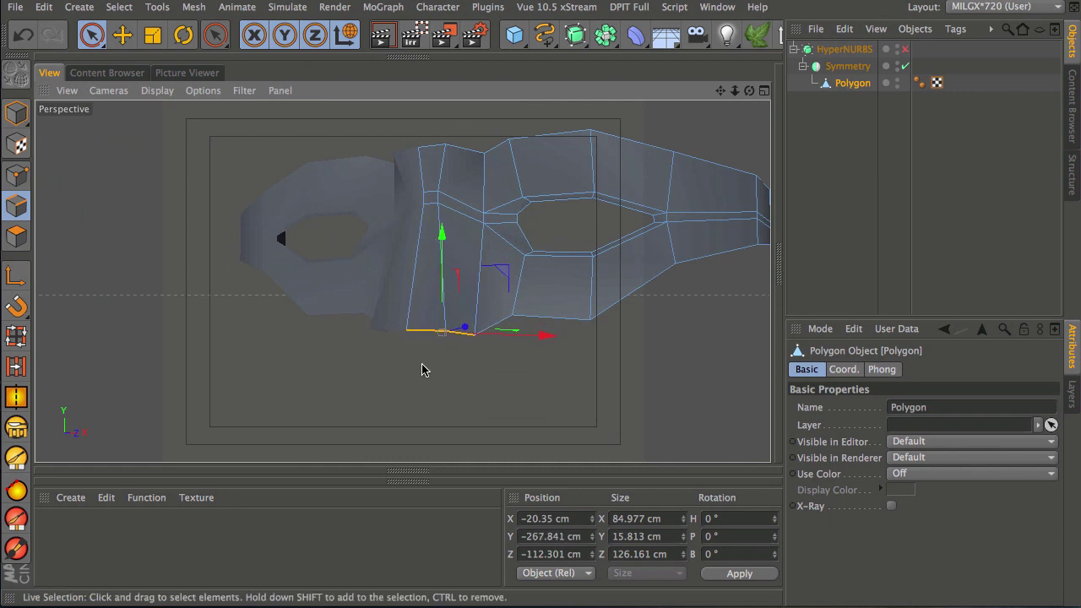
click(16, 175)
click(475, 334)
drag(471, 254, 562, 270)
scroll(545, 248, up, 5)
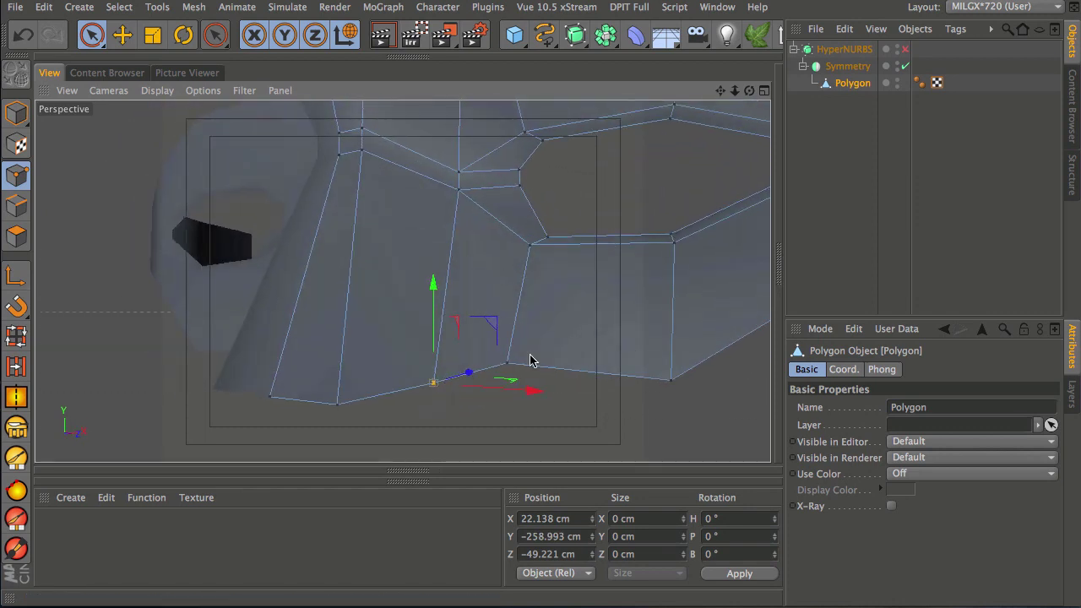
click(548, 360)
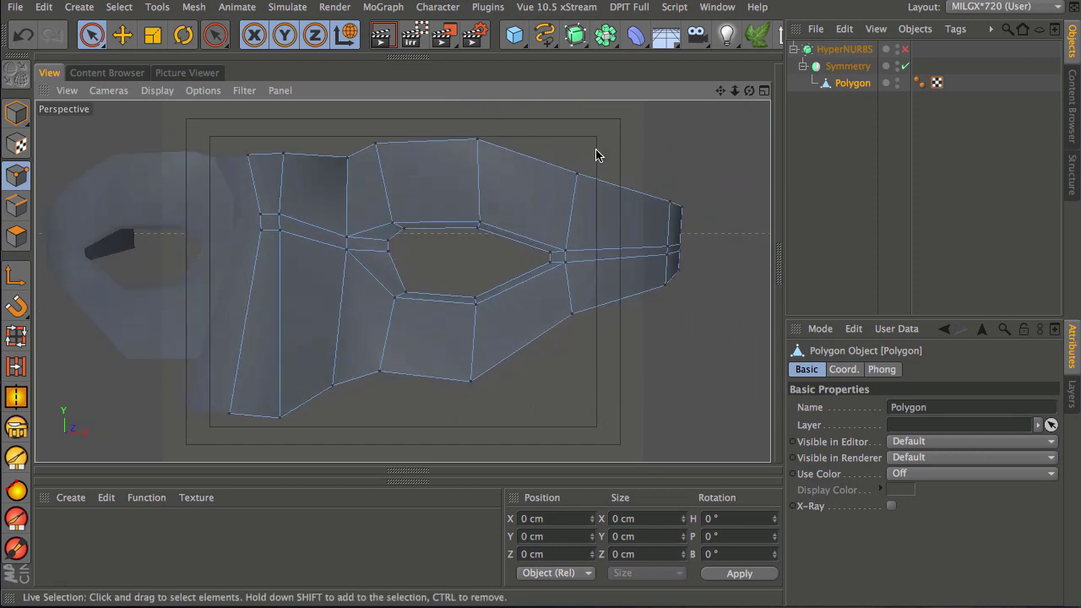
Turn the HyperNURBS smoothing back on and select the vertical end edges at the mask's temple for work in the Top view
click(904, 49)
alt+drag(401, 353, 449, 365)
alt+drag(555, 292, 444, 198)
alt+drag(595, 263, 602, 259)
scroll(595, 263, up, 5)
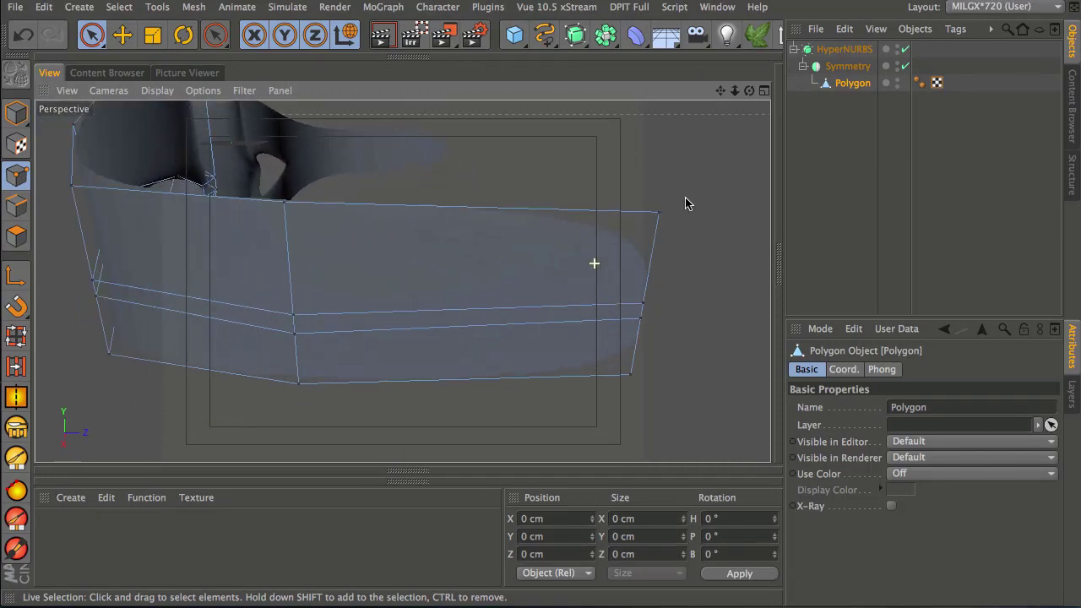
click(22, 216)
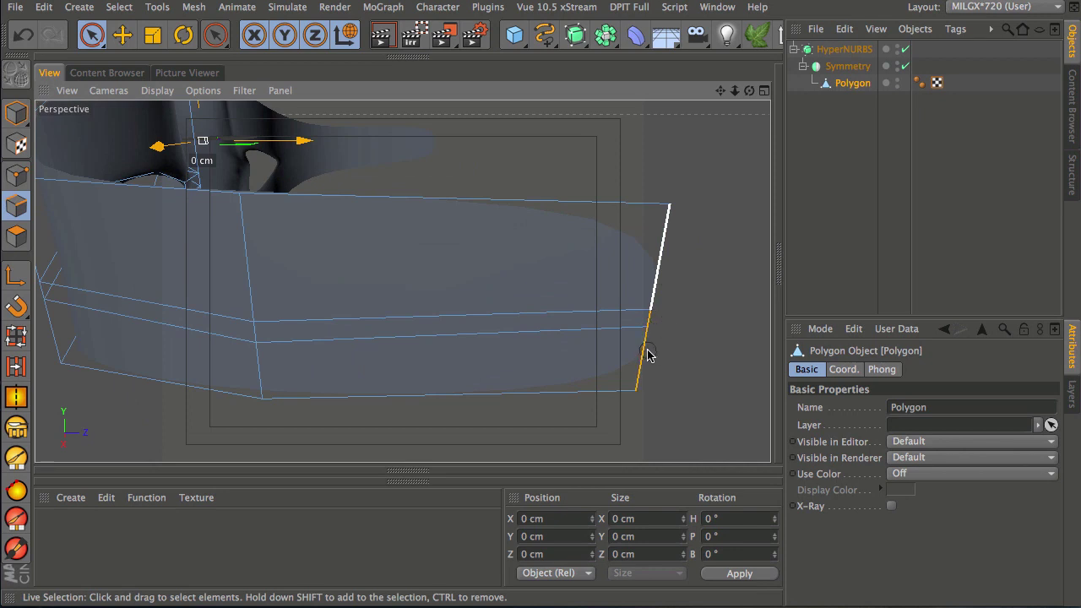
drag(647, 353, 643, 369)
alt+drag(449, 316, 591, 282)
middle_click(580, 321)
middle_click(628, 244)
scroll(582, 251, down, 4)
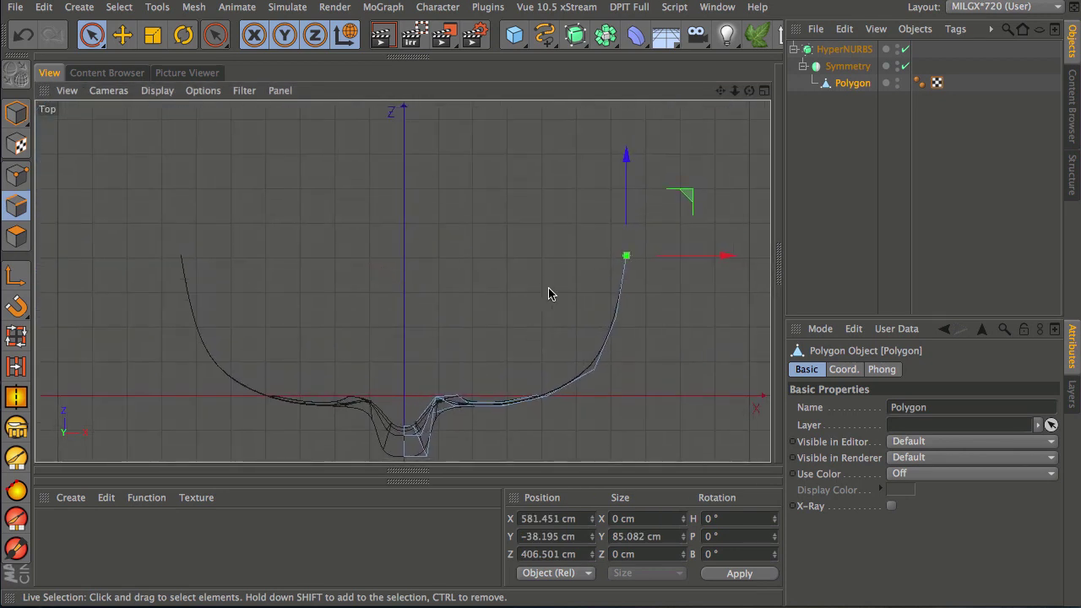
Extrude the end edges around the head through about X 557, Z 824 cm and X 269, Z 1152 cm to X -31, Z 1224 cm
drag(685, 194, 680, 55)
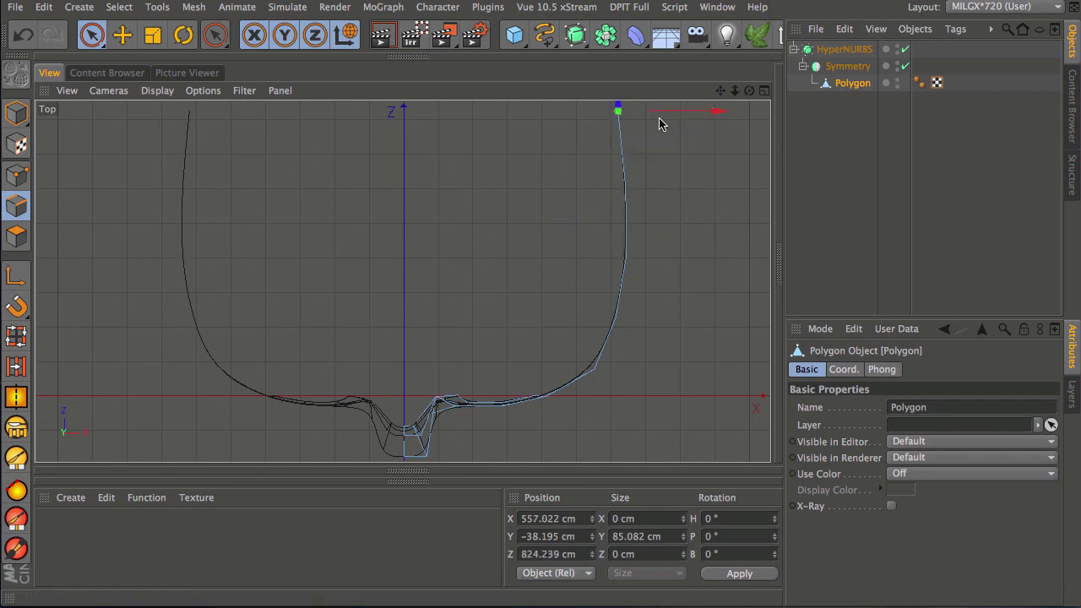
alt+right_drag(584, 222, 500, 279)
alt+middle_drag(522, 246, 473, 318)
drag(617, 166, 559, 101)
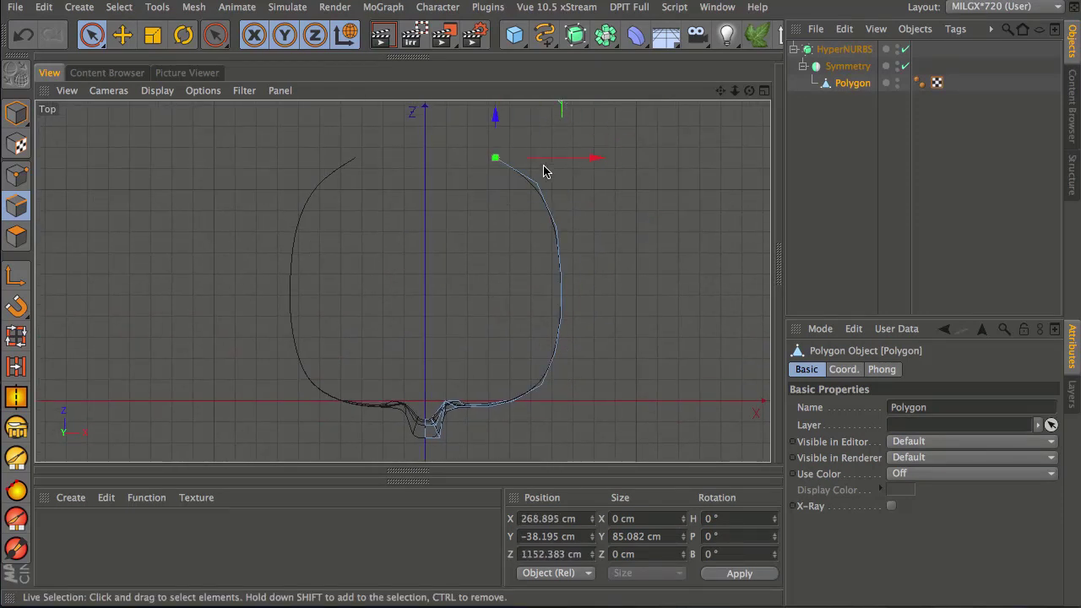
alt+middle_drag(554, 189, 549, 223)
alt+right_drag(546, 215, 495, 238)
drag(563, 129, 519, 132)
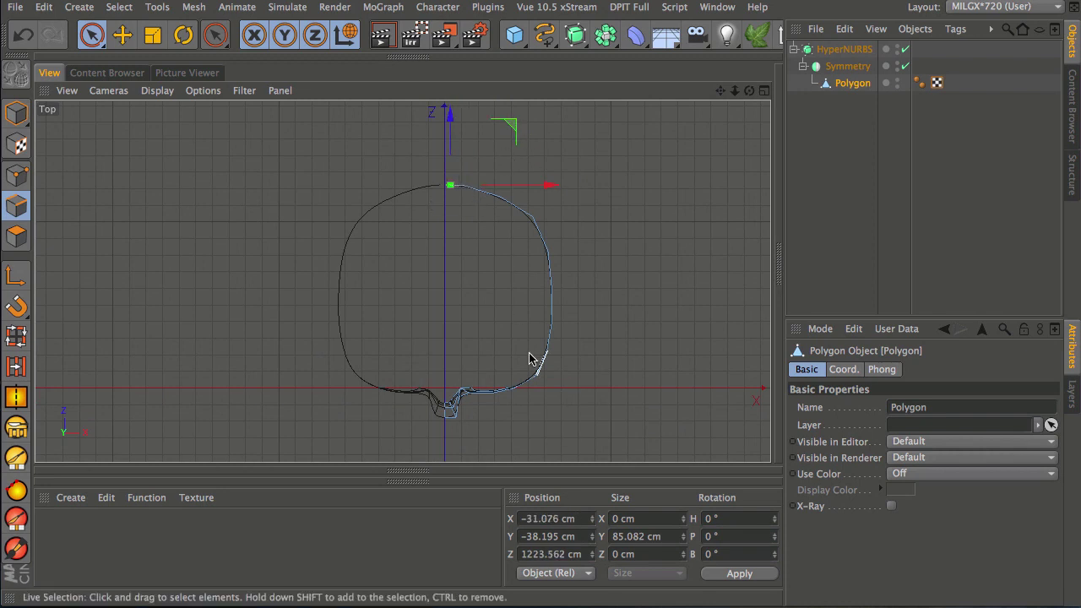
In the Front view, enable snapping and move the strap's end edges to the symmetry centre line at X -62.839 cm, Y -40 cm
middle_click(478, 312)
middle_click(500, 345)
alt+right_drag(289, 306, 490, 181)
alt+middle_drag(262, 205, 702, 334)
click(15, 306)
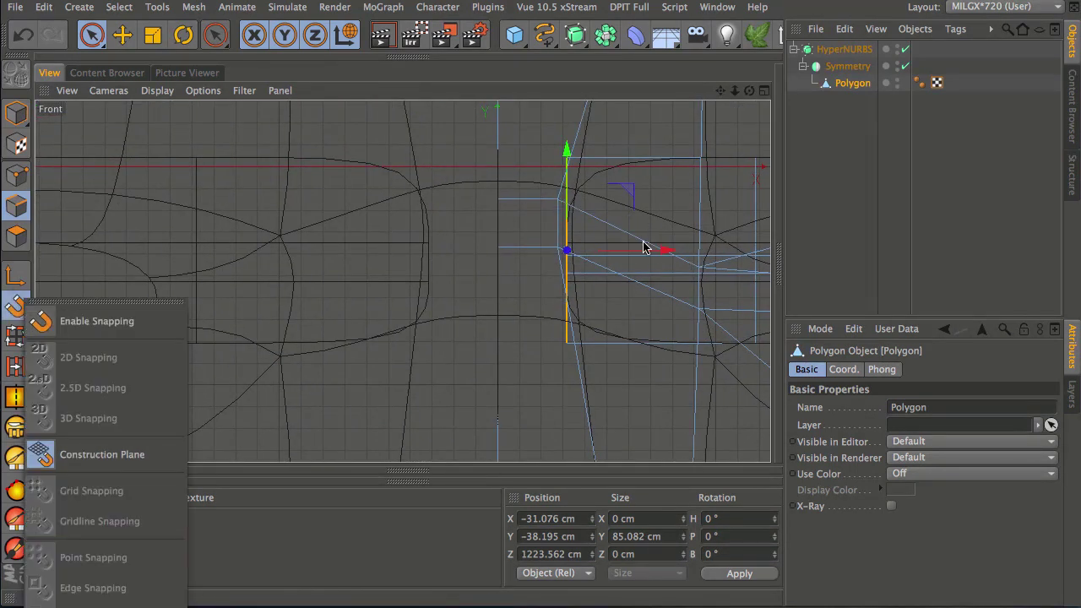
drag(666, 253, 625, 251)
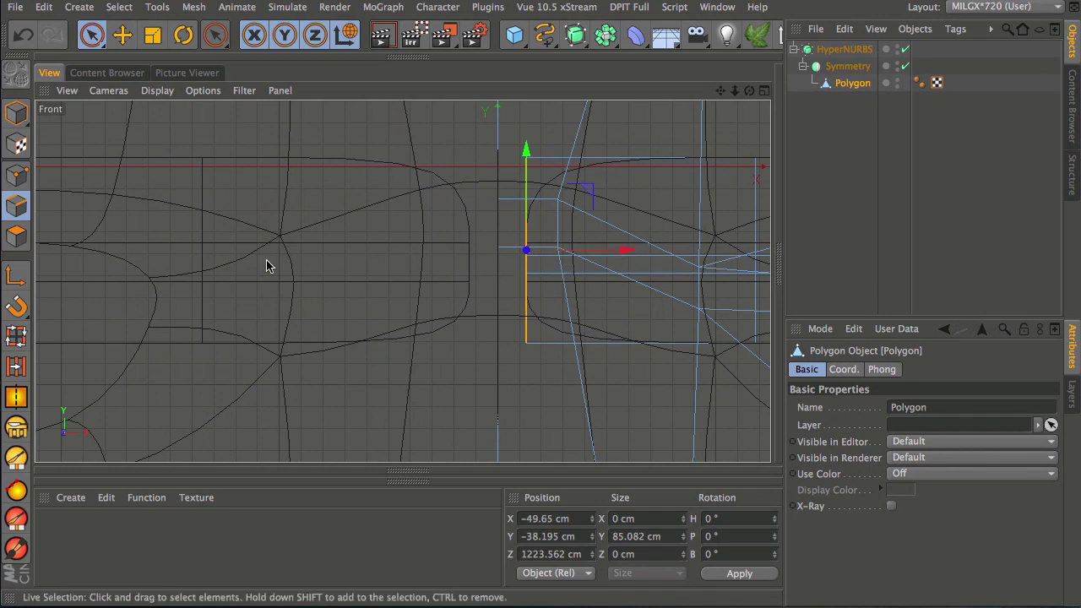
click(16, 309)
mouse_move(622, 249)
mouse_down()
mouse_move(603, 255)
mouse_move(612, 259)
mouse_up()
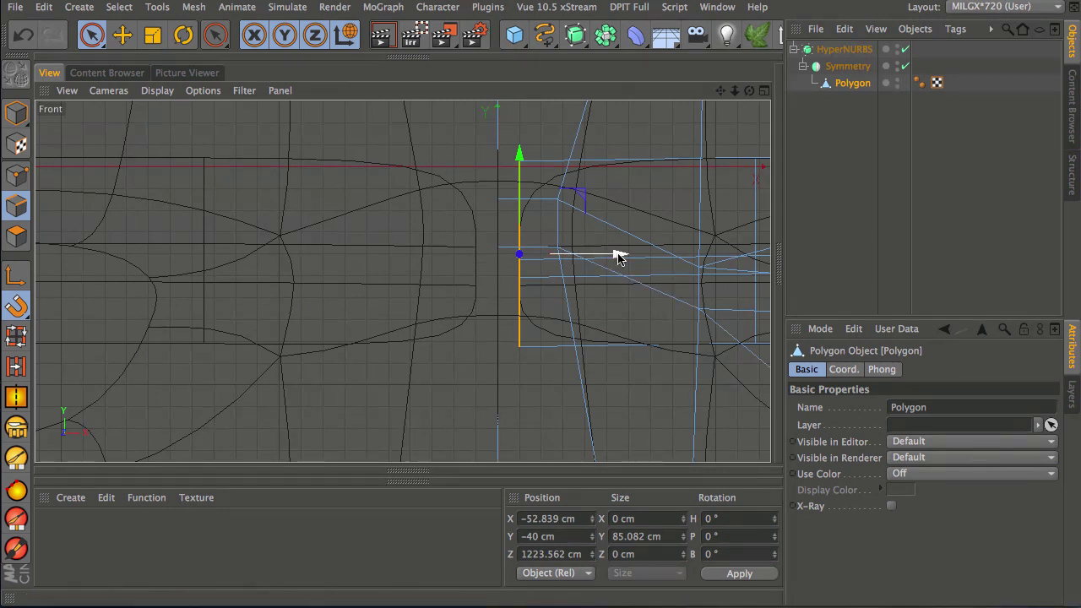
drag(617, 256, 593, 253)
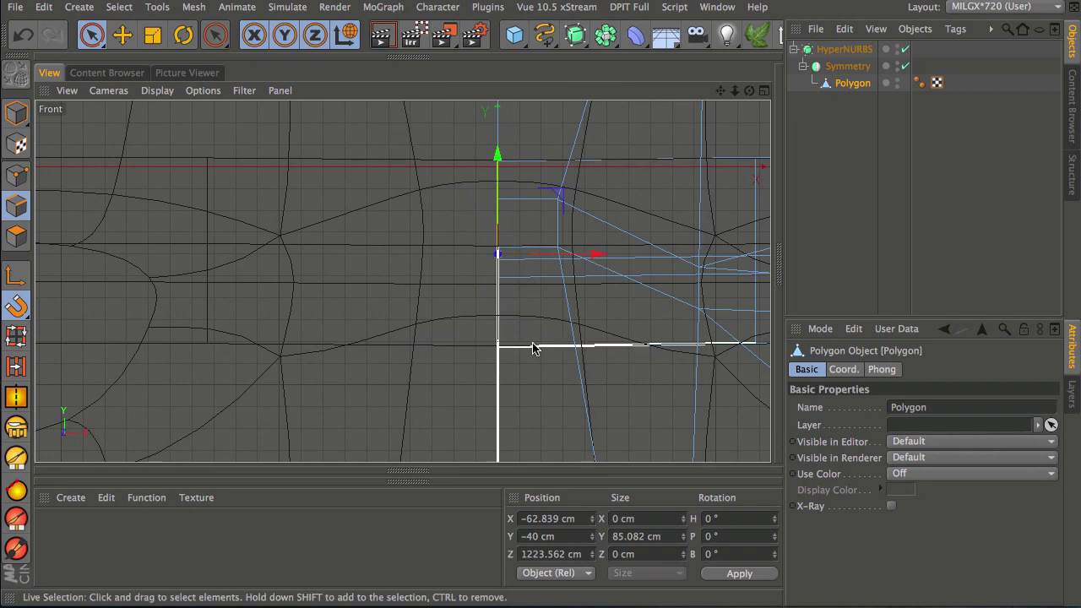
click(459, 417)
Examine the smoothed mask and its strap from several sides in the Perspective view with nothing selected
middle_click(448, 371)
middle_click(279, 253)
alt+right_drag(509, 267, 405, 362)
alt+right_drag(489, 292, 434, 331)
alt+middle_drag(388, 343, 439, 399)
alt+drag(439, 403, 481, 255)
alt+right_drag(481, 250, 608, 203)
click(823, 143)
alt+drag(453, 369, 599, 294)
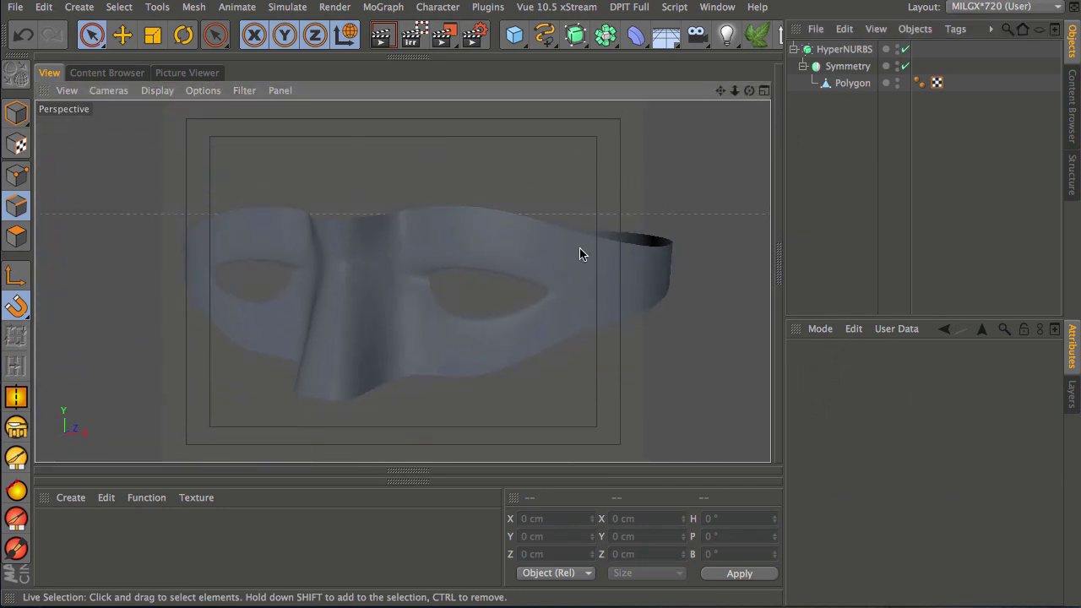
Select the Polygon's upper middle and outer corner eye points and move them in the Front view to X about 276 cm, Y about -18 cm
click(852, 85)
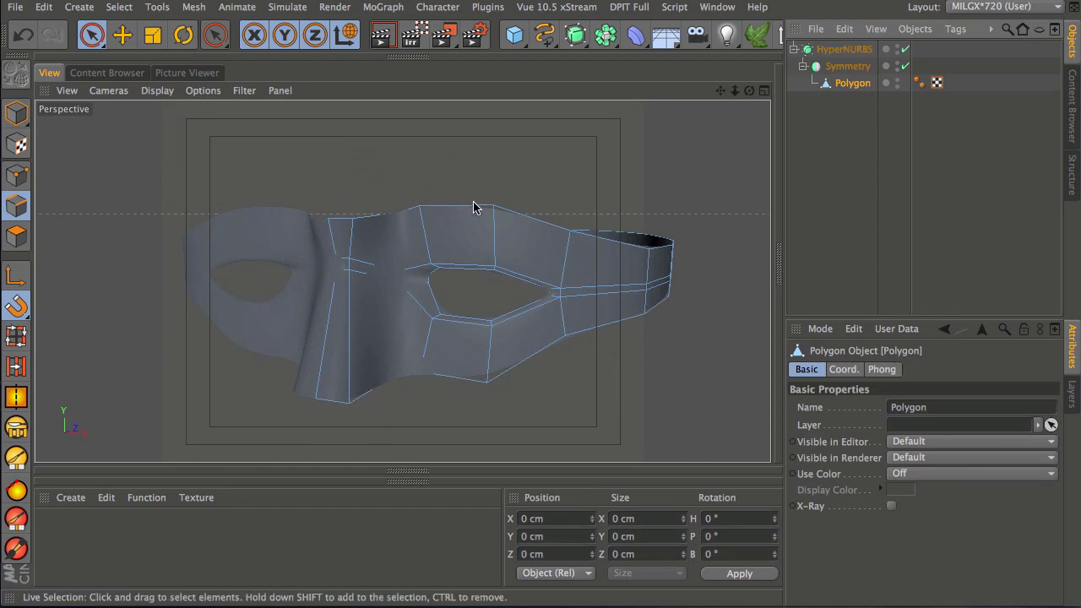
click(12, 181)
click(495, 267)
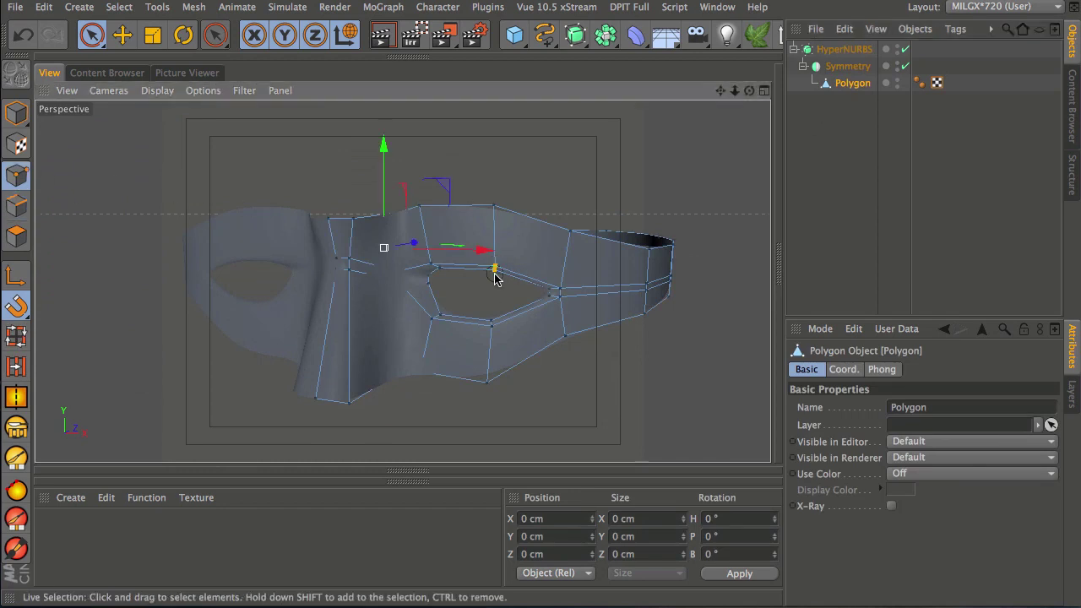
drag(529, 301, 534, 301)
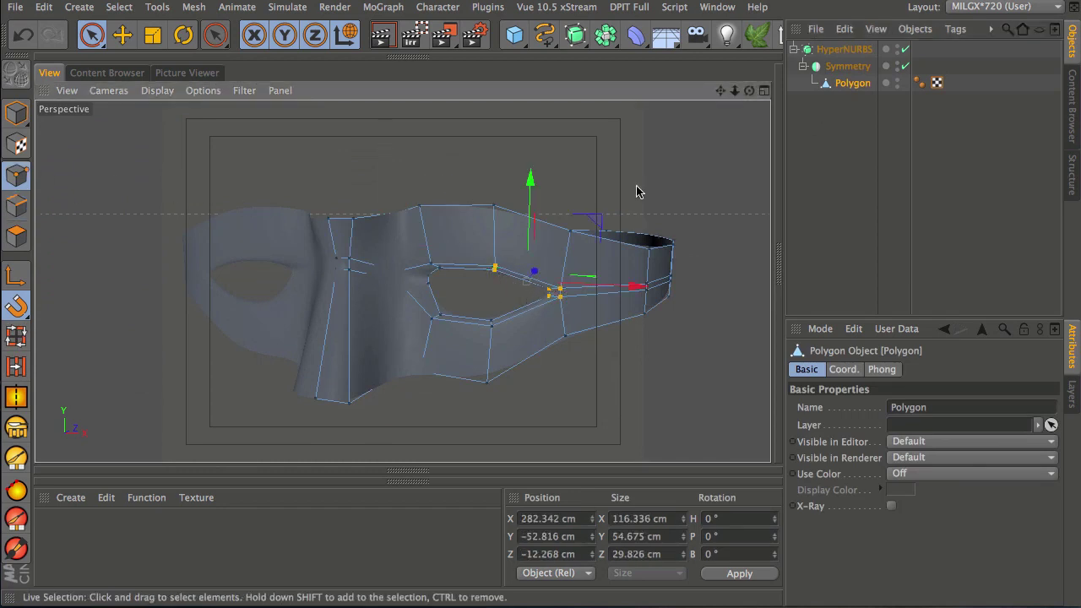
middle_click(579, 236)
middle_click(591, 358)
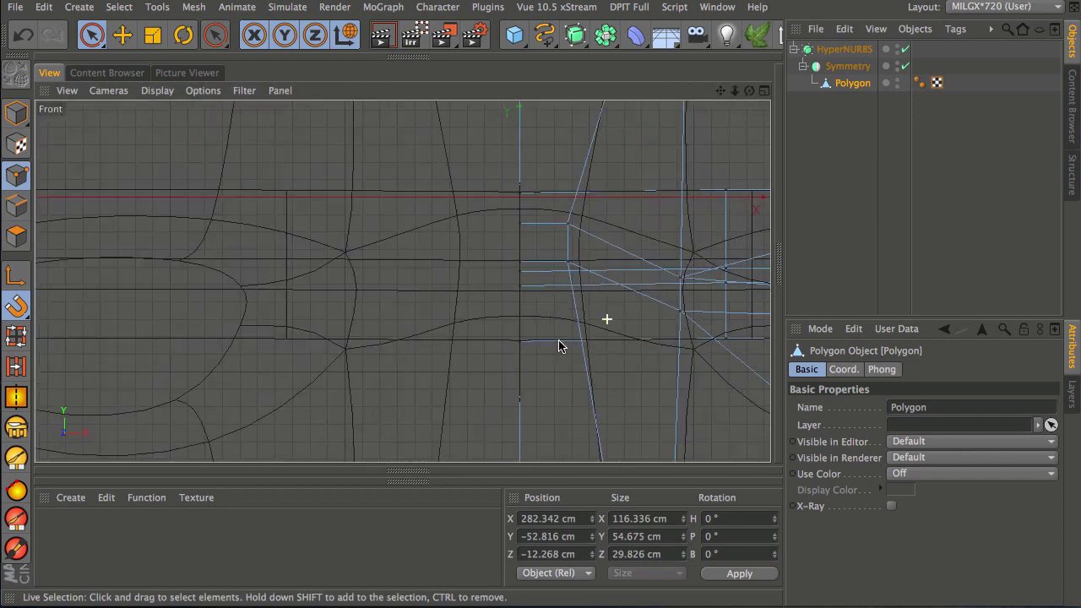
alt+middle_drag(539, 359, 296, 321)
alt+right_drag(508, 320, 435, 371)
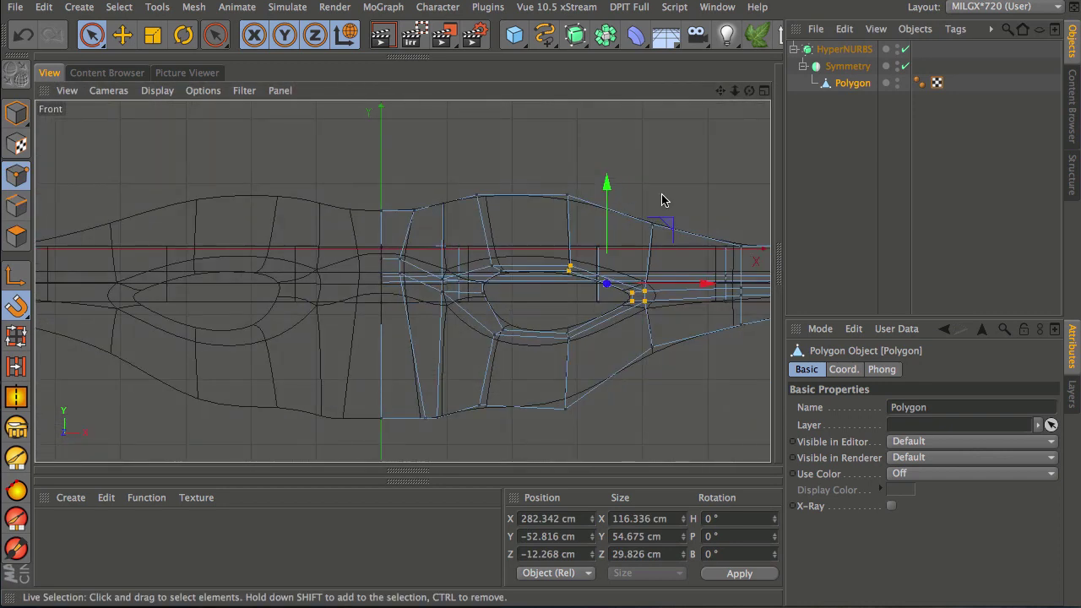
mouse_move(664, 224)
mouse_down()
mouse_move(669, 203)
mouse_move(664, 214)
mouse_up()
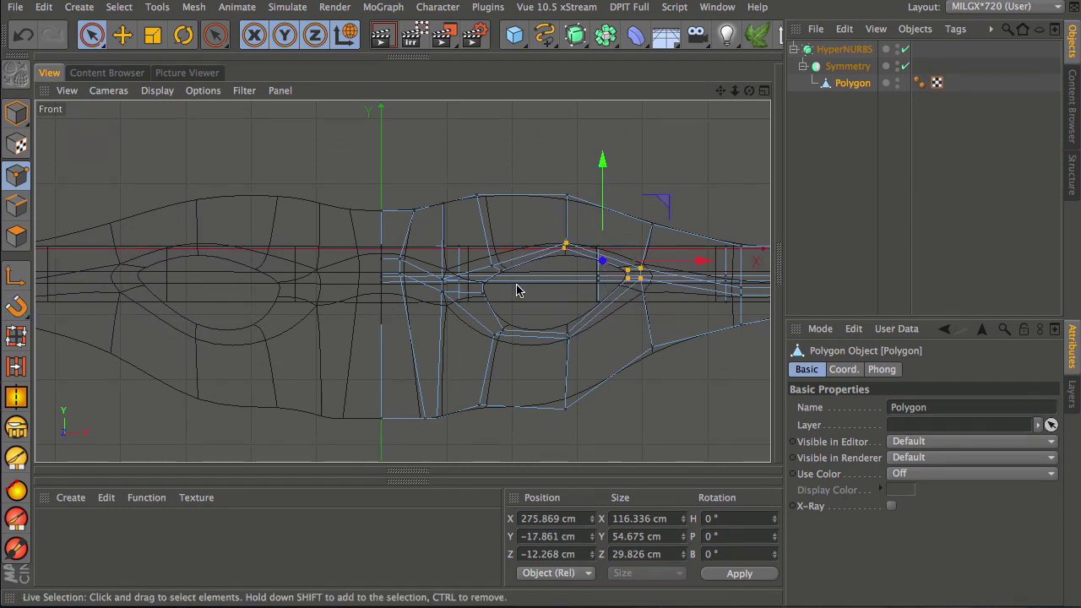
Move the two upper inner eye points up to X about 103 cm, Y about -2 cm, and clear the selection in the Perspective view
click(496, 268)
drag(563, 212, 552, 196)
middle_click(550, 172)
middle_click(303, 217)
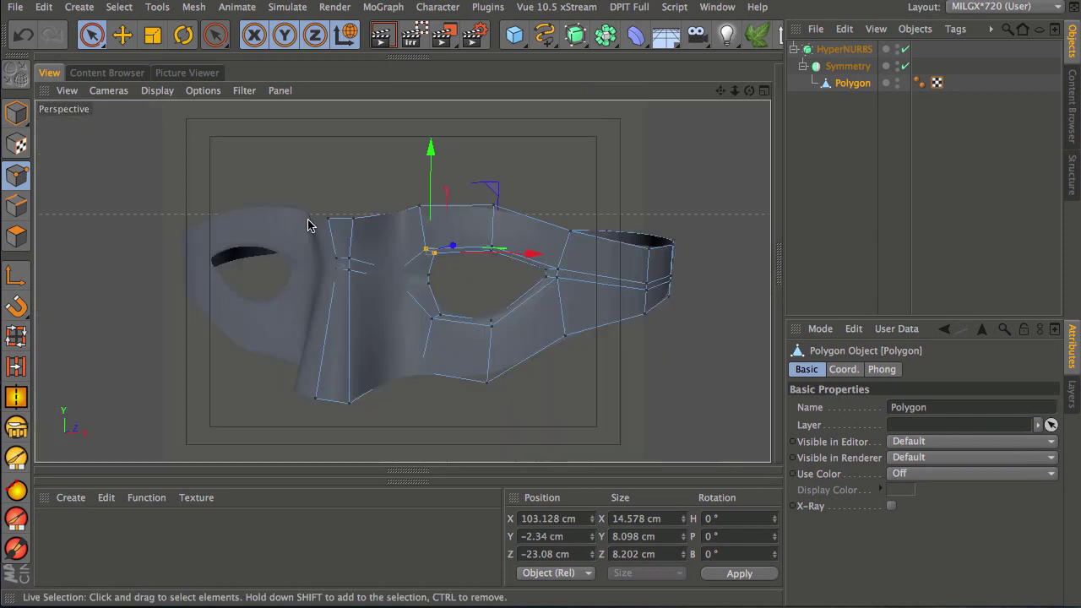
click(700, 219)
Raise the lower inner eye points, and move the lower middle eye points to X about 225 cm, Y about -113 cm
alt+drag(506, 287, 512, 321)
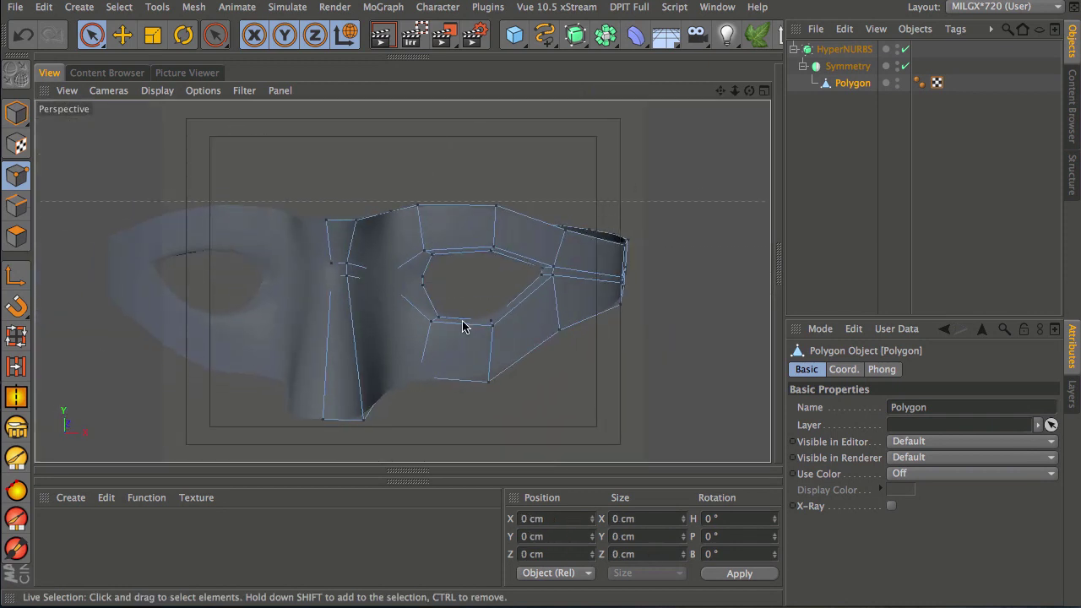
drag(426, 327, 439, 315)
drag(498, 259, 505, 248)
drag(495, 328, 488, 315)
drag(547, 269, 563, 258)
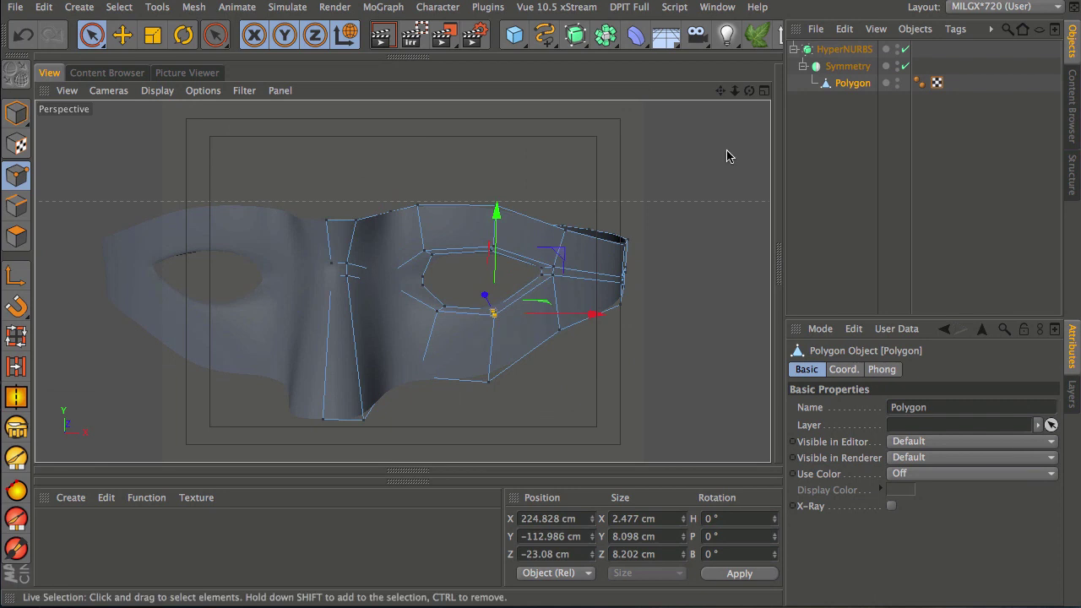
Make the Symmetry object editable so that both mask halves become one real mesh
alt+right_drag(523, 278, 466, 334)
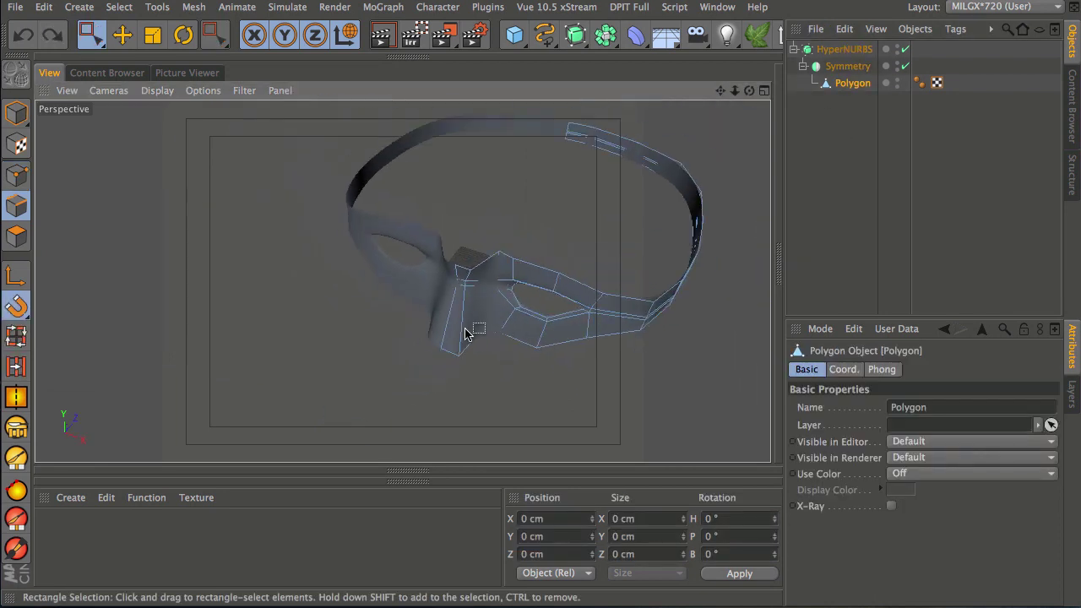
alt+drag(465, 333, 360, 300)
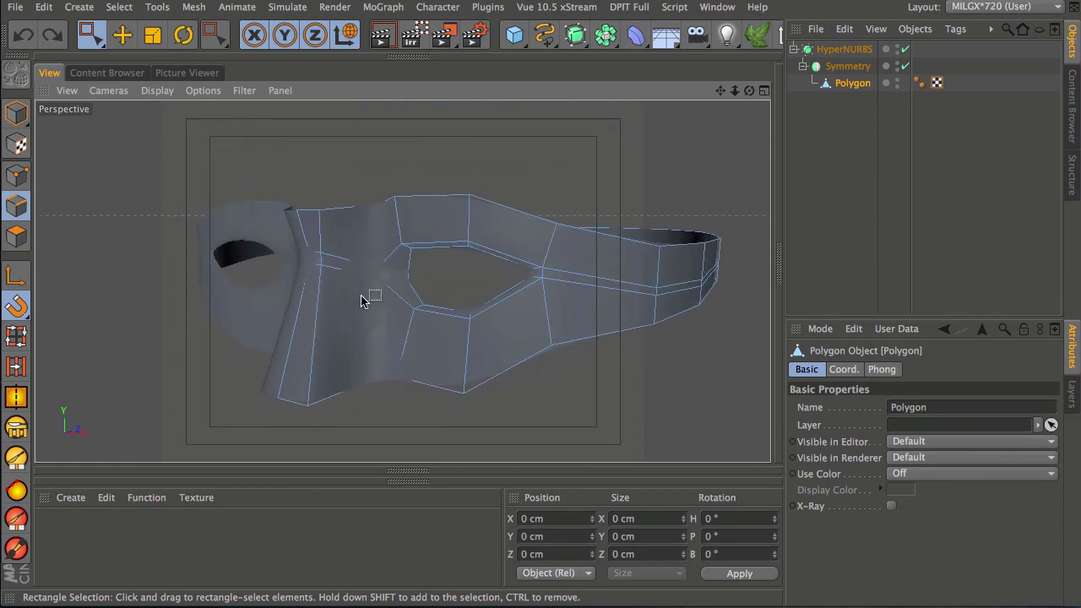
shift+click(847, 66)
key(c)
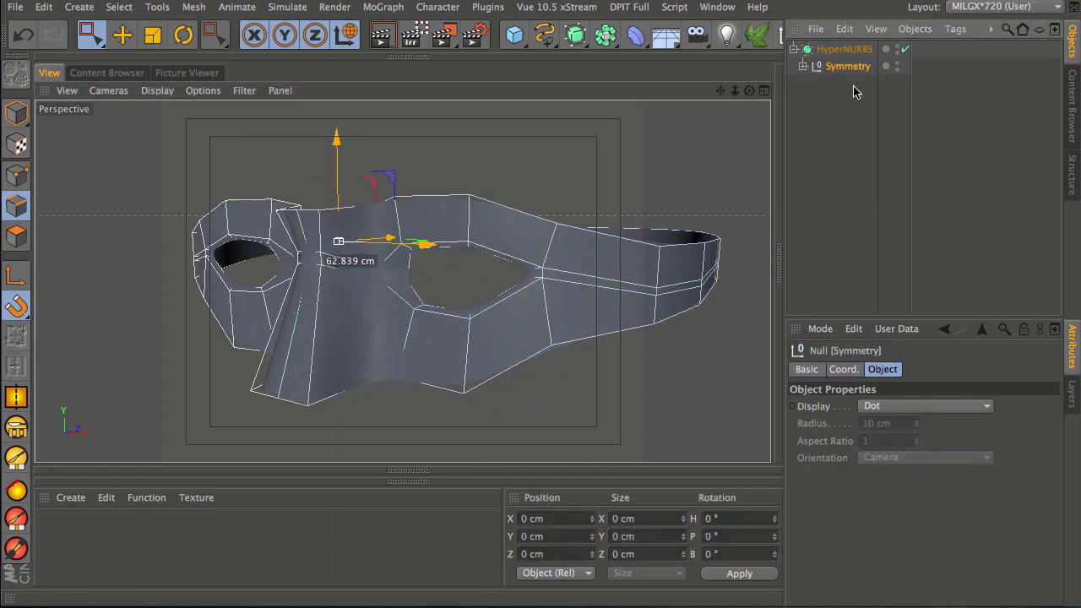
Move the Polygon directly under HyperNURBS and delete the leftover Symmetry null
click(804, 66)
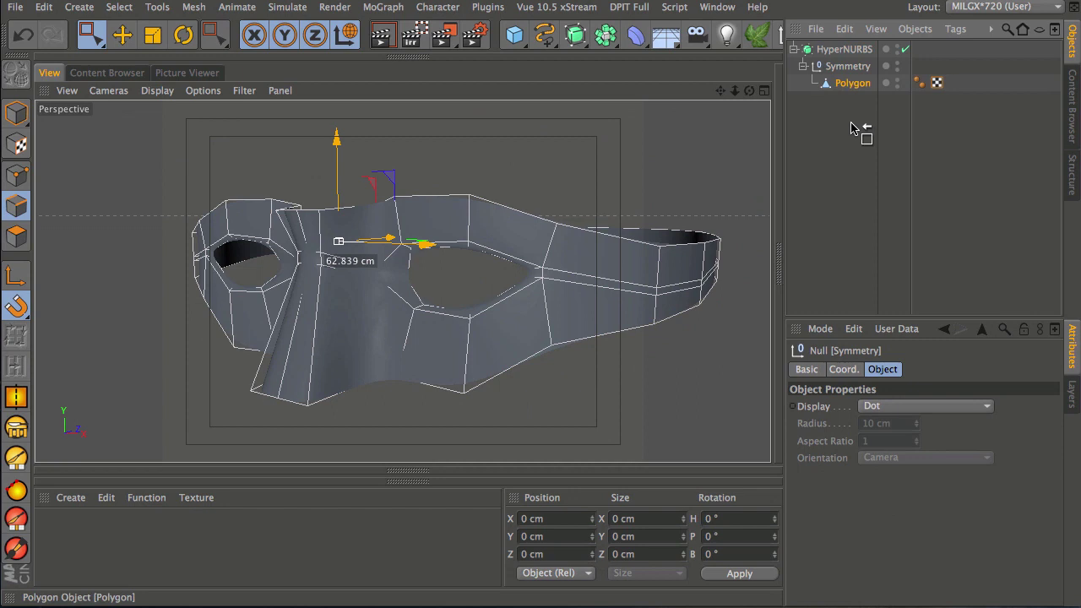
drag(851, 52, 851, 54)
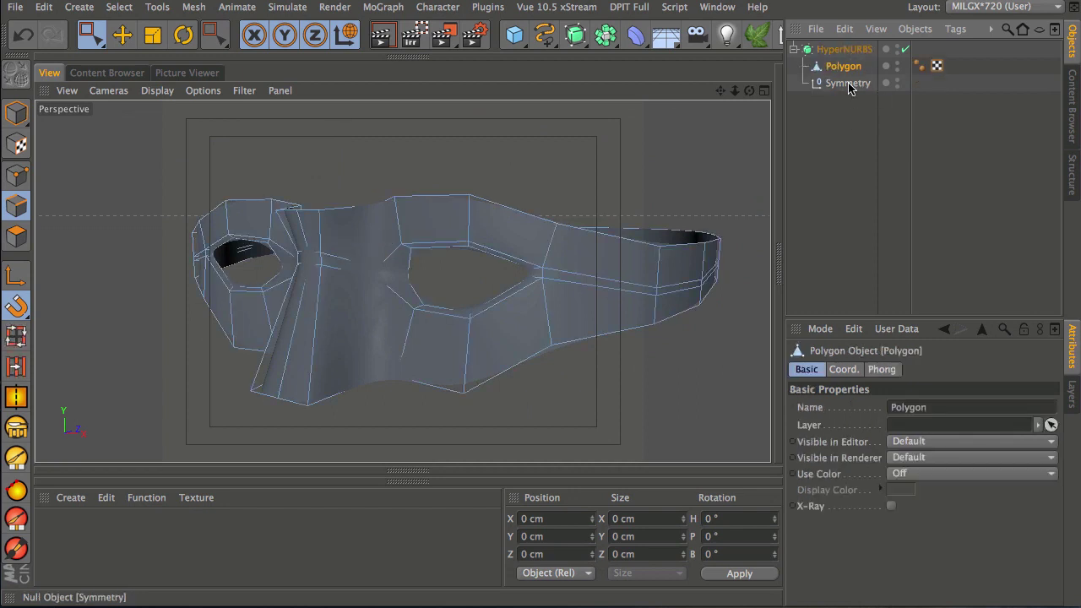
click(848, 85)
key(Delete)
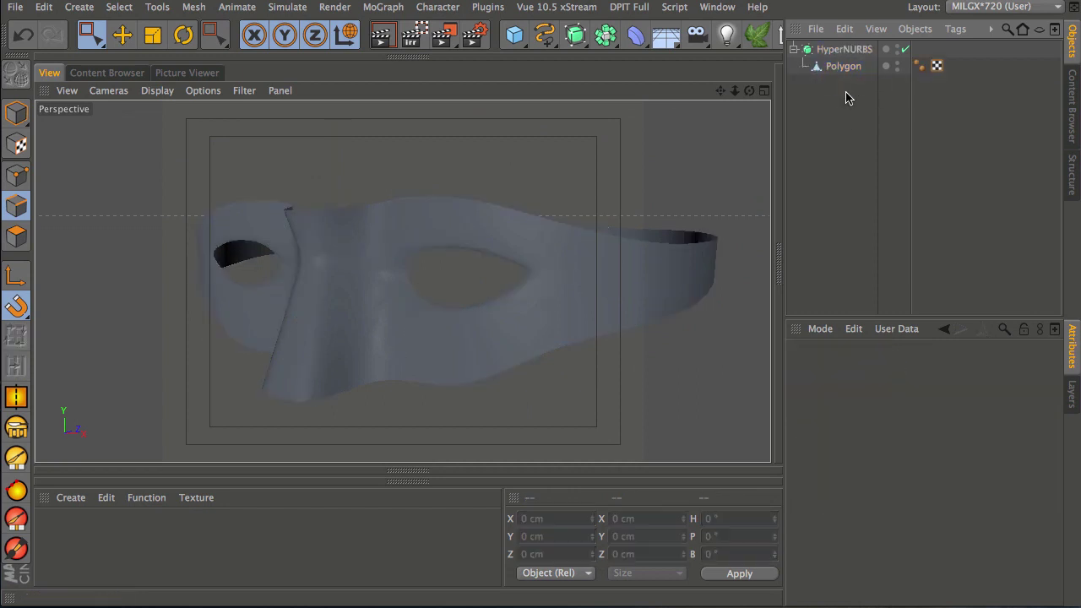
Switch the Polygon object to polygon mode and select all of its faces
alt+drag(433, 312, 541, 279)
click(843, 66)
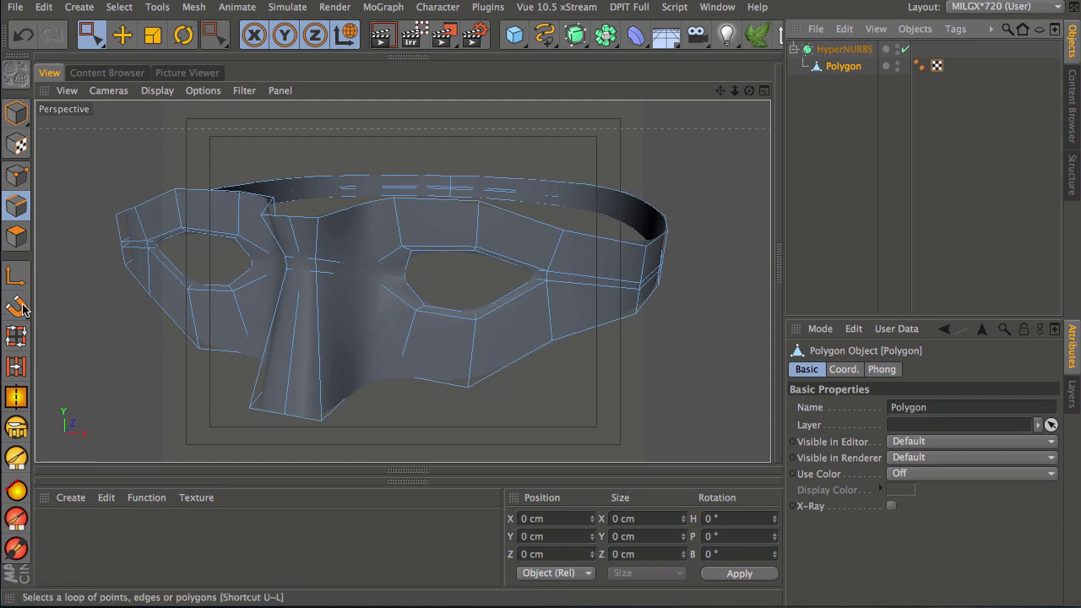
click(16, 235)
key(ctrl+a)
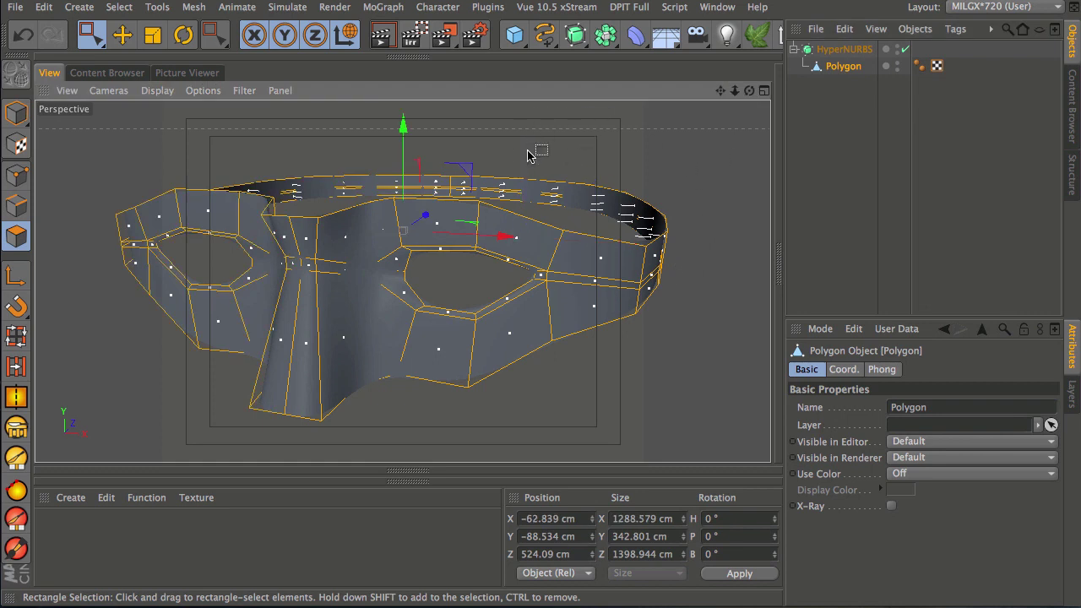
Try to extrude all selected polygons with caps by an offset of about -20 cm to thicken the mask
key(d)
mouse_move(598, 430)
mouse_down()
mouse_move(597, 408)
mouse_move(573, 422)
mouse_move(579, 407)
mouse_up()
alt+right_drag(353, 305, 388, 258)
alt+drag(403, 282, 431, 208)
alt+right_drag(431, 208, 431, 229)
alt+drag(431, 229, 596, 199)
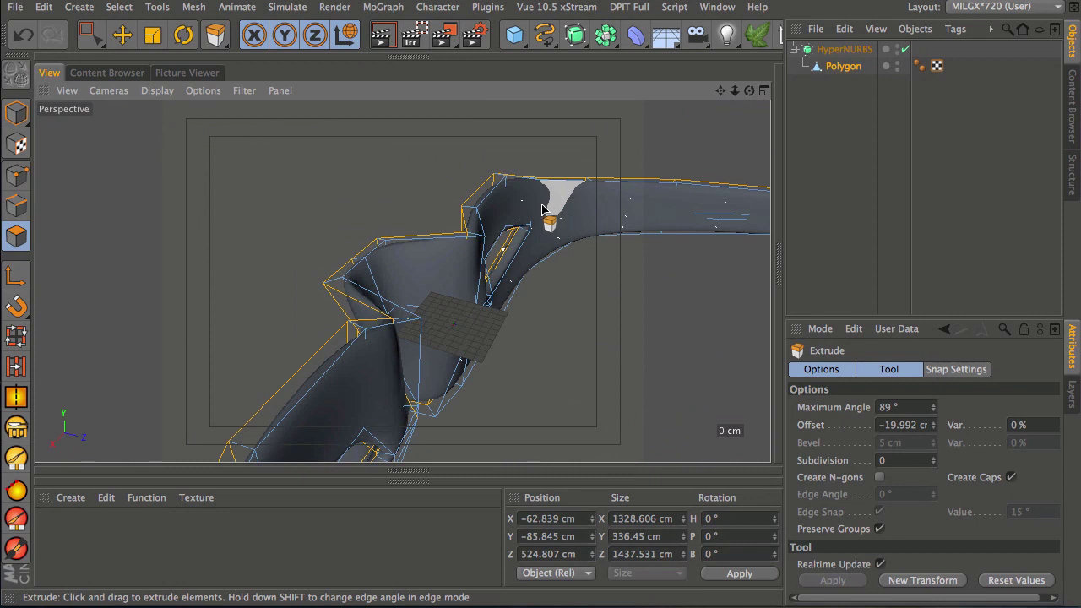
drag(523, 204, 527, 204)
alt+drag(362, 422, 379, 306)
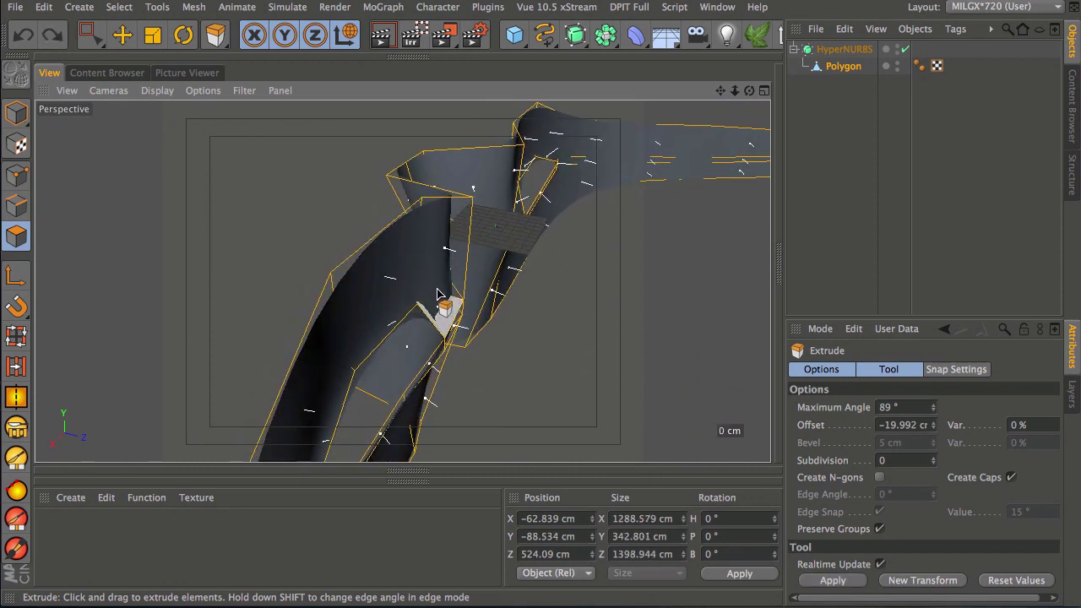
key(space)
Reverse the normals of all the mask's selected polygons
alt+drag(344, 297, 417, 285)
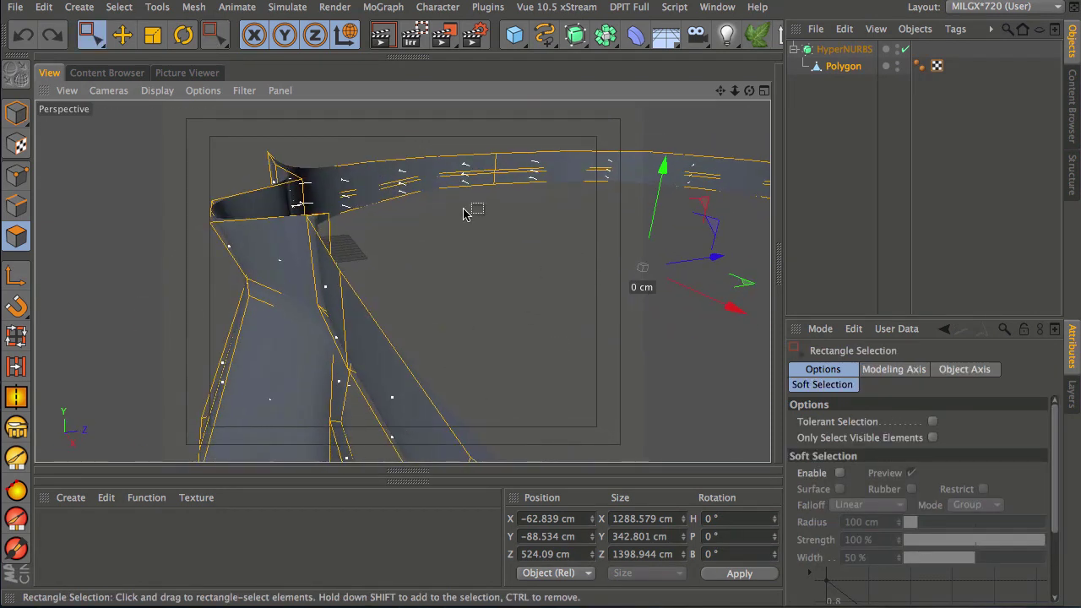
right_click(461, 126)
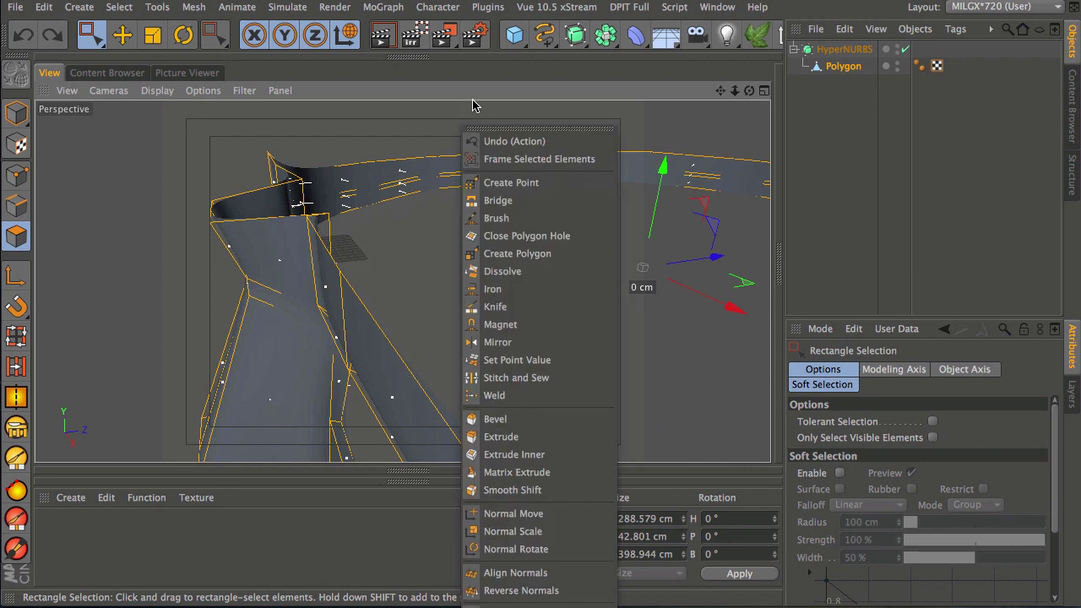
click(525, 591)
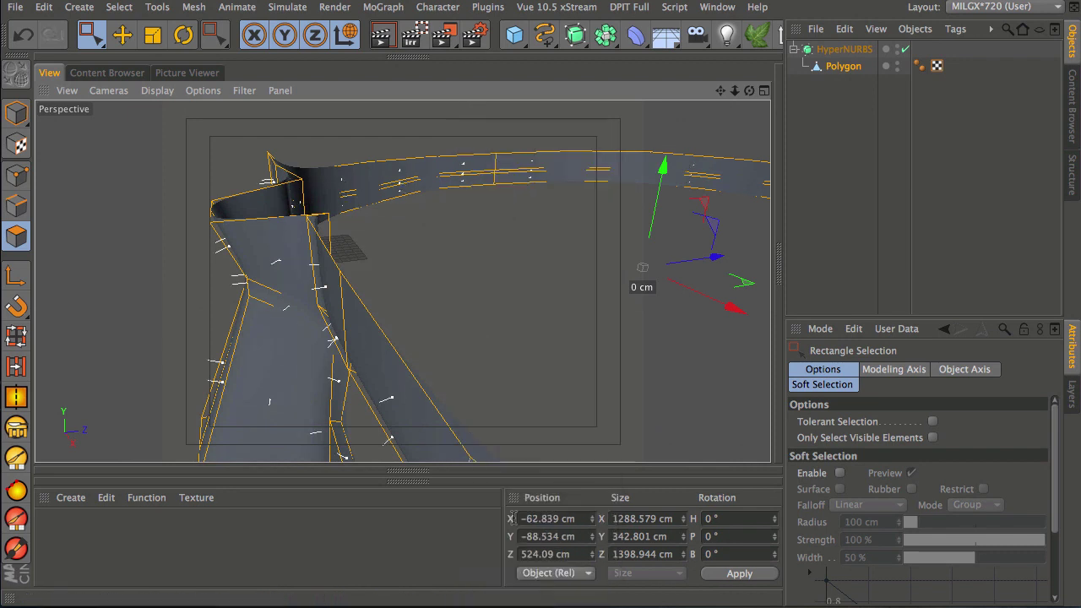
alt+drag(396, 385, 463, 302)
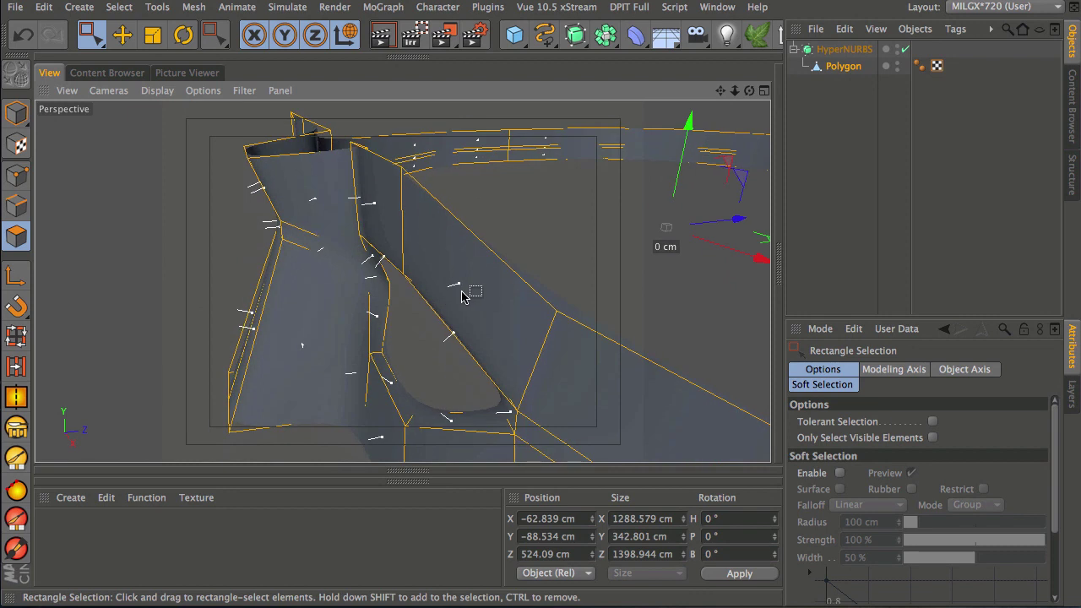
Extrude all selected polygons with Create Caps on by an offset of about 9.8 cm to thicken the mask
key(d)
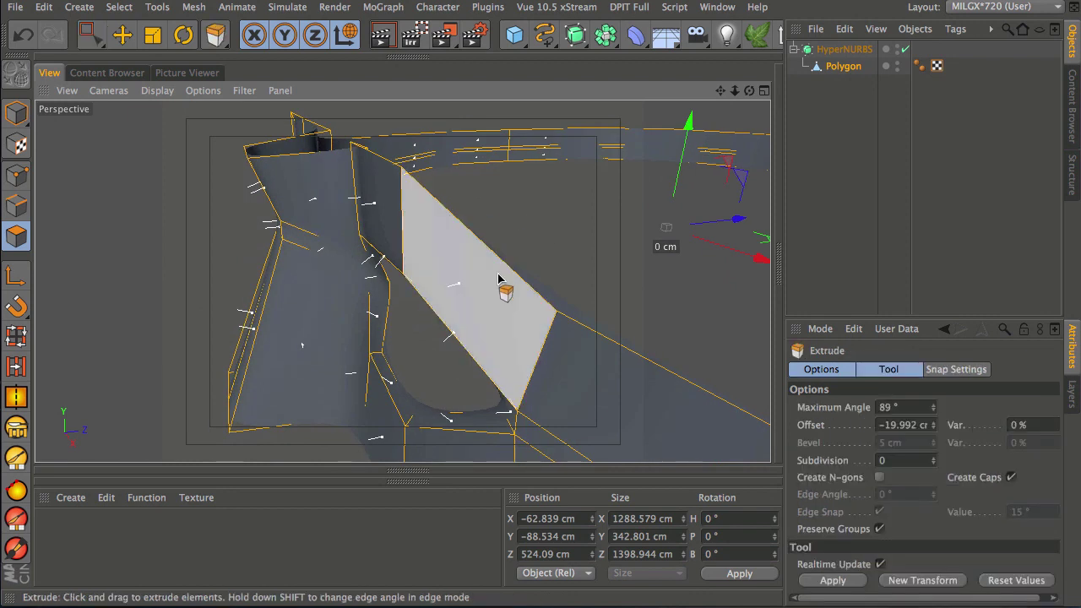
drag(527, 226, 610, 187)
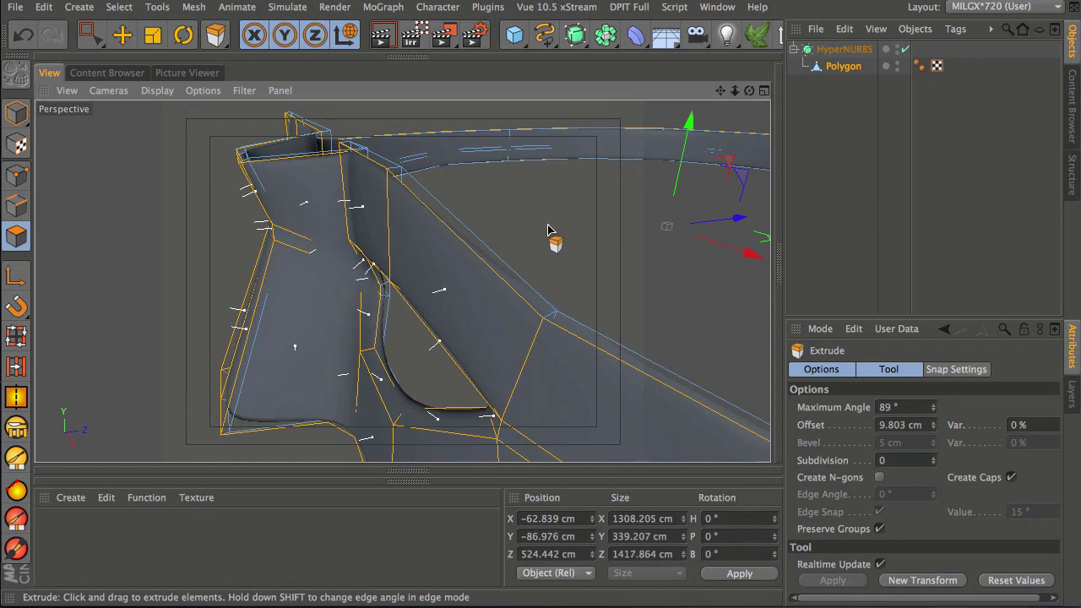
key(0)
click(575, 239)
Deselect the objects and examine the thickened, smoothed mask from several sides and distances
alt+drag(407, 344, 601, 295)
click(824, 132)
alt+drag(549, 264, 502, 292)
scroll(481, 302, down, 3)
alt+drag(444, 321, 478, 298)
scroll(463, 307, up, 3)
alt+drag(420, 332, 322, 234)
alt+drag(471, 289, 550, 261)
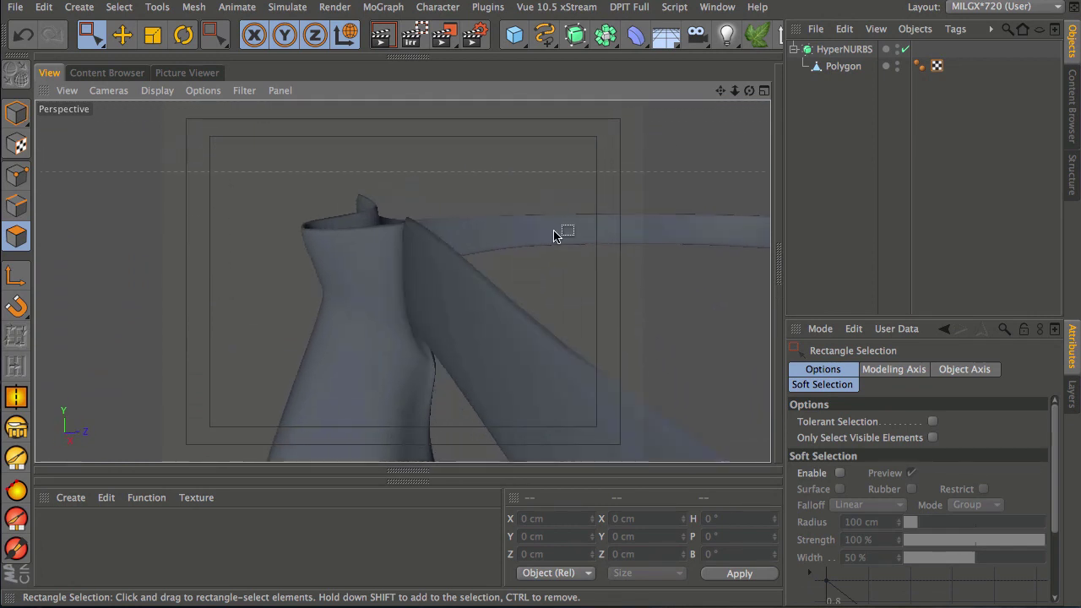
click(844, 48)
alt+drag(464, 282, 543, 309)
Select the Polygon object and loop-select the narrow polygons running along the mask's upper rim
click(844, 66)
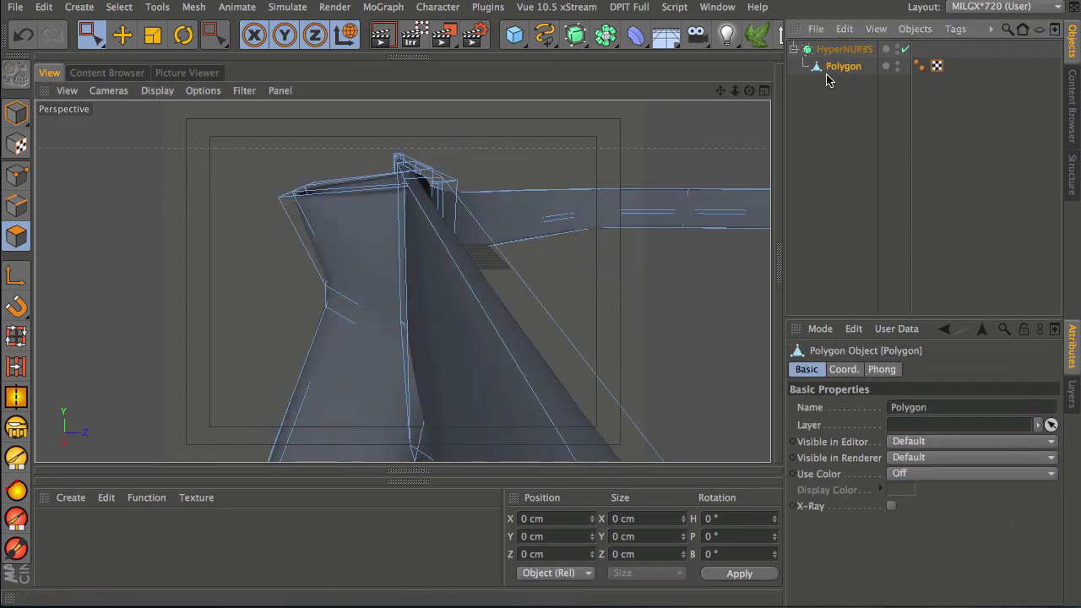
alt+drag(454, 243, 429, 288)
alt+right_drag(433, 247, 478, 167)
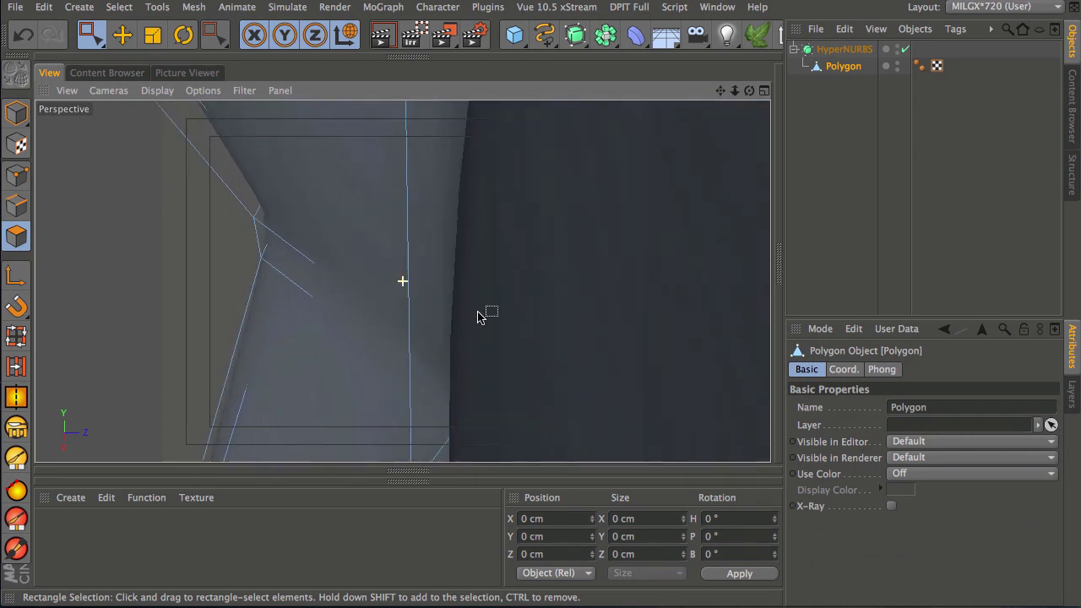
alt+drag(478, 317, 481, 338)
alt+drag(529, 120, 436, 396)
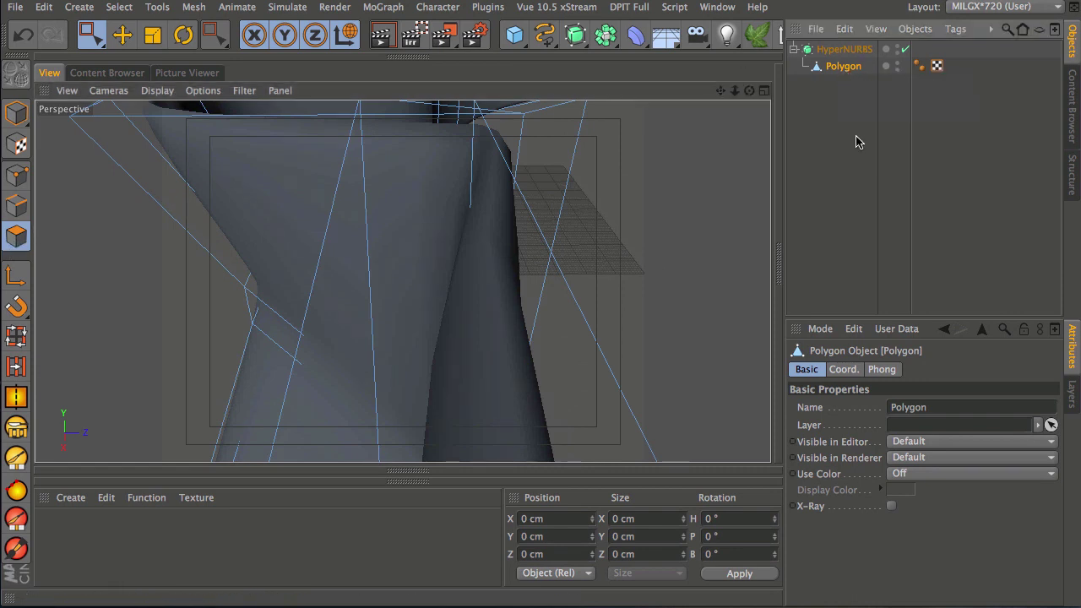
key(u)
key(l)
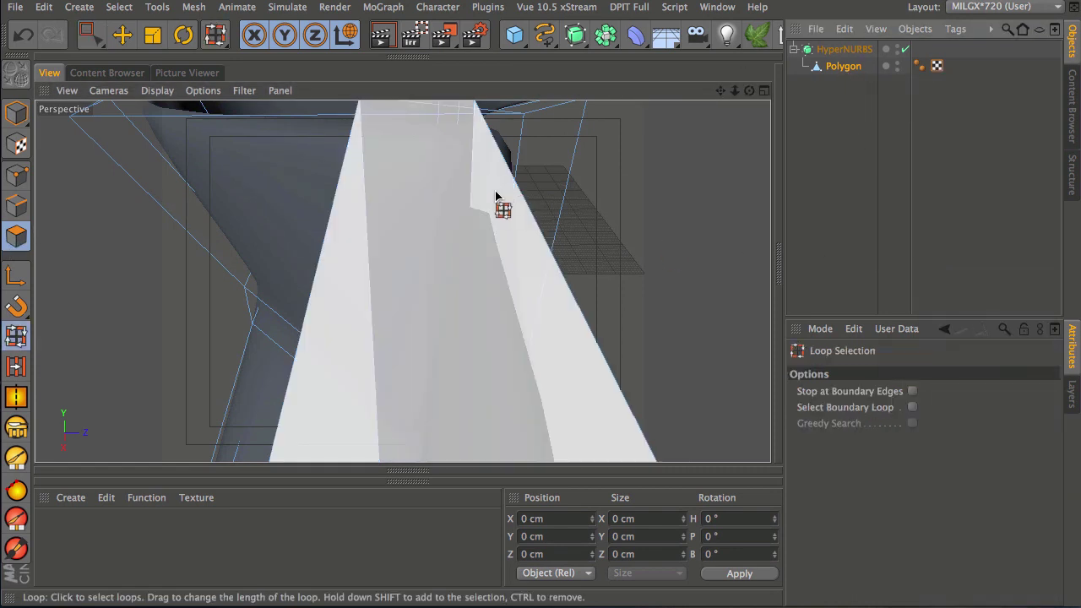
click(467, 198)
alt+right_drag(434, 251, 268, 402)
alt+right_drag(422, 287, 339, 381)
alt+drag(340, 380, 523, 340)
click(517, 348)
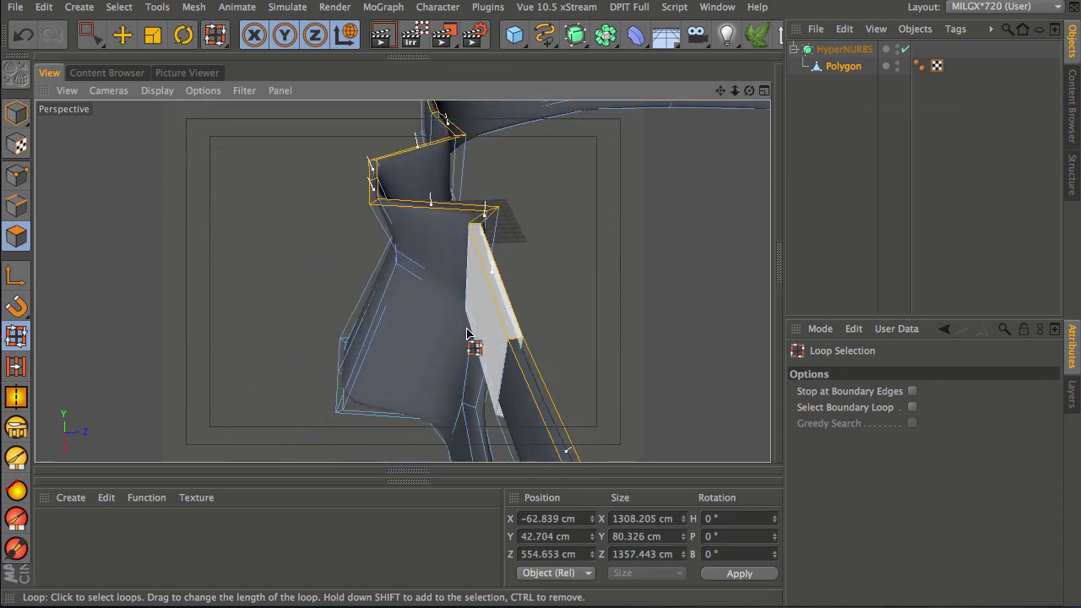
Cut supporting edge loops along the upper rim with the Knife in Loop mode, restricted to the selection, and check the smoothed rim
alt+drag(477, 279, 439, 314)
alt+right_drag(439, 314, 417, 349)
alt+drag(476, 362, 443, 395)
alt+middle_drag(443, 390, 448, 312)
alt+drag(449, 312, 396, 333)
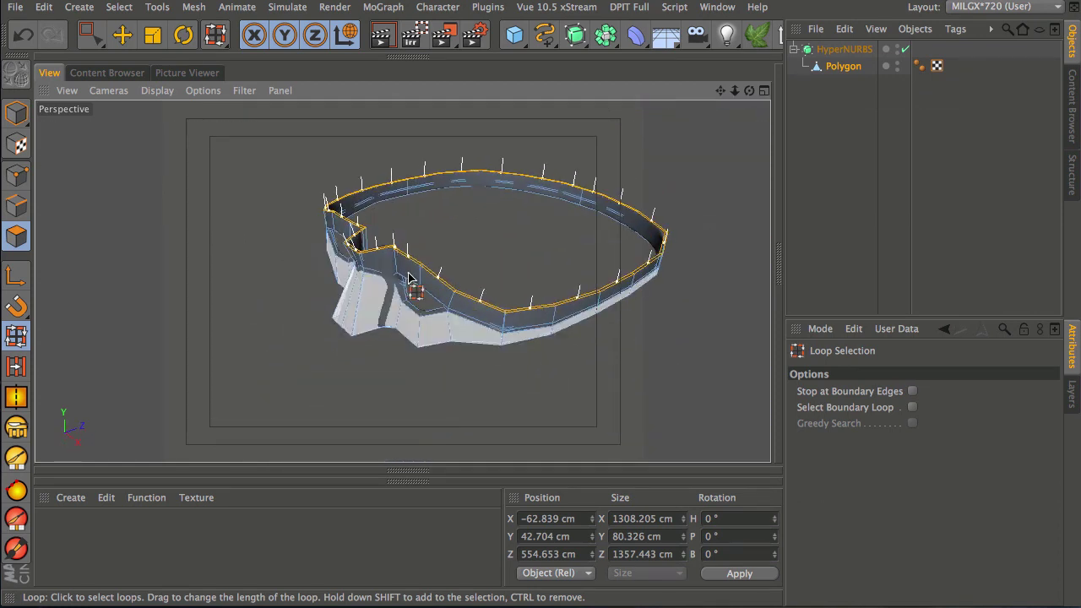
alt+right_drag(365, 265, 460, 189)
alt+drag(460, 192, 439, 310)
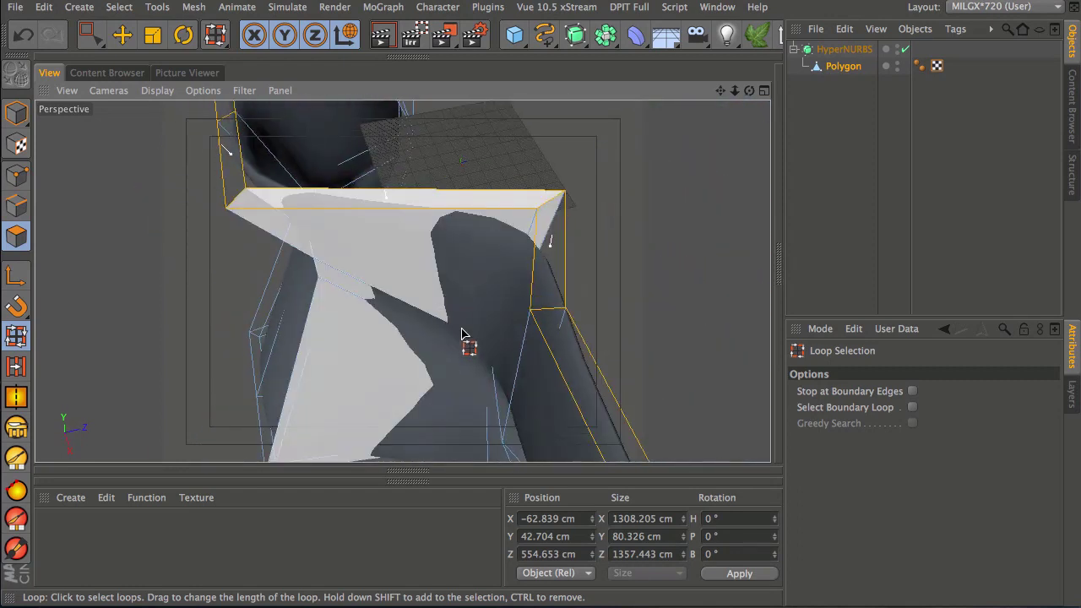
key(k)
click(853, 407)
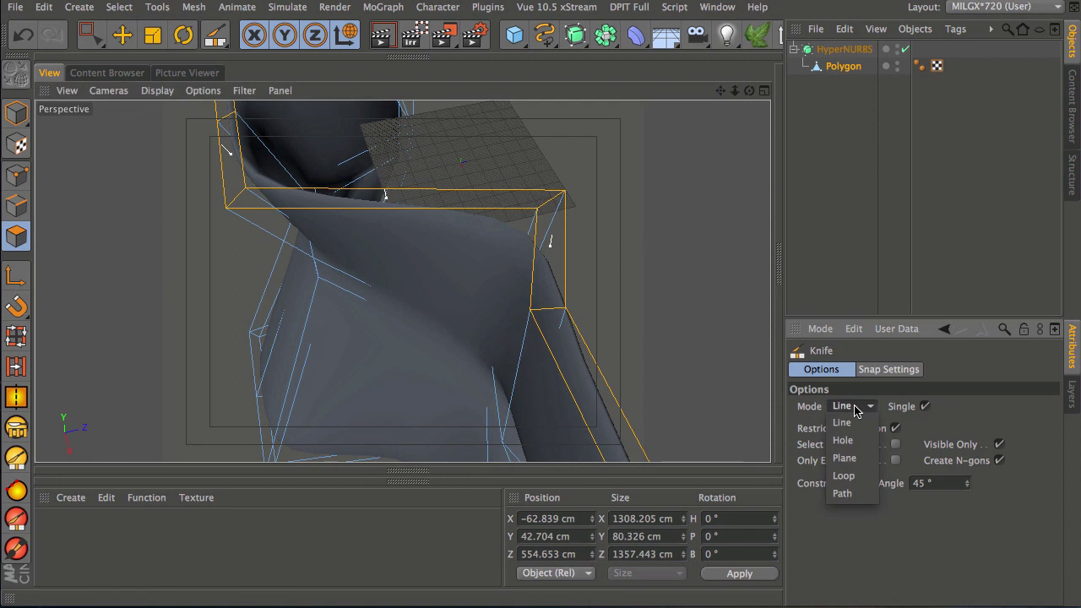
click(844, 476)
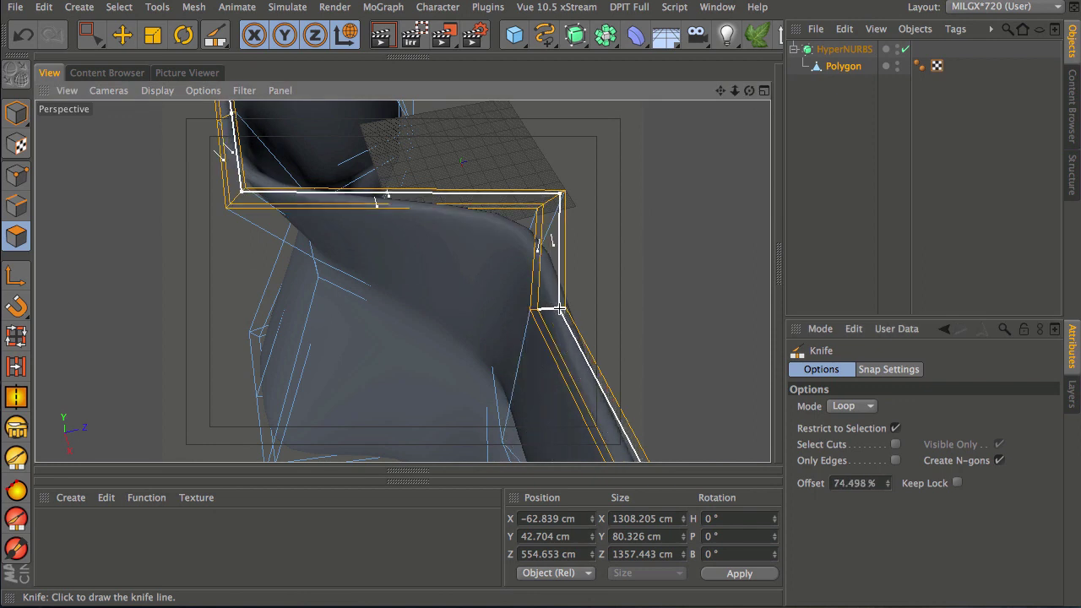
key(0)
click(813, 121)
alt+drag(543, 222, 543, 376)
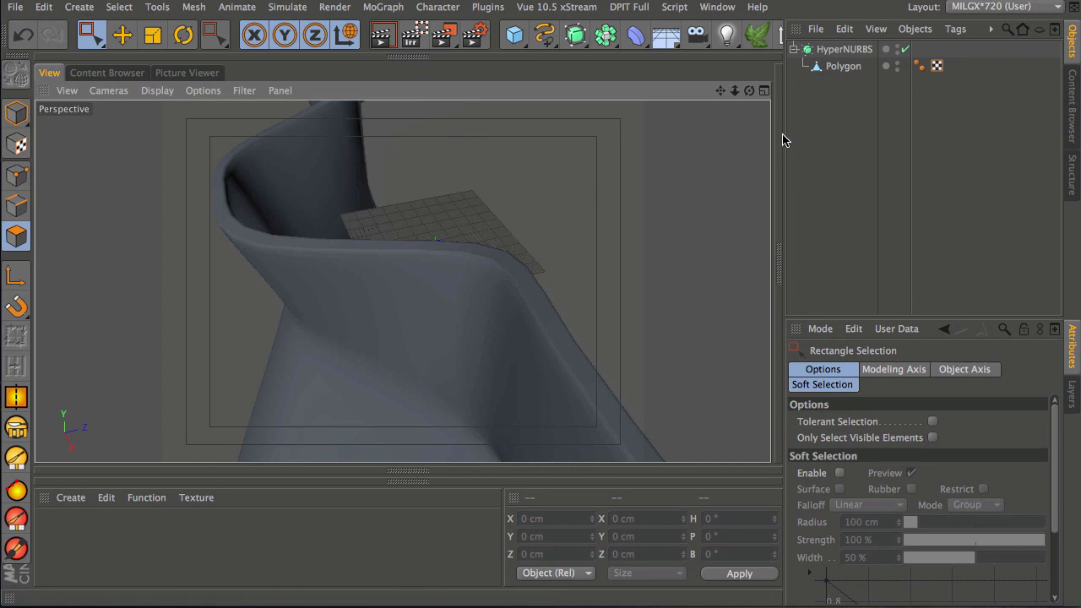
Reselect the Polygon object and undo the knife loop cuts on the upper rim
click(530, 291)
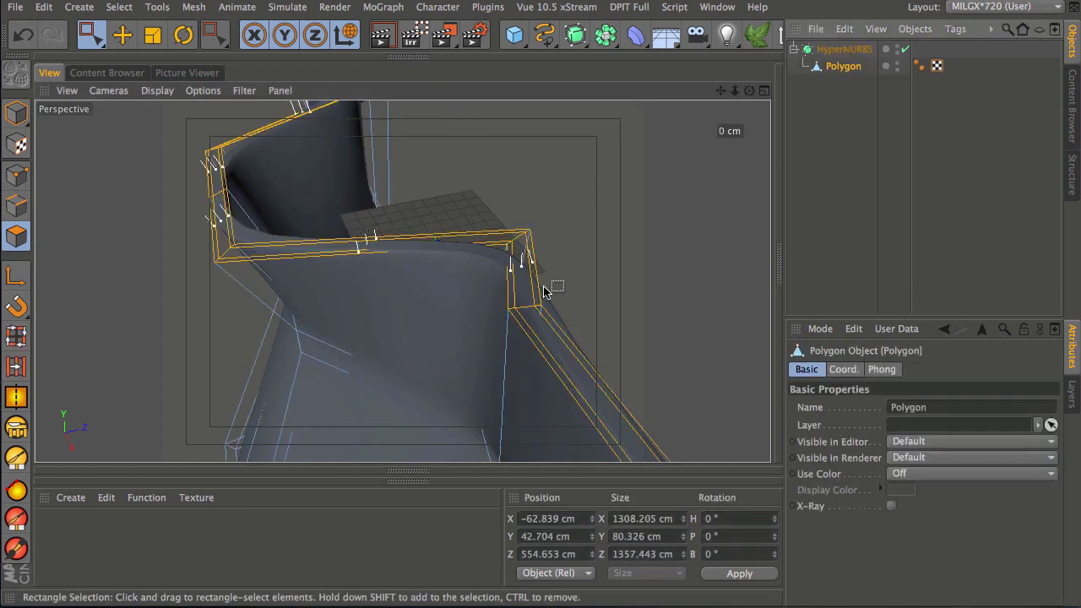
key(super+z)
key(super+z)
key(super+z)
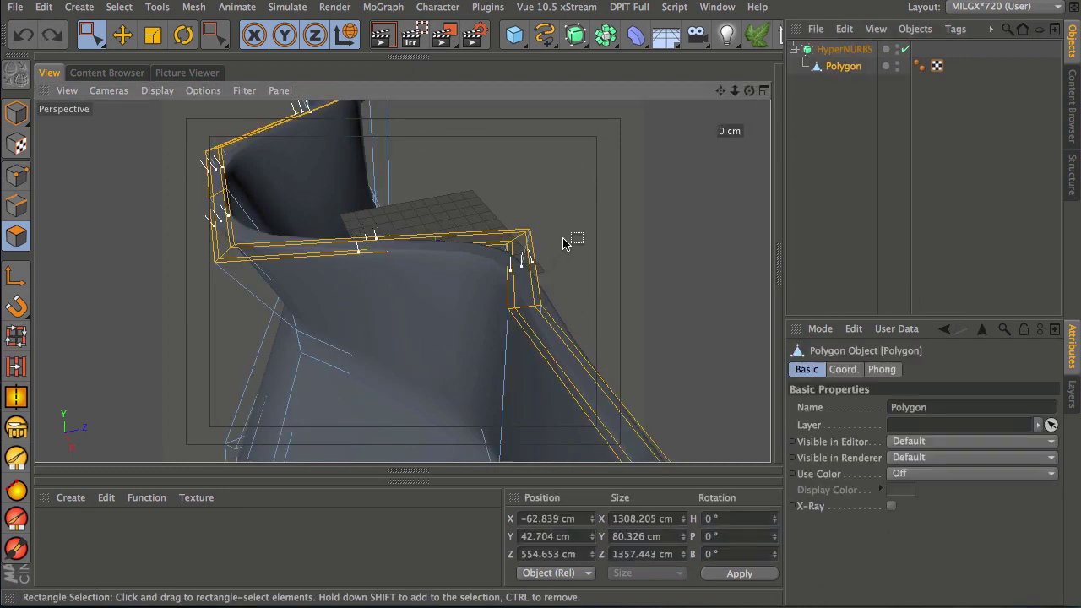
key(super+z)
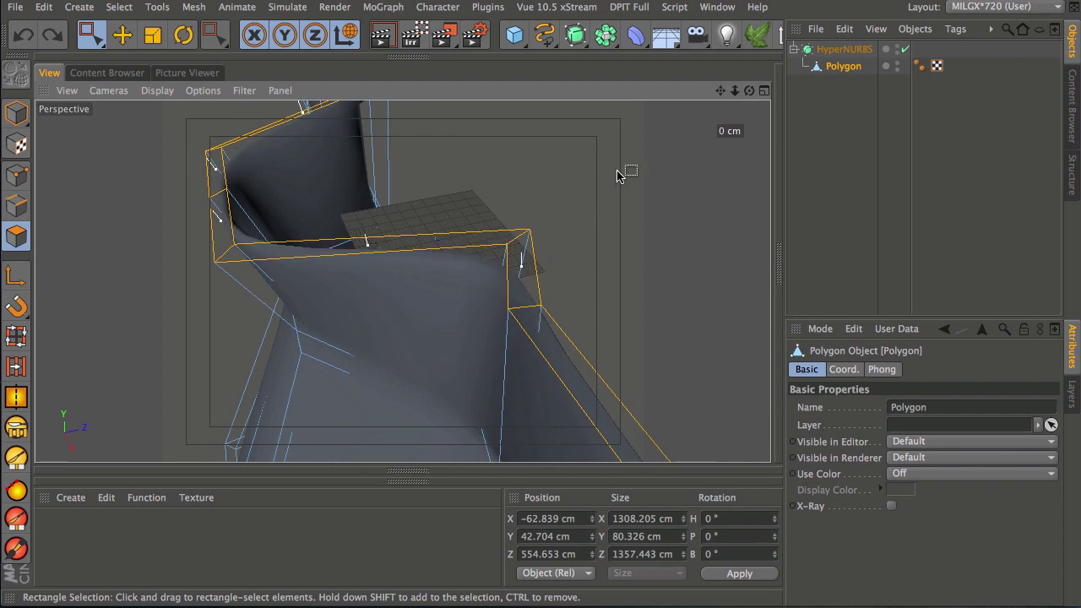
In edge mode, loop-select the upper rim's outer edge and sharpen it interactively with Weight HyperNURBS
click(603, 218)
click(16, 205)
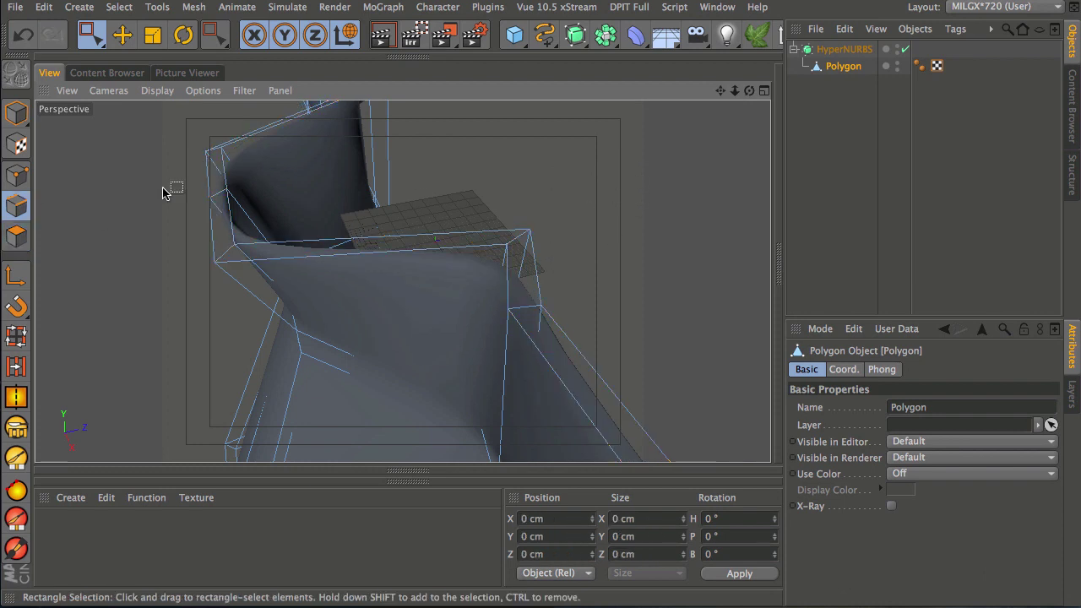
key(u)
key(l)
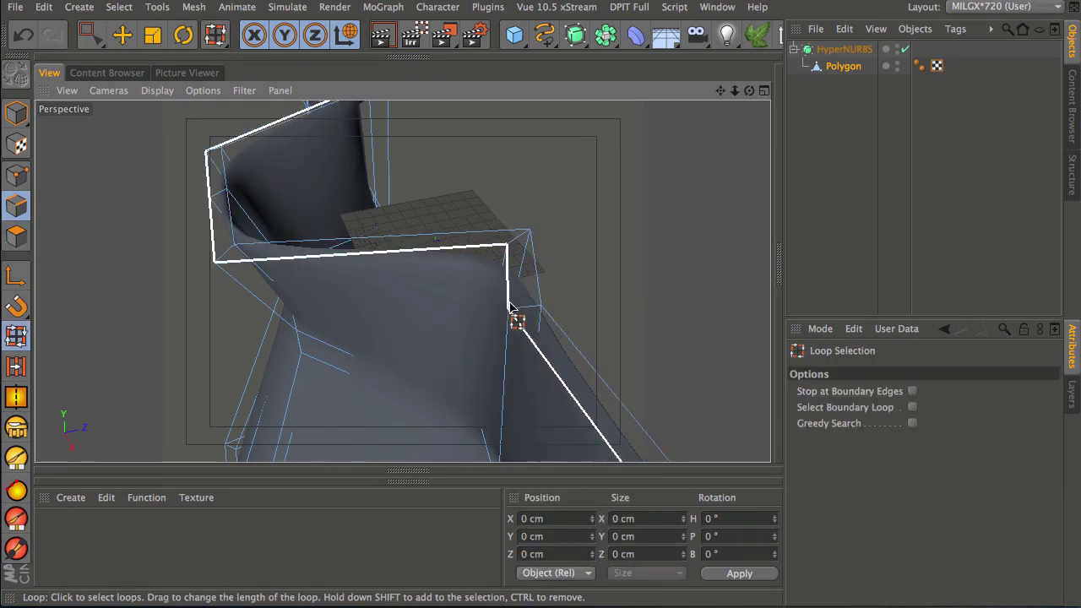
click(508, 285)
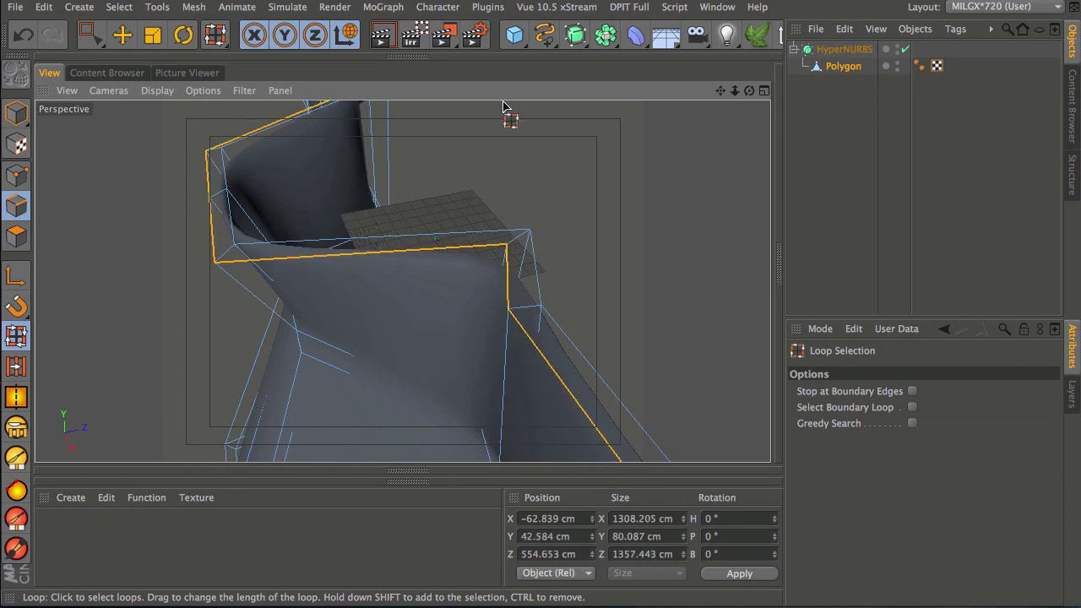
key(0)
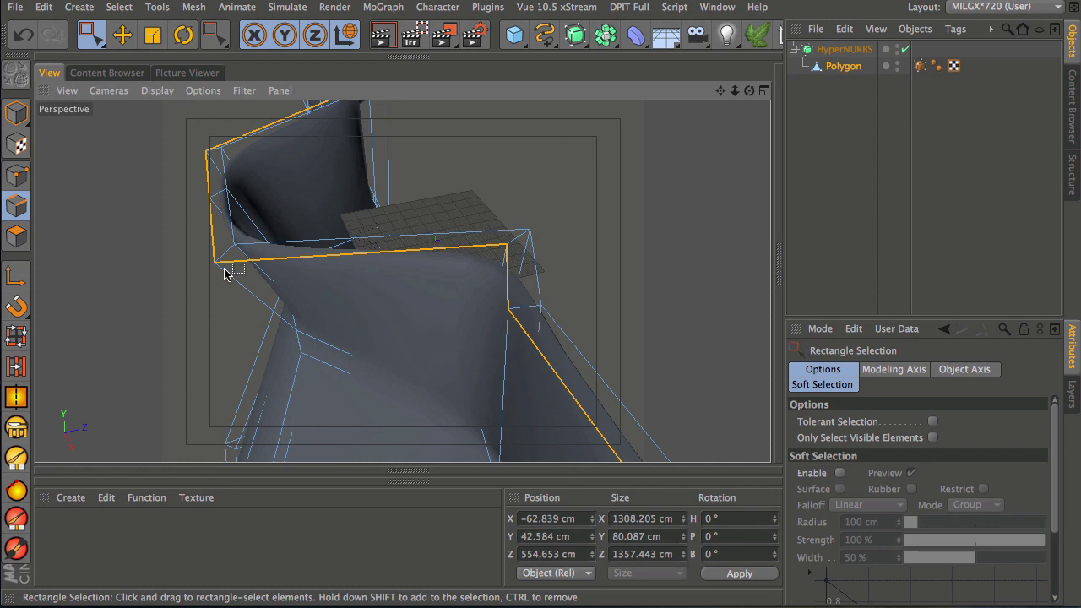
click(193, 8)
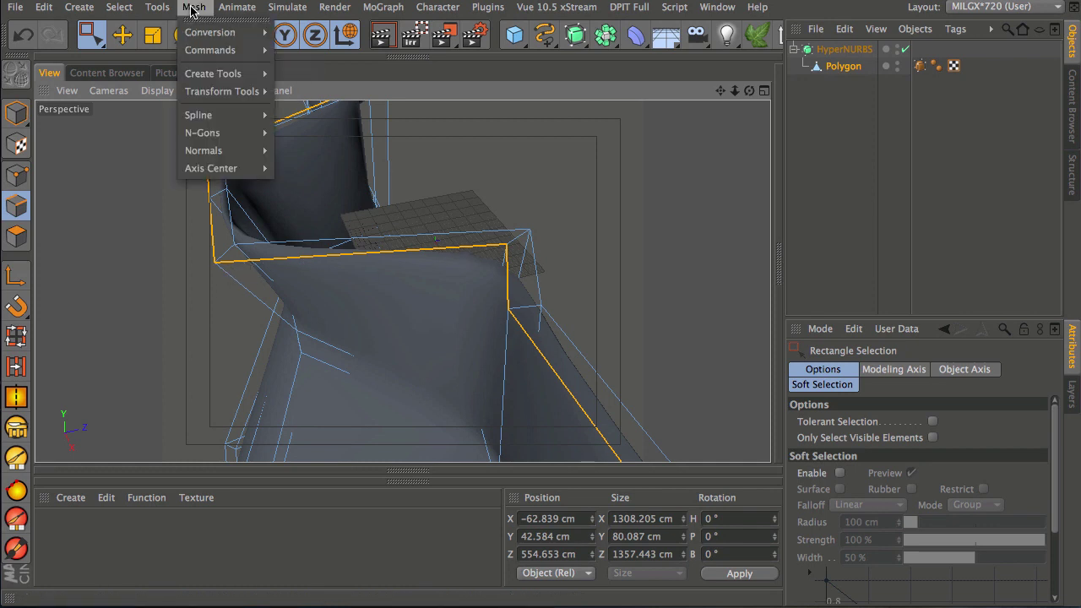
mouse_move(207, 55)
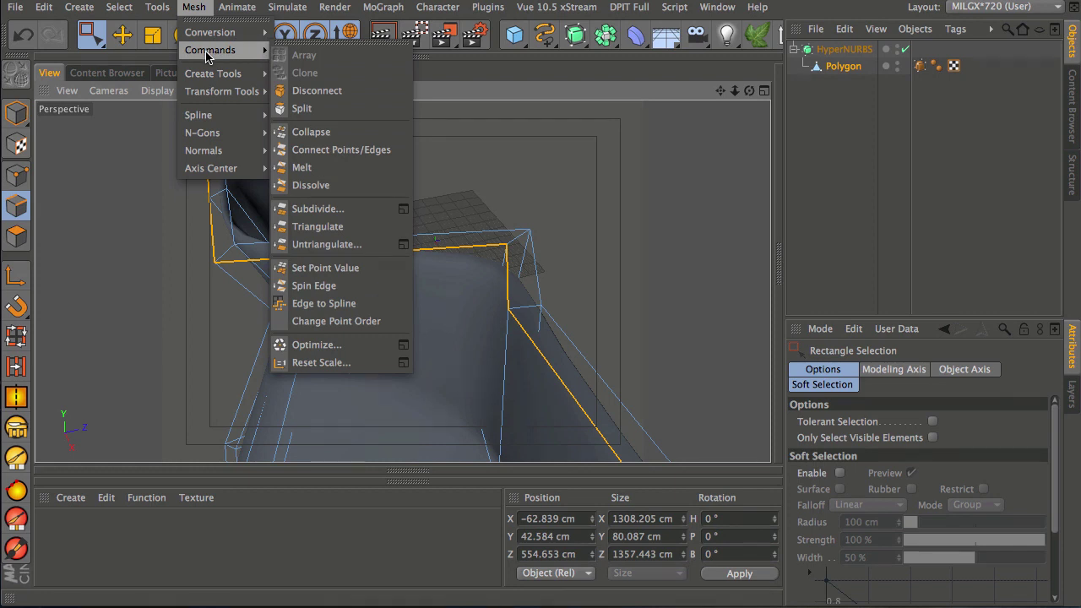
mouse_move(210, 100)
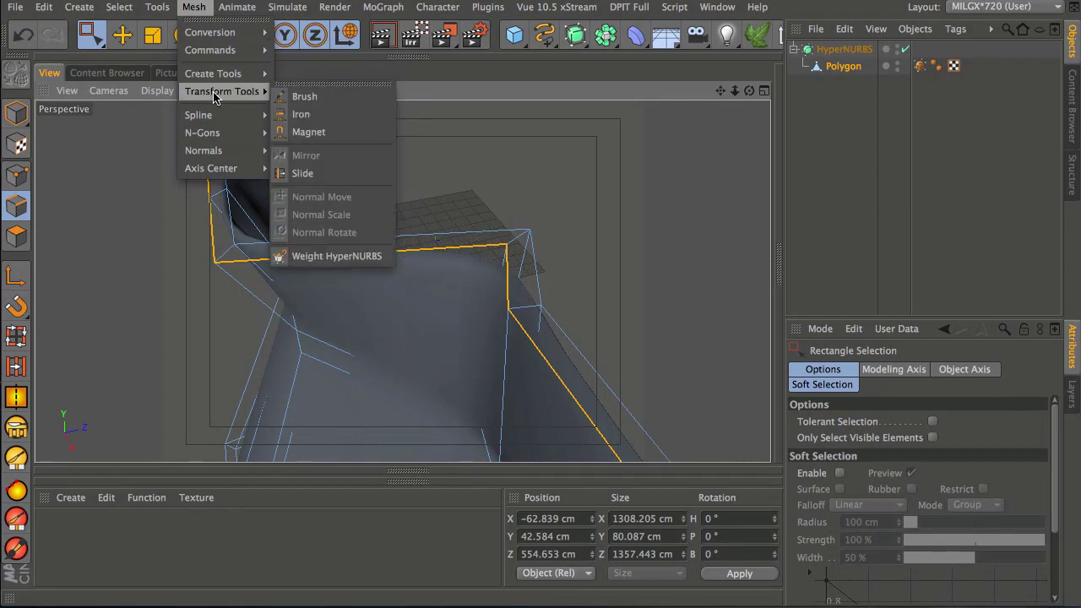
click(330, 257)
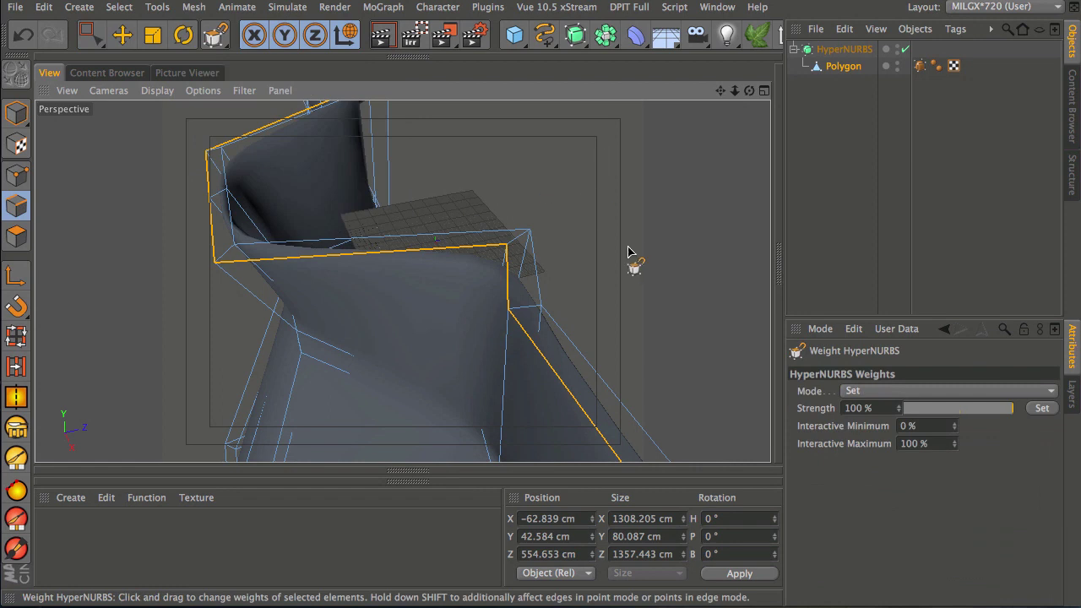
alt+right_drag(298, 250, 368, 161)
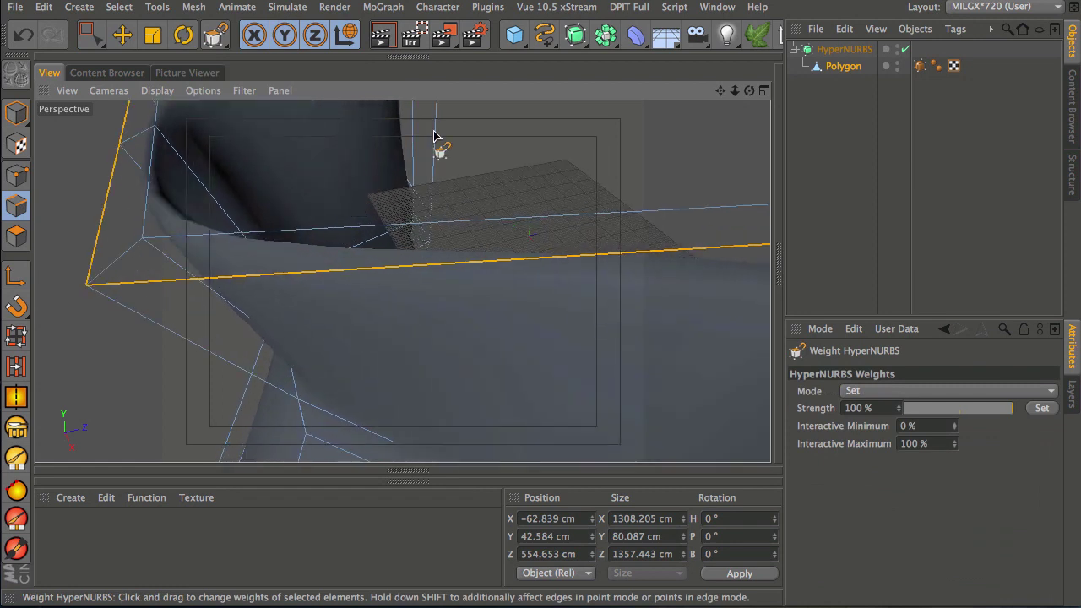
drag(162, 374, 523, 235)
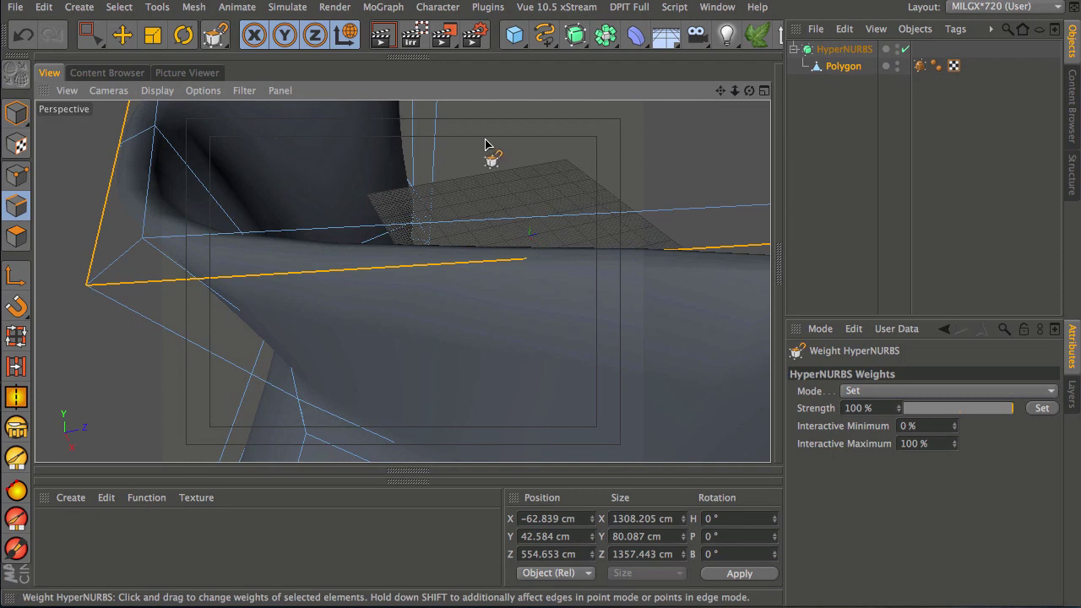
key(0)
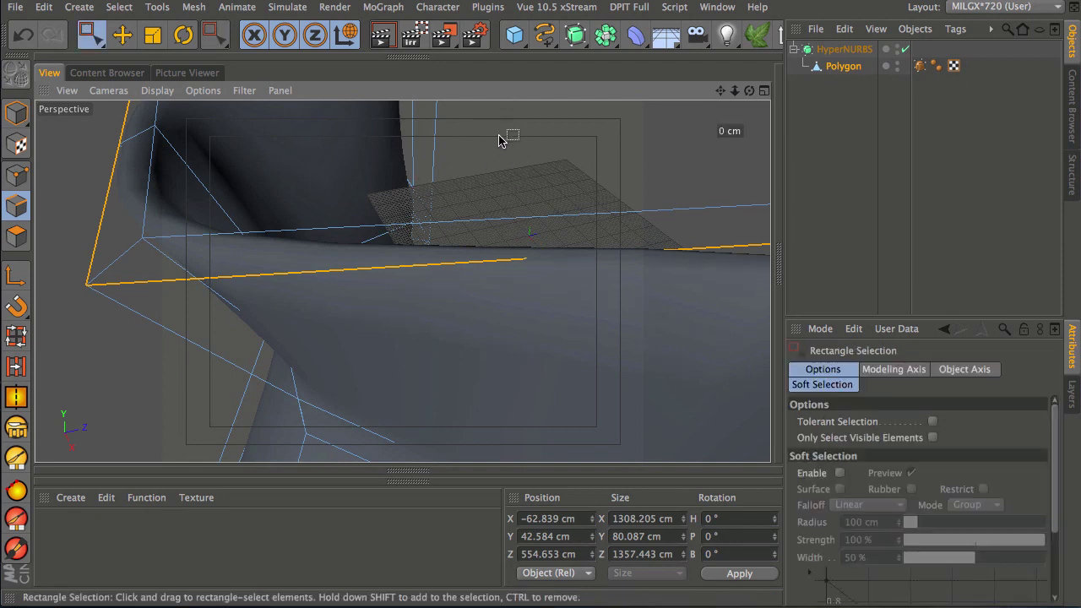
Loop-select the inner edge of the mask's upper rim, sharpen it interactively with Weight HyperNURBS, and clear the edge selection
click(524, 167)
alt+drag(435, 169, 475, 315)
key(u)
key(l)
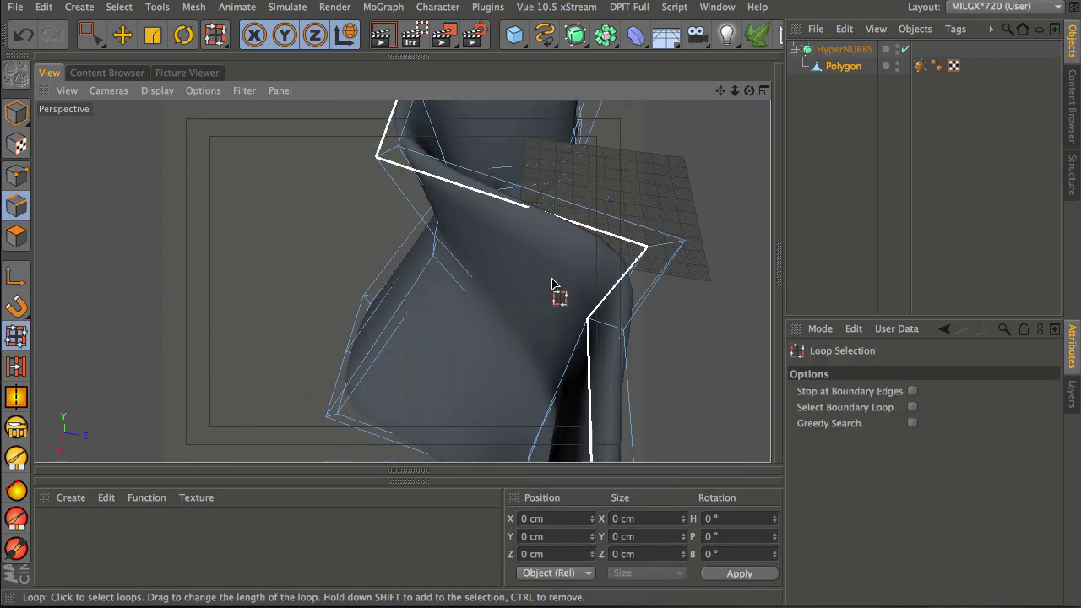
click(635, 321)
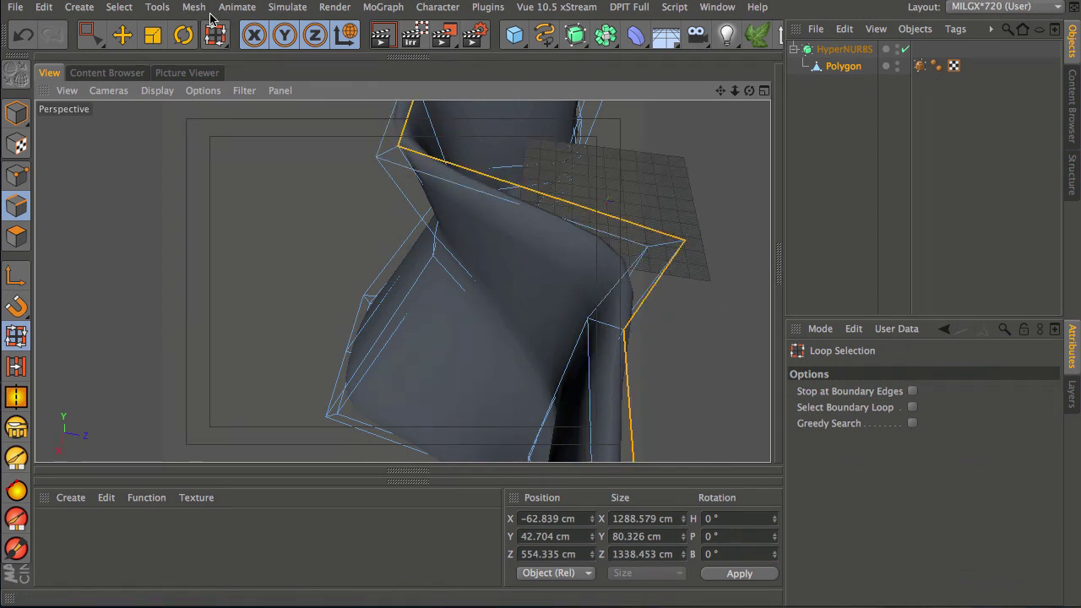
click(159, 8)
mouse_move(192, 9)
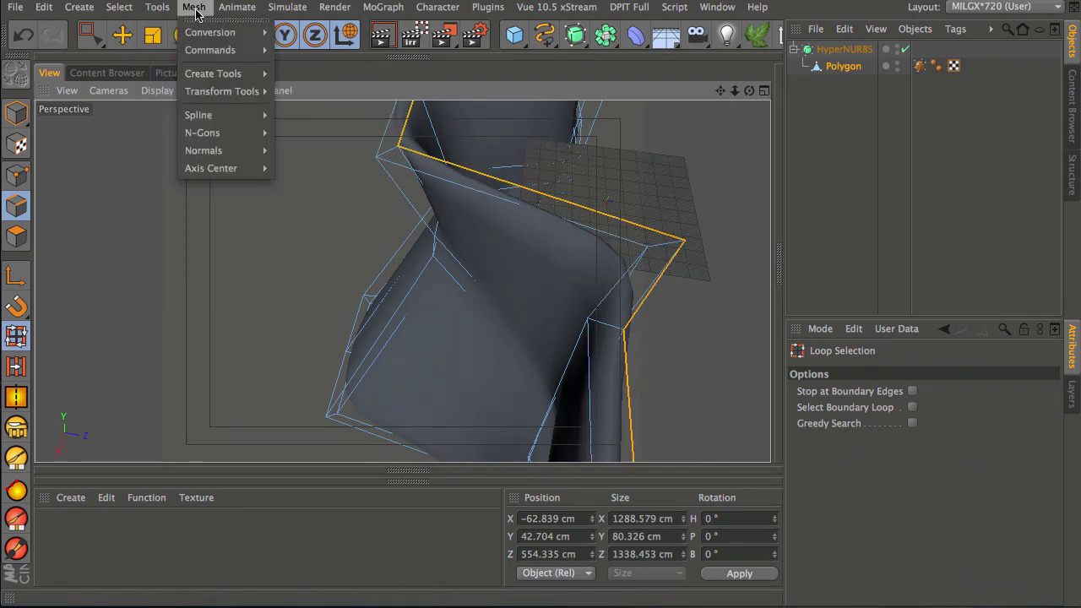
mouse_move(212, 97)
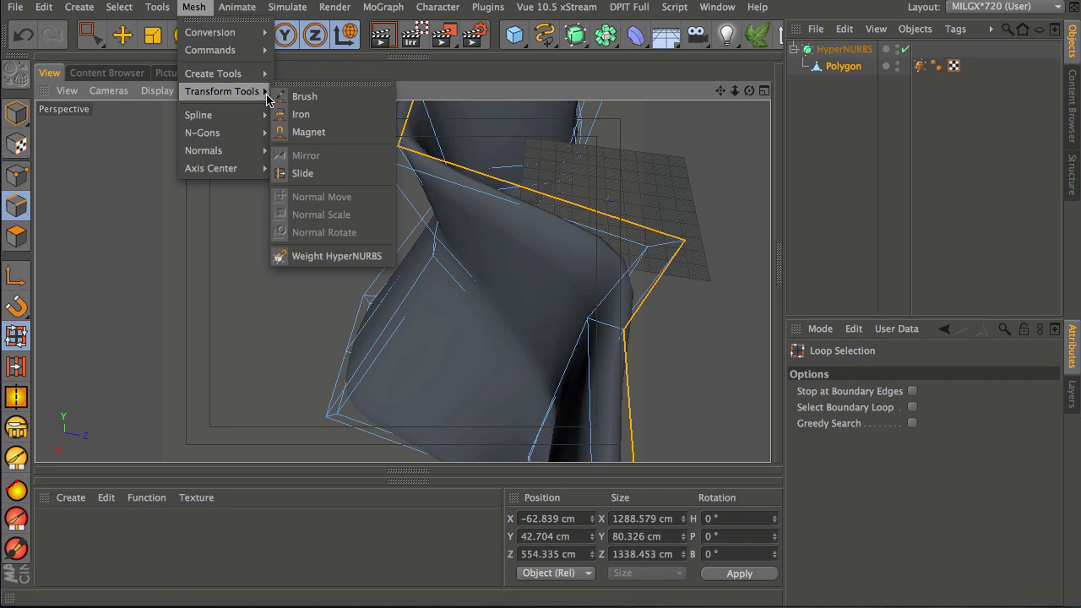
click(328, 255)
scroll(543, 277, up, 6)
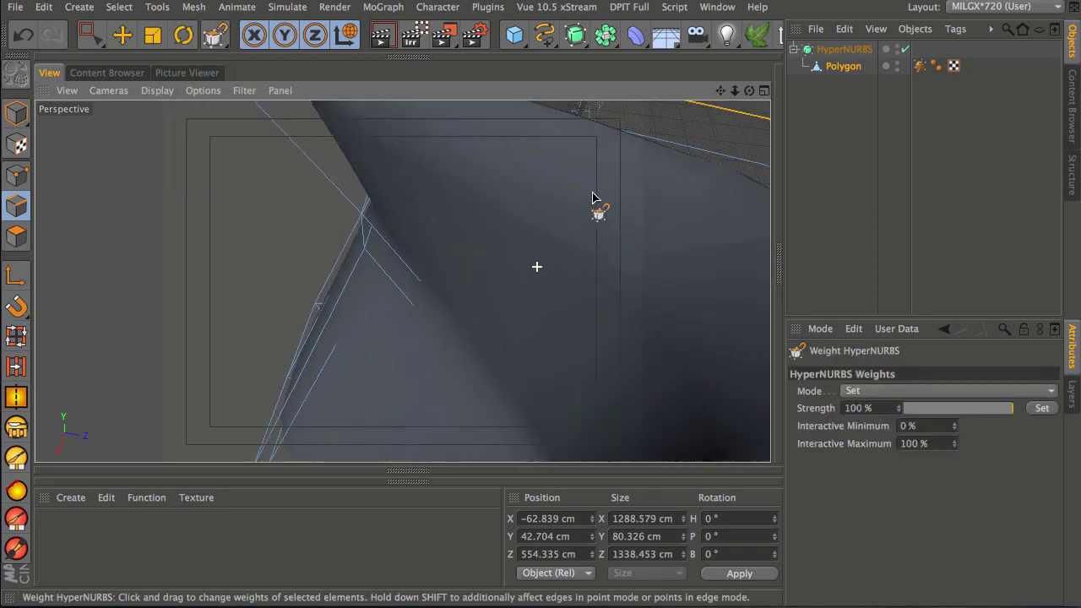
scroll(448, 180, down, 5)
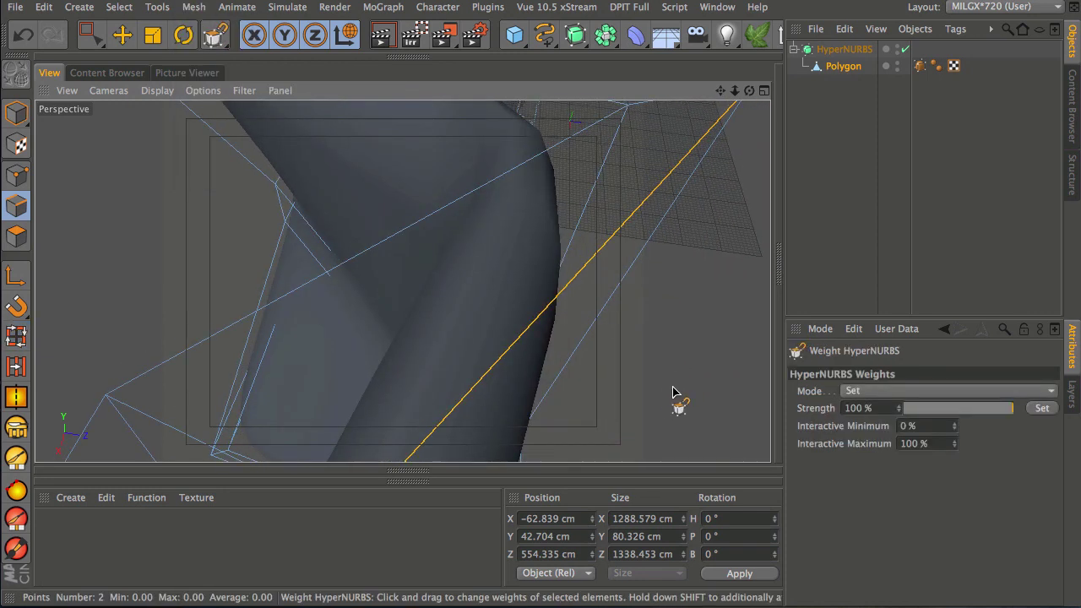
drag(736, 362, 1020, 225)
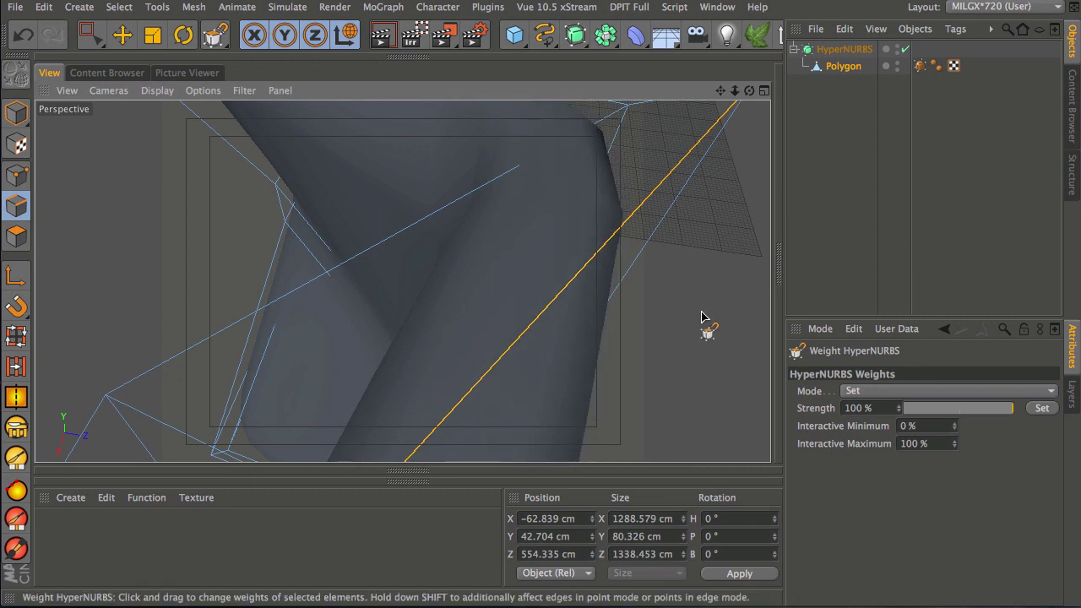
key(0)
drag(699, 323, 700, 322)
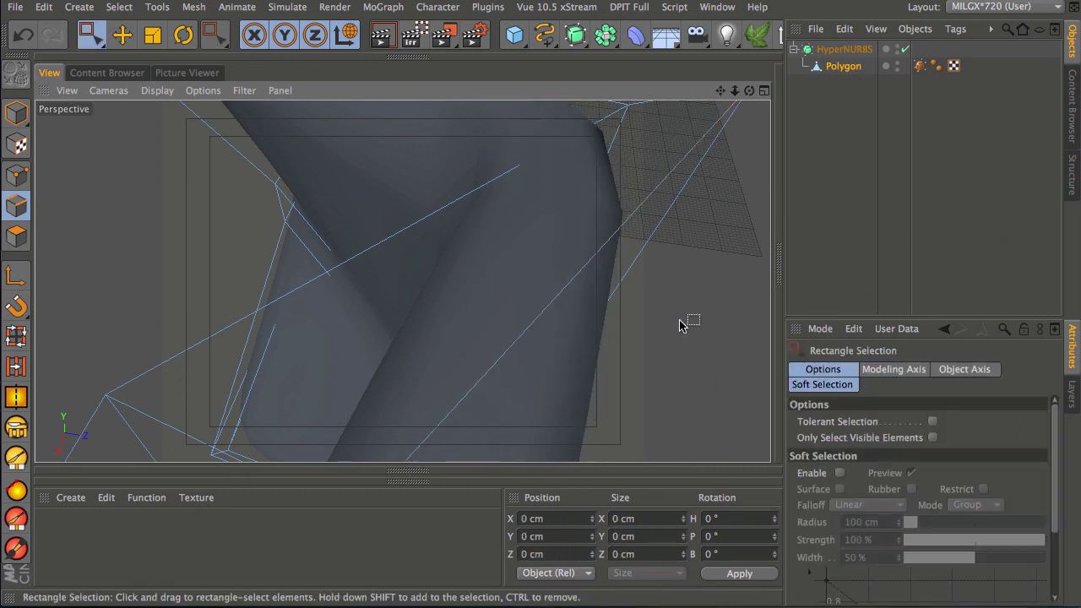
Display the HyperNURBS Weight tag's colouring on the mask, examine the weighting around the rims and eye holes, and reselect the Polygon object
scroll(680, 292, down, 3)
scroll(691, 309, down, 1)
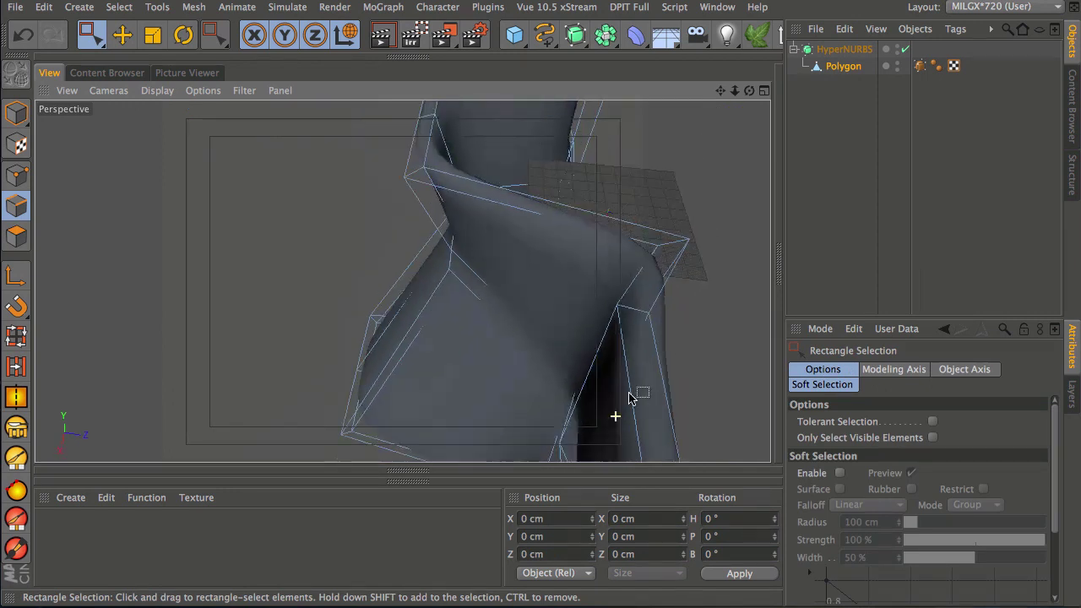
alt+drag(603, 427, 743, 229)
alt+middle_drag(623, 422, 569, 251)
alt+middle_drag(580, 402, 586, 274)
alt+drag(589, 278, 532, 286)
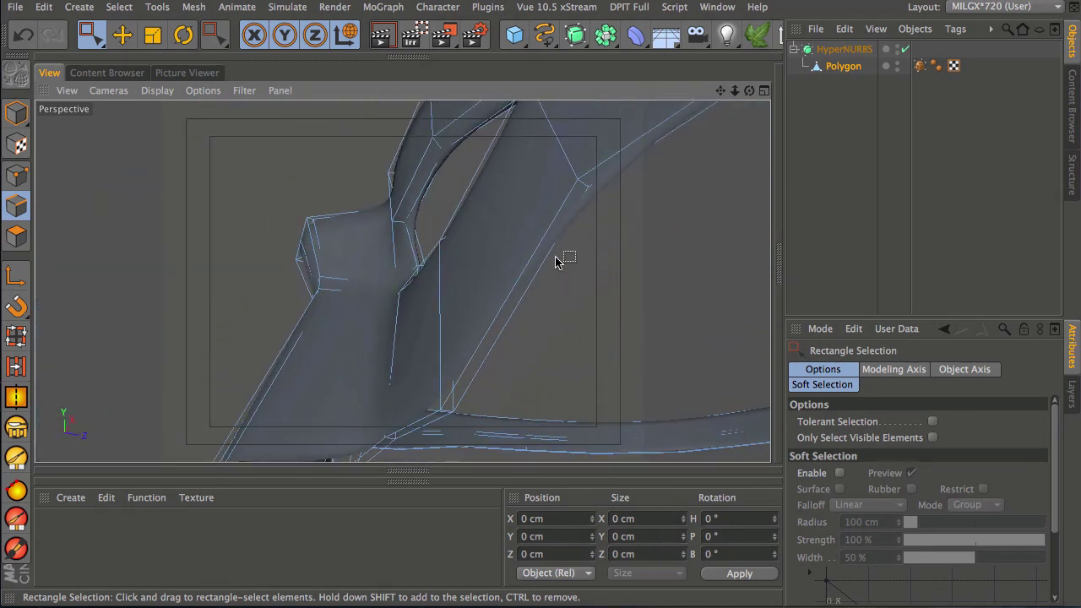
alt+drag(475, 362, 527, 328)
scroll(506, 266, up, 3)
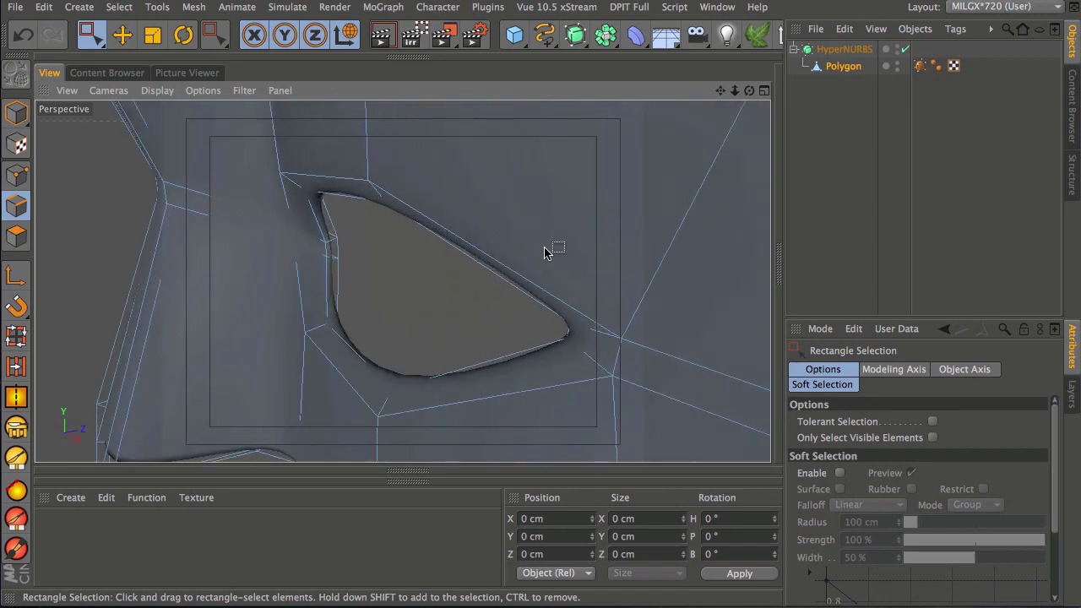
click(919, 67)
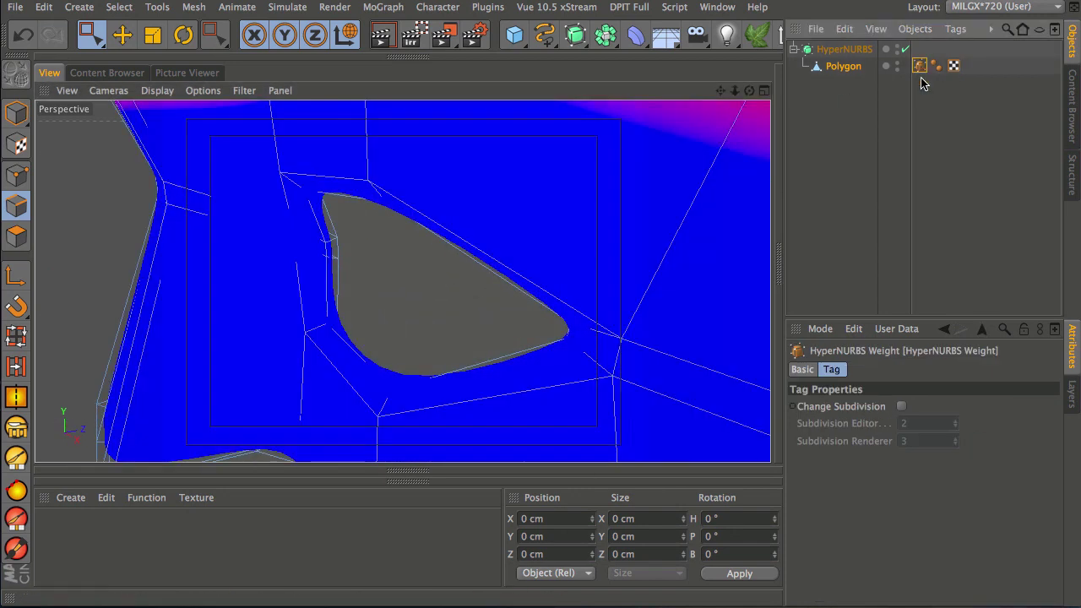
scroll(678, 234, down, 6)
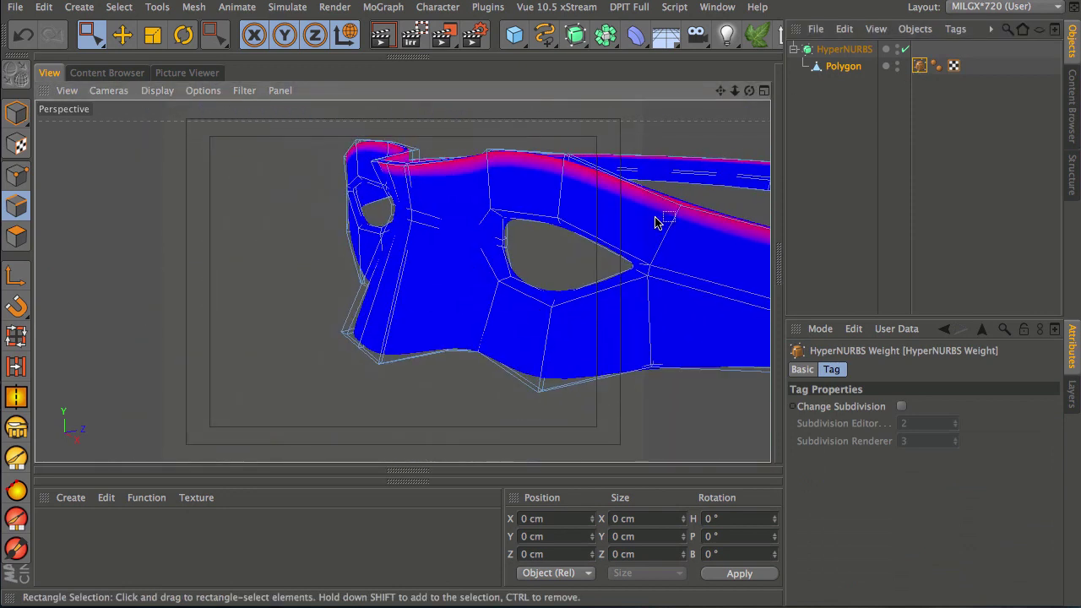
alt+drag(644, 349, 759, 144)
alt+drag(557, 353, 714, 186)
alt+drag(582, 356, 656, 305)
alt+drag(537, 323, 495, 281)
click(842, 66)
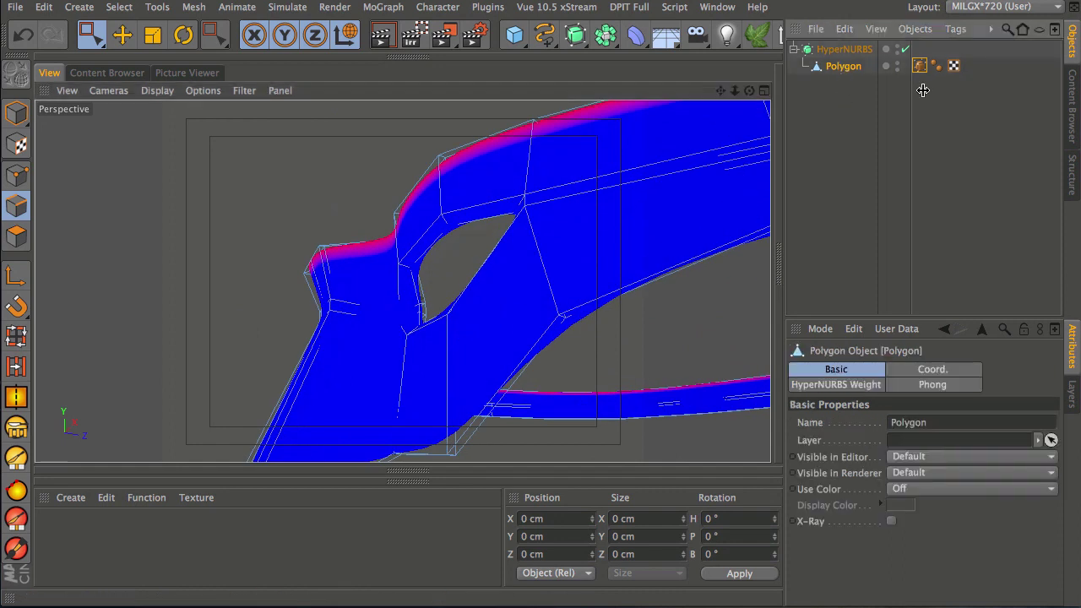
click(935, 103)
click(851, 68)
Loop-select the outer edge of the mask's lower rim and sharpen it interactively with Weight HyperNURBS
alt+drag(518, 343, 507, 364)
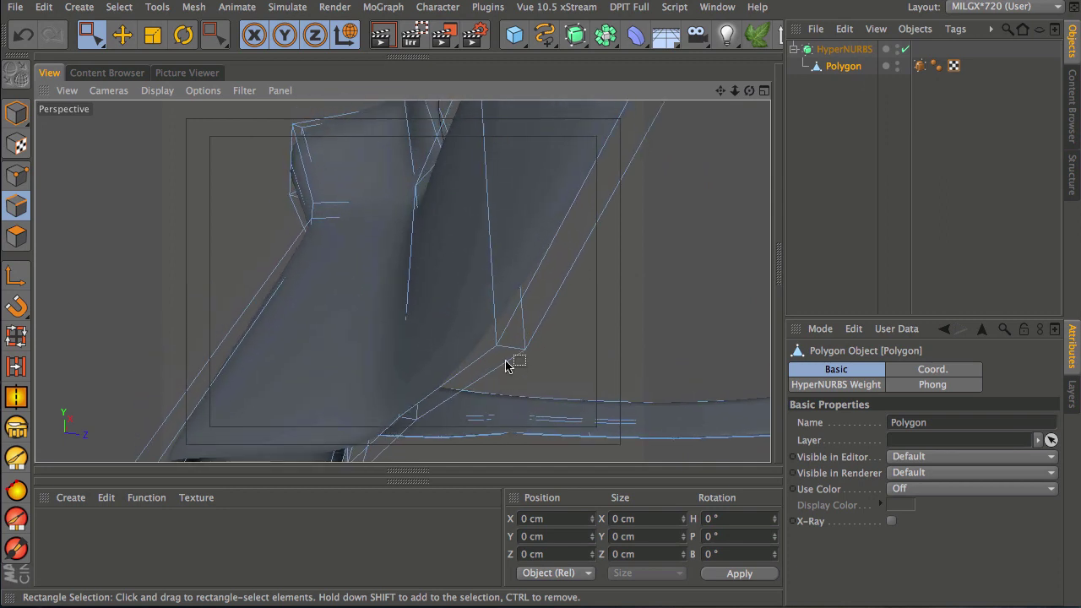
key(u)
key(l)
click(518, 317)
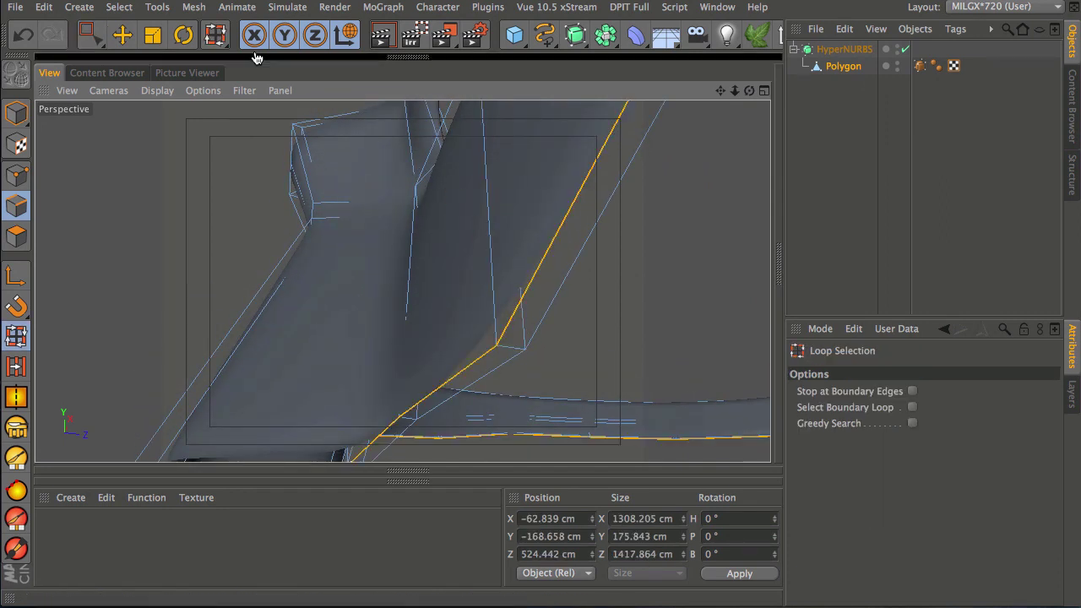
click(194, 8)
mouse_move(236, 91)
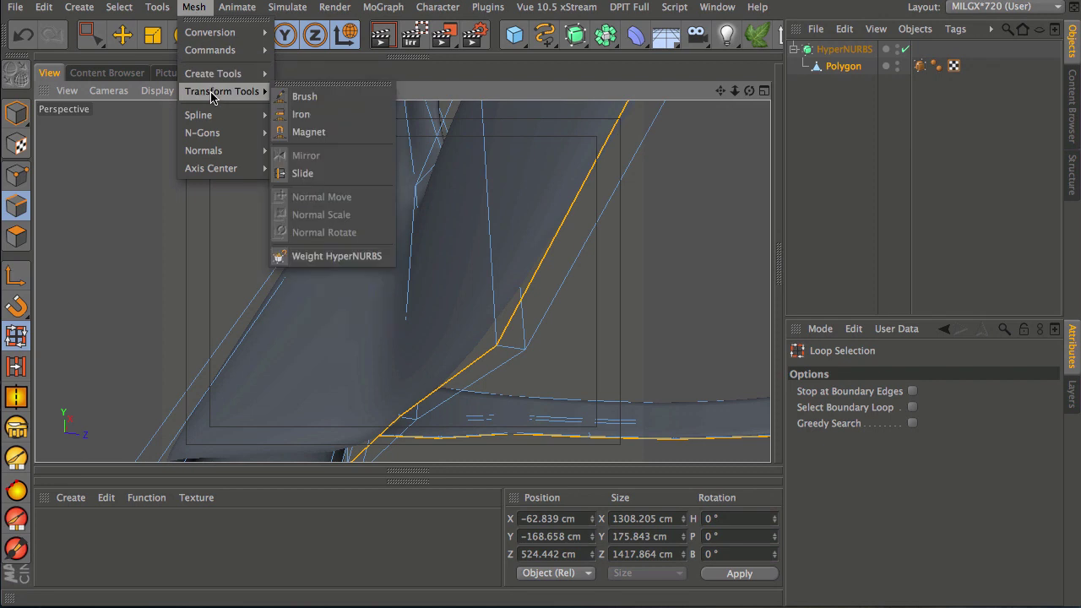
click(335, 256)
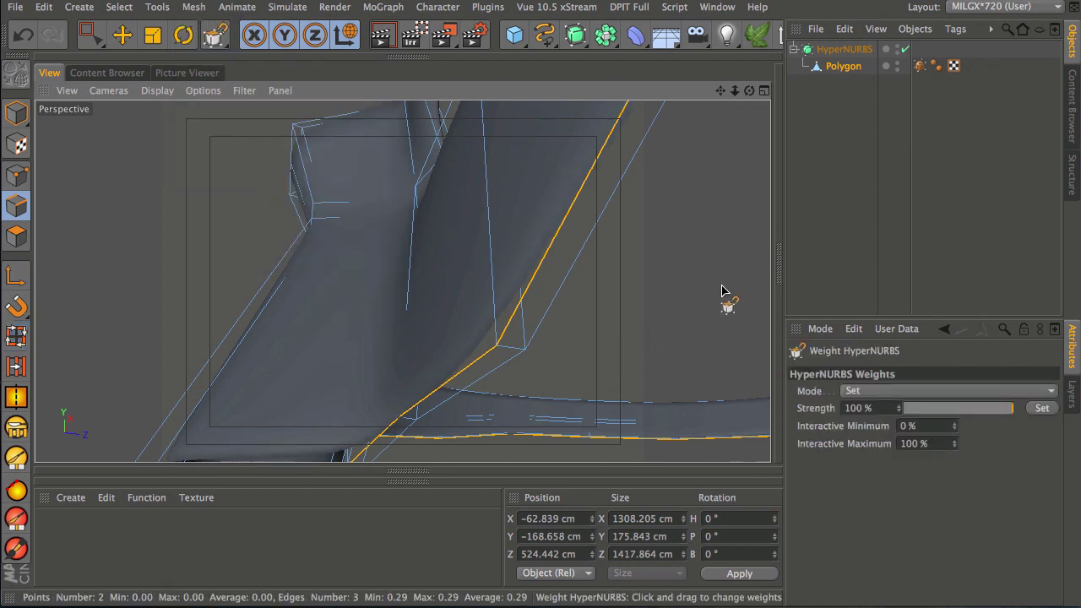
drag(816, 246, 940, 192)
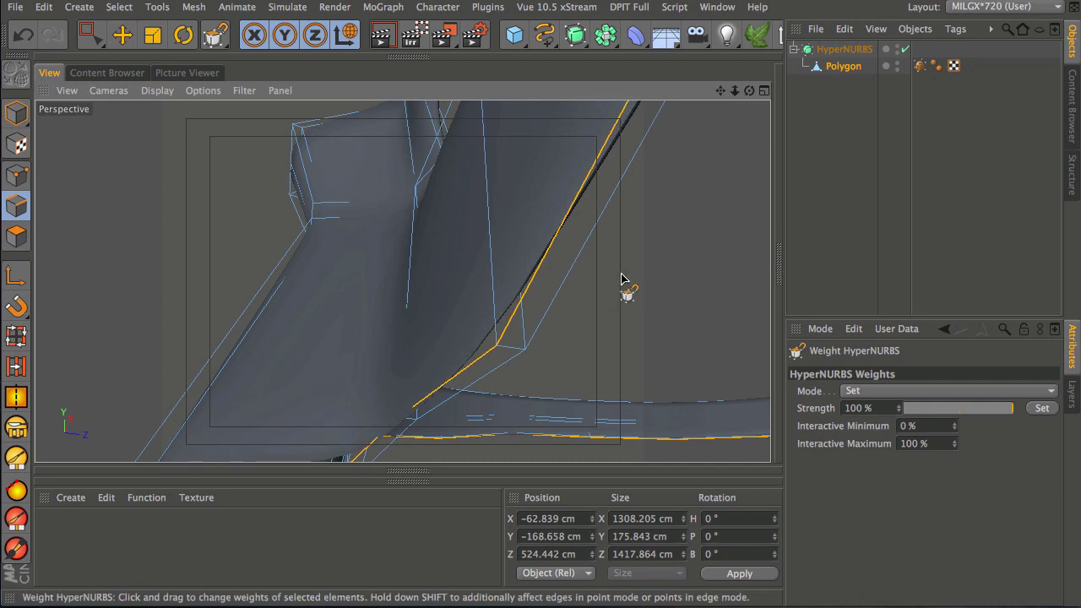
key(space)
key(space)
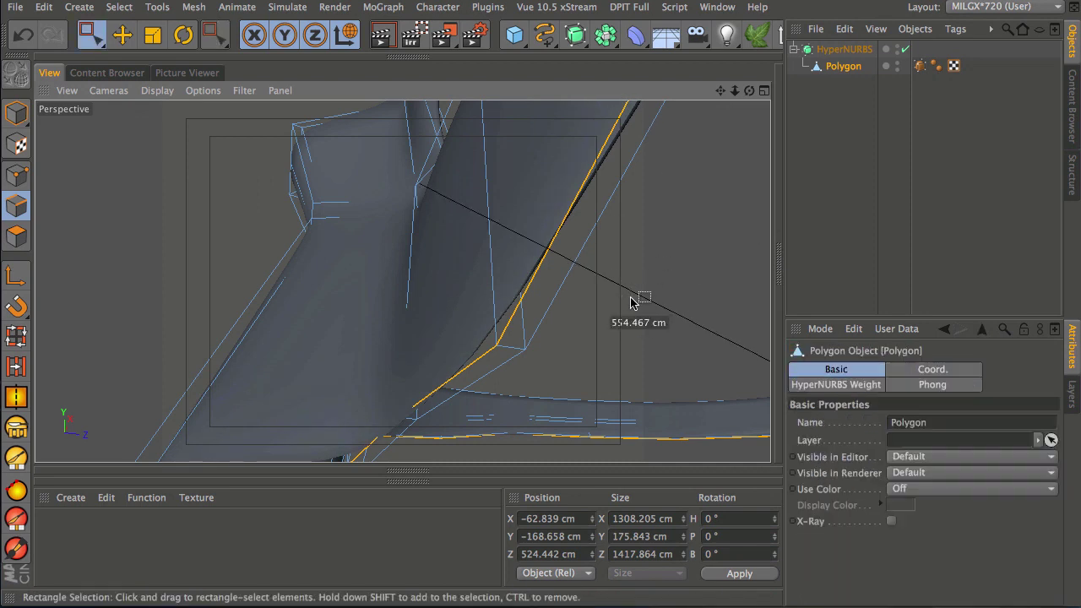
key(space)
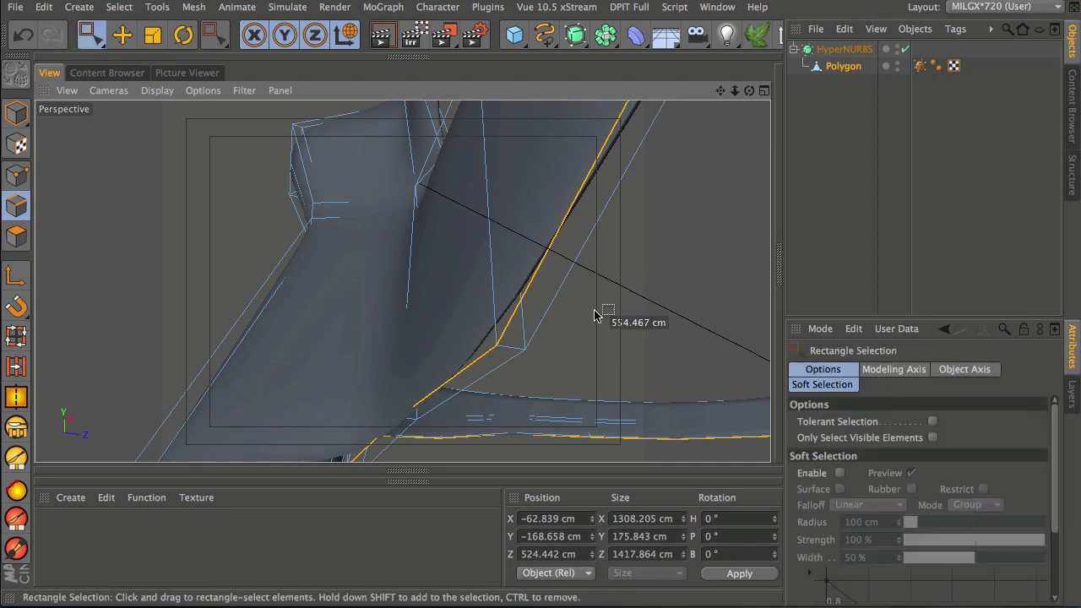
Loop-select the inner edge of the lower rim, sharpen it interactively with Weight HyperNURBS, and clear the edge selection
key(u)
key(l)
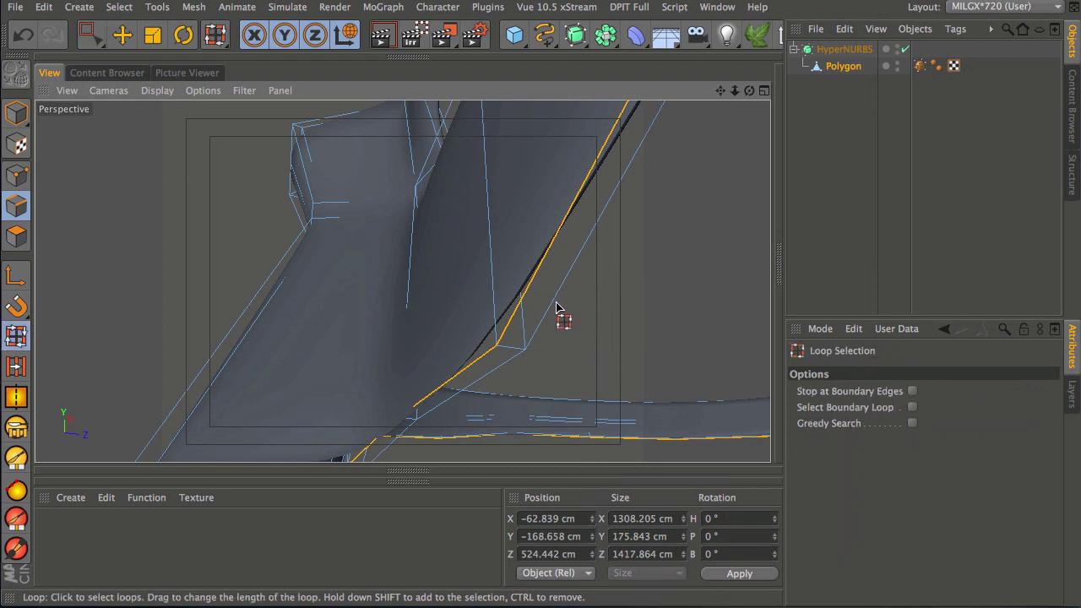
key(super+shift+a)
click(561, 311)
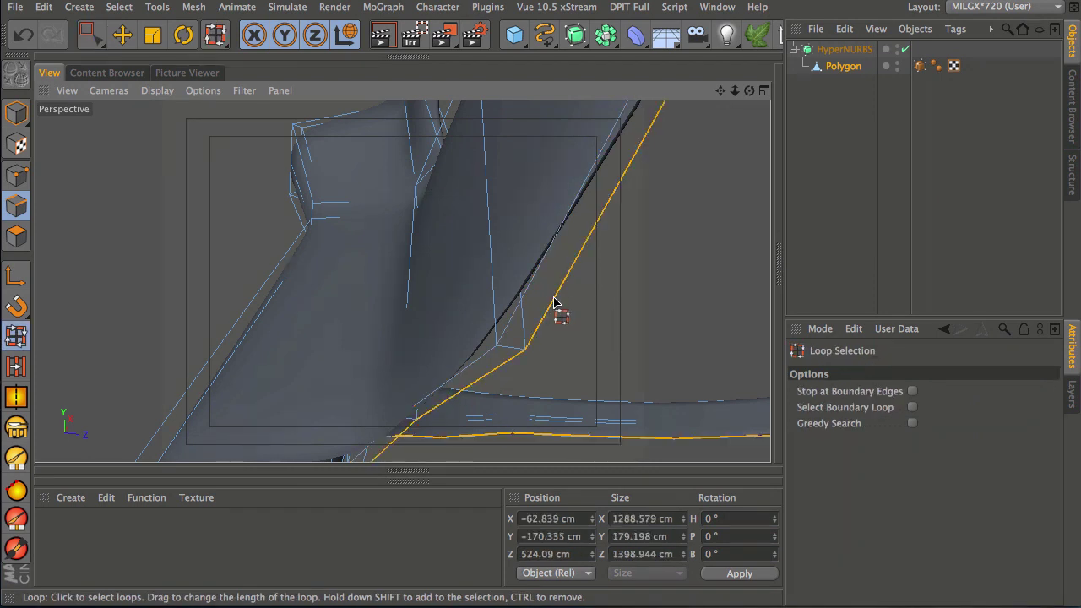
click(194, 7)
mouse_move(228, 90)
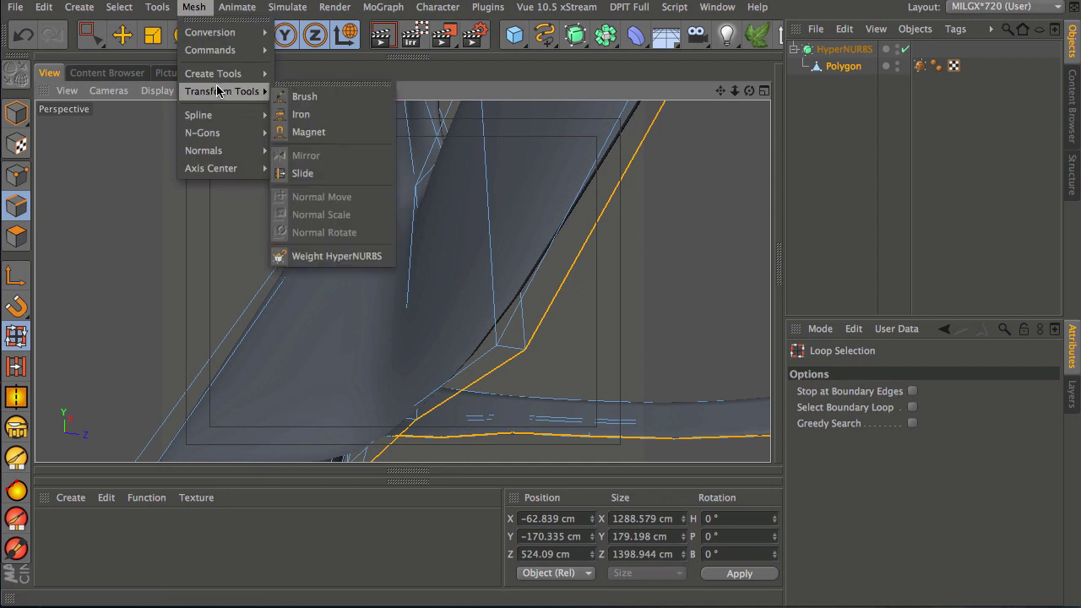
click(338, 255)
drag(628, 317, 881, 205)
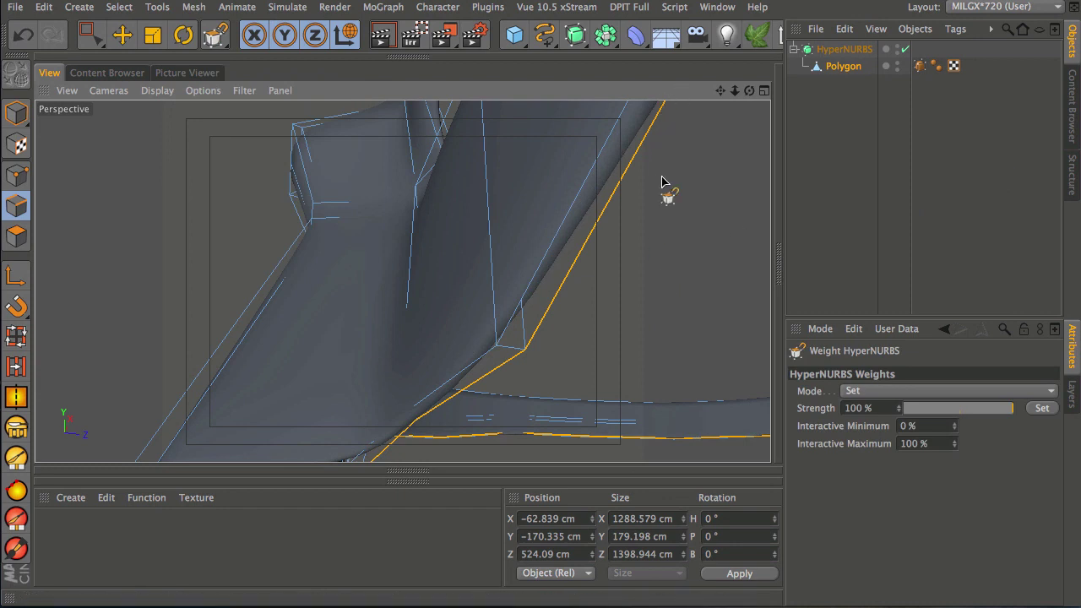
key(0)
click(633, 276)
Clear the polygon selection below the nose, re-enable the HyperNURBS object, and check the smoothed mask from the front
alt+drag(527, 268, 529, 435)
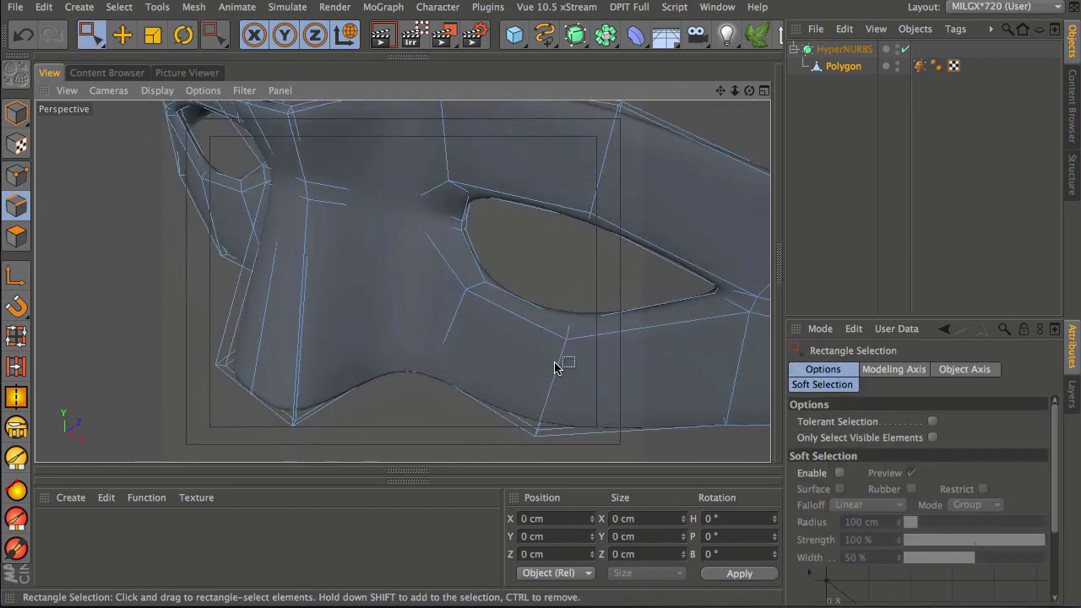
alt+drag(534, 298, 425, 359)
alt+drag(524, 306, 360, 298)
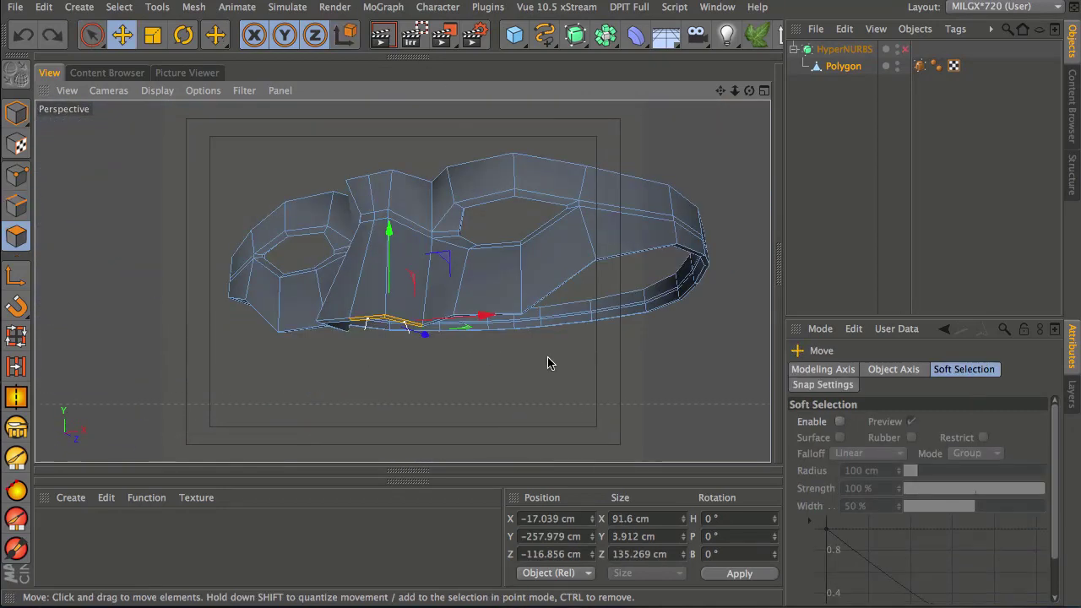
click(547, 357)
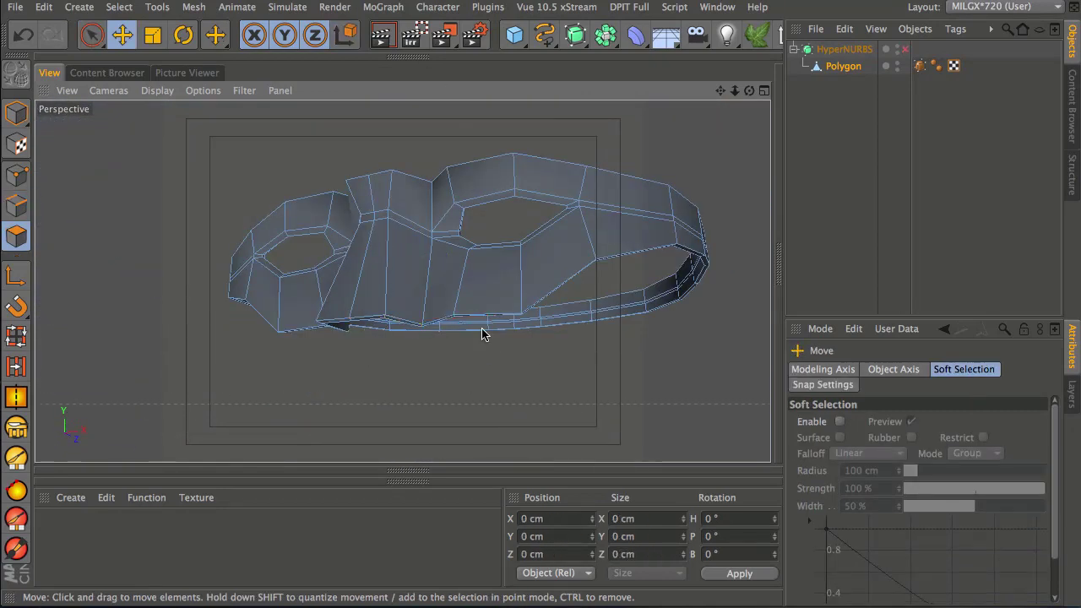
click(904, 49)
alt+drag(460, 330, 501, 235)
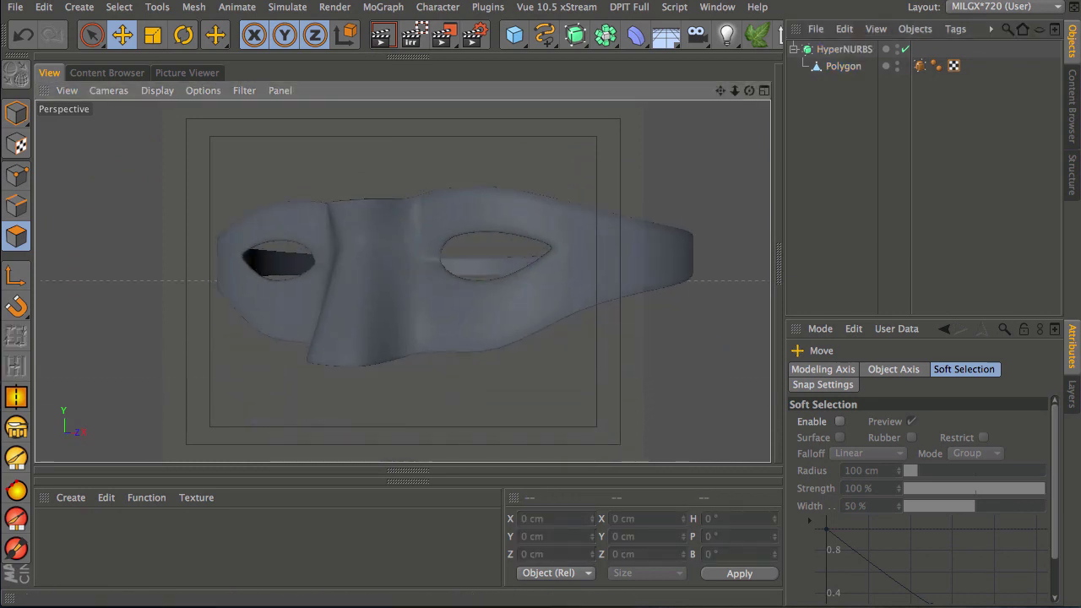
key(super+Tab)
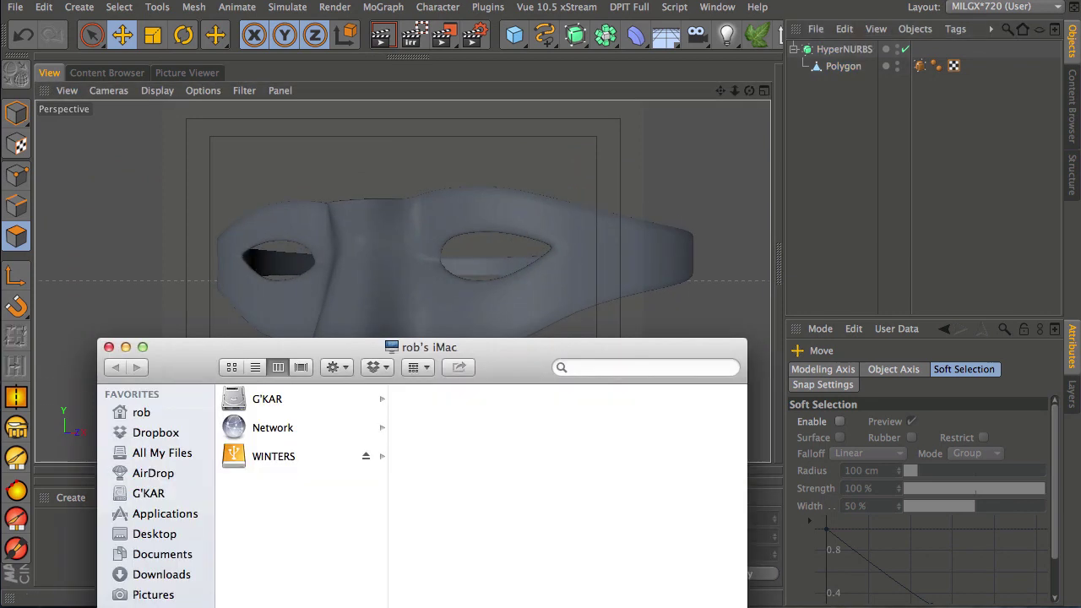
click(110, 346)
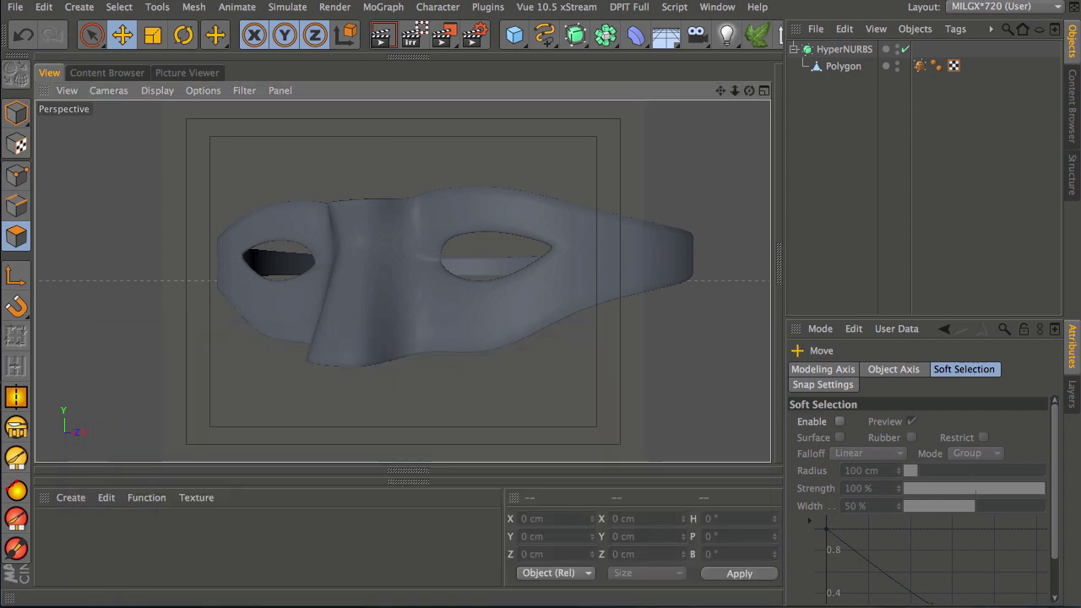